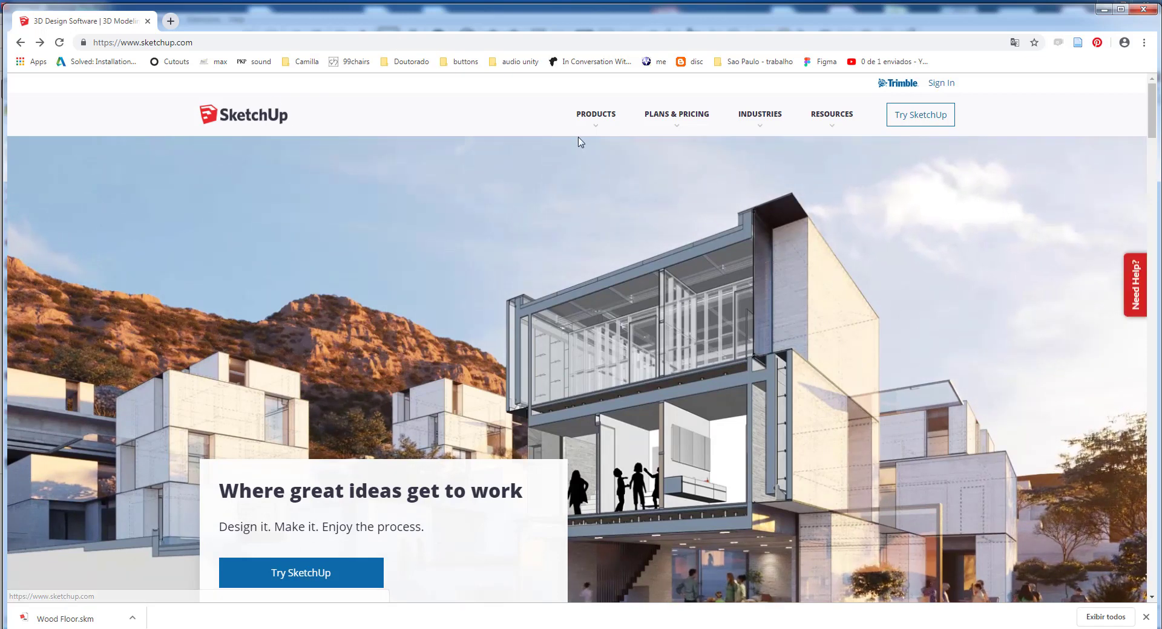
# Step: Open SketchUp Free from the personal products and sign in with a Google account, entering the account password
pyautogui.click(595, 123)
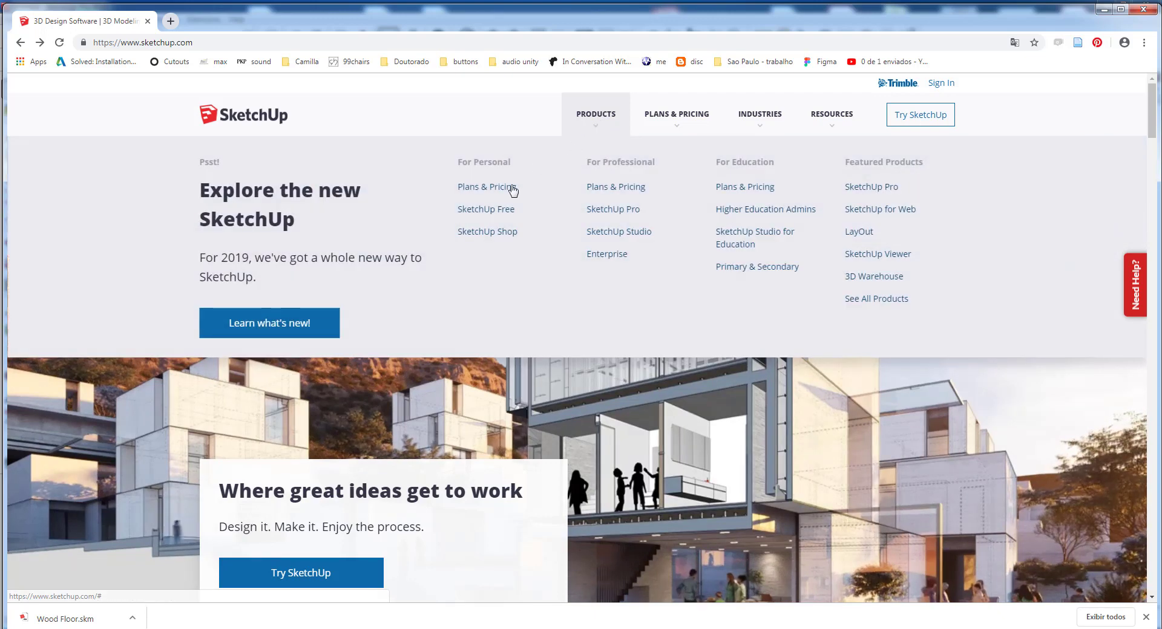
pyautogui.click(485, 210)
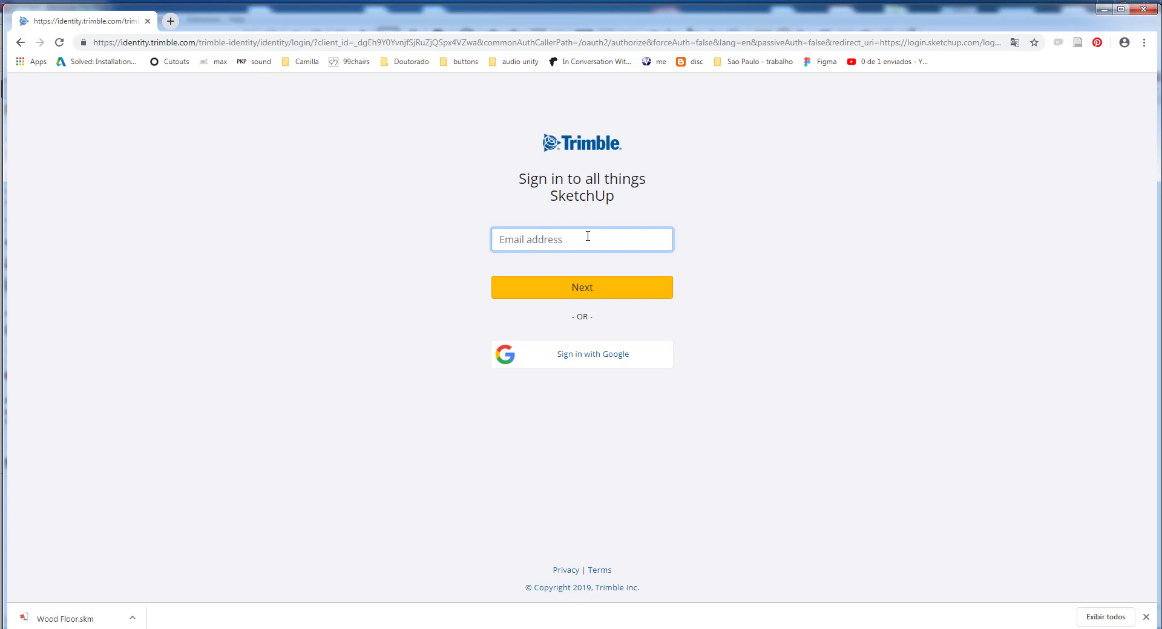
pyautogui.click(590, 360)
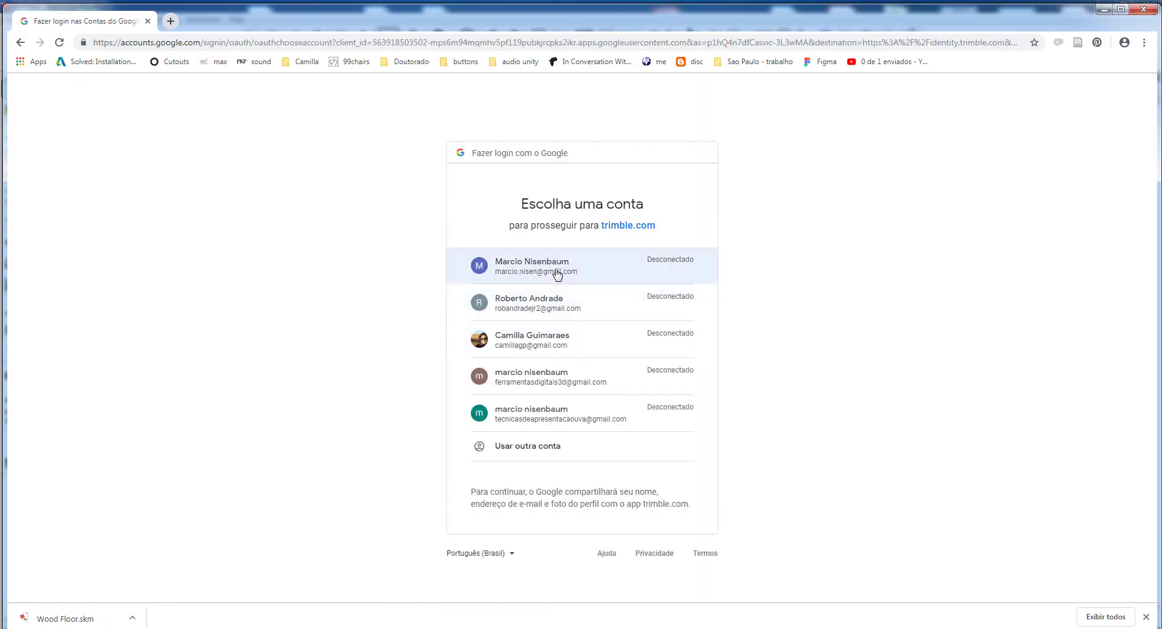
pyautogui.click(520, 415)
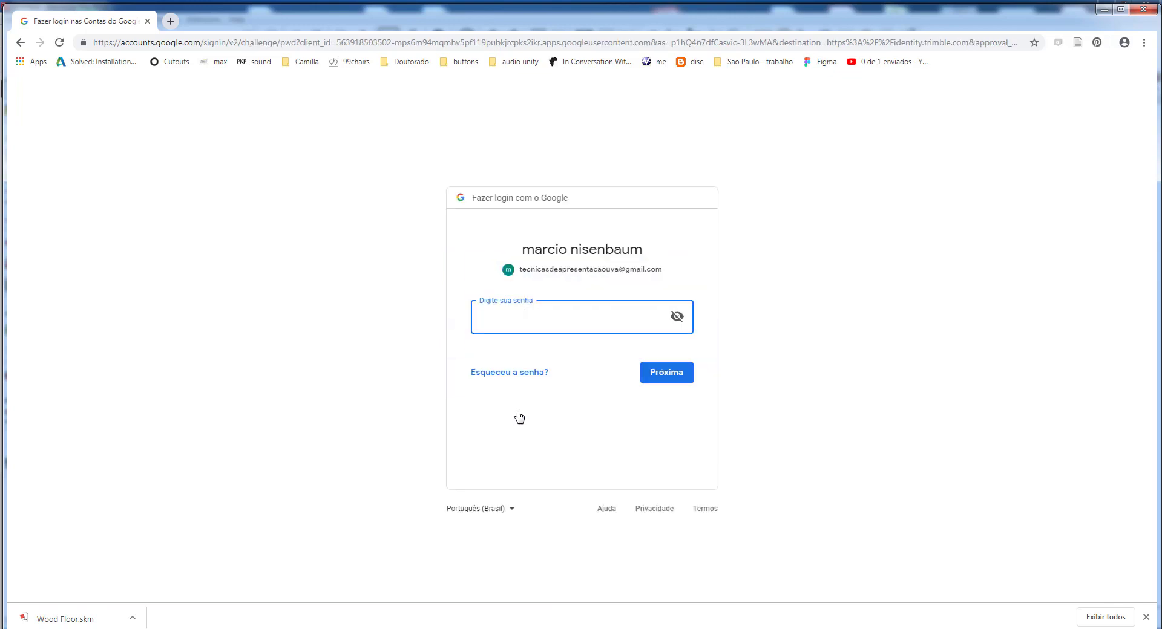
pyautogui.write('•')
pyautogui.click(667, 373)
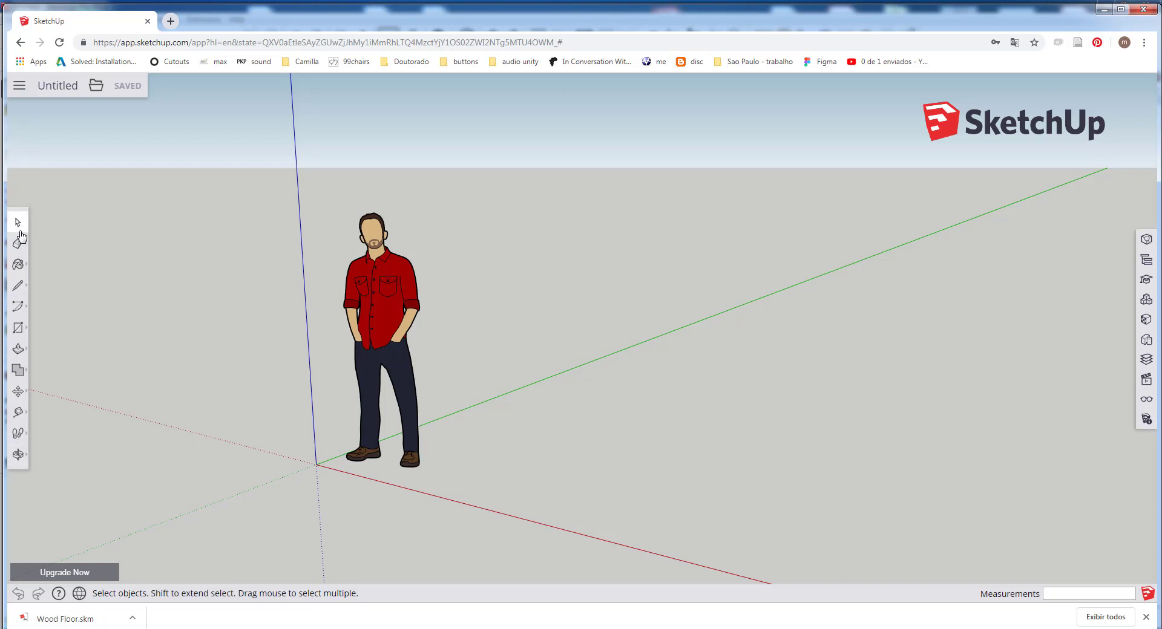
pyautogui.click(19, 265)
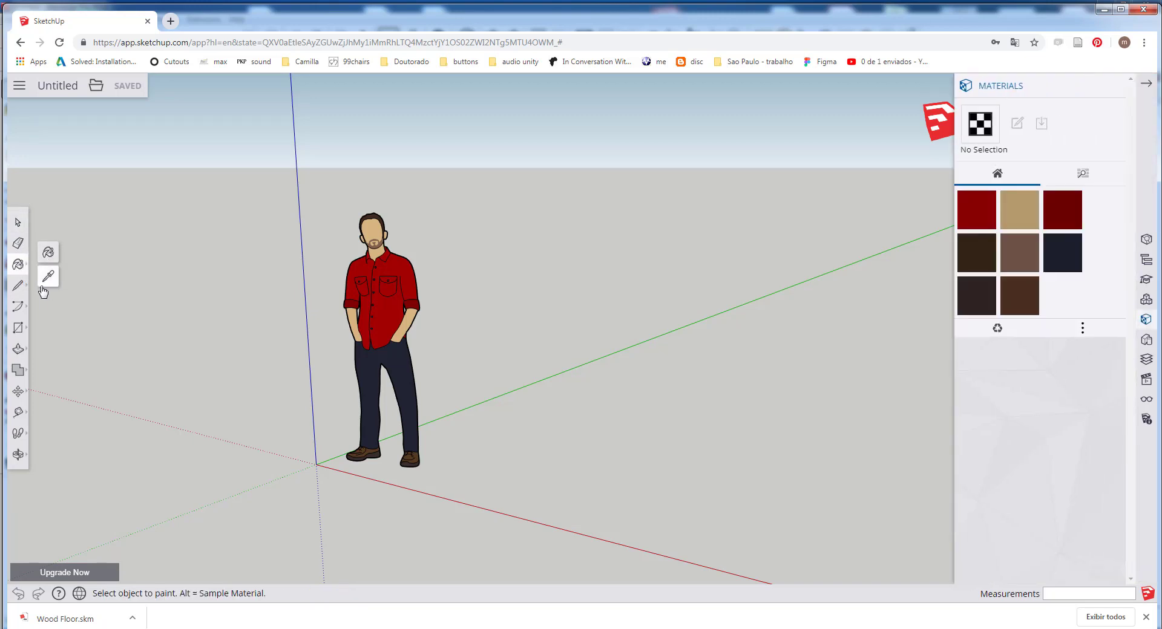
pyautogui.click(20, 292)
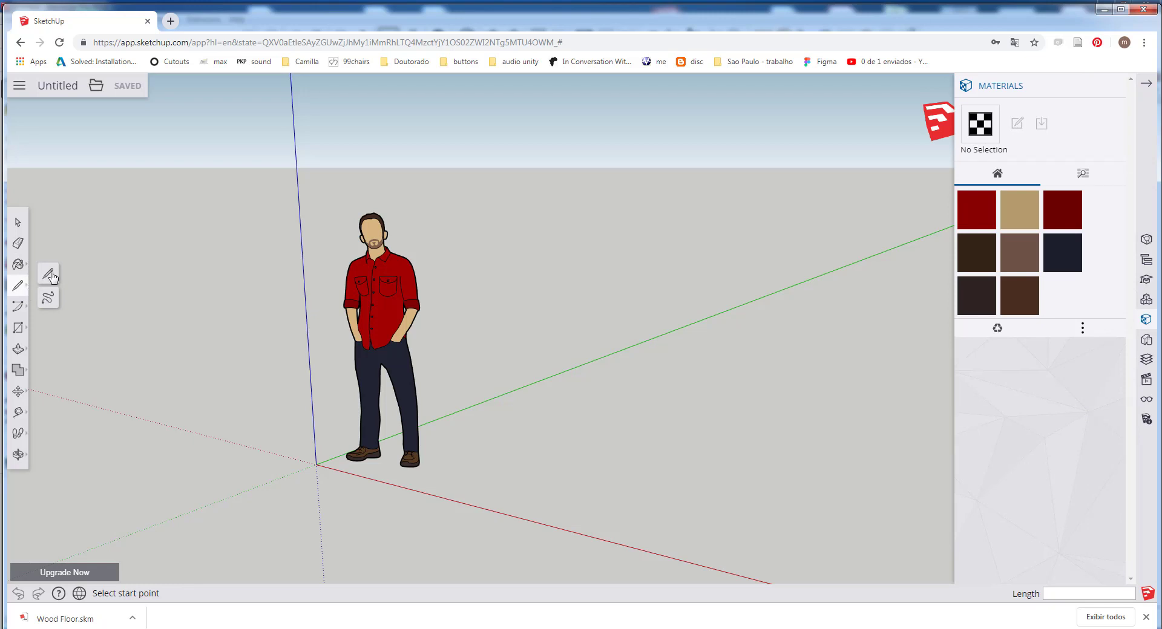
pyautogui.click(18, 349)
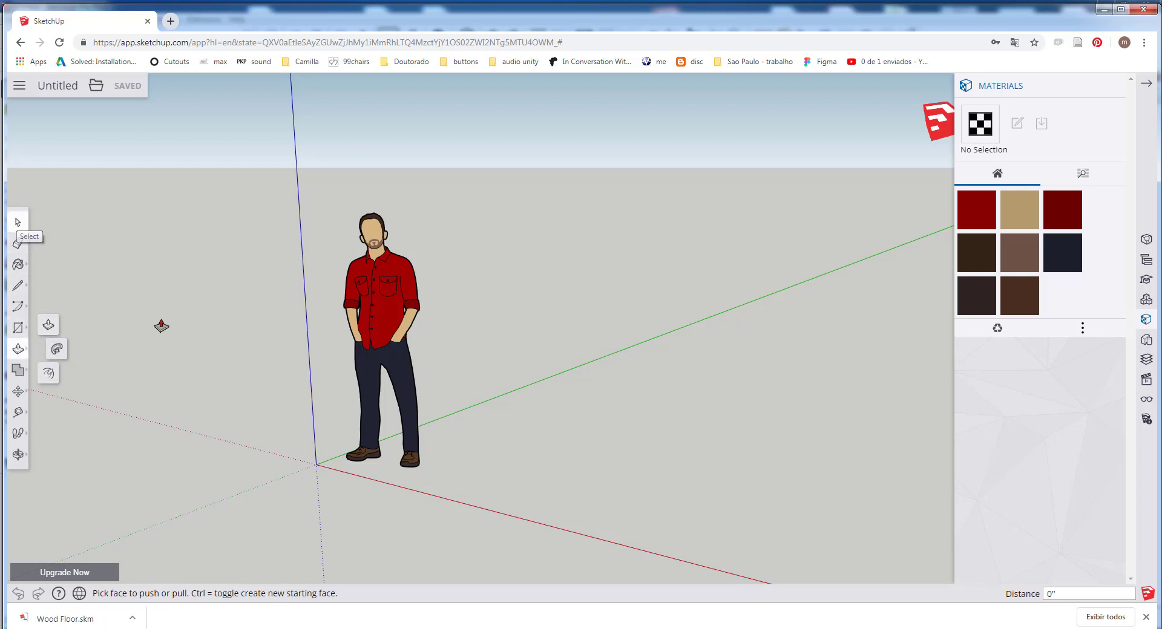
pyautogui.press('space')
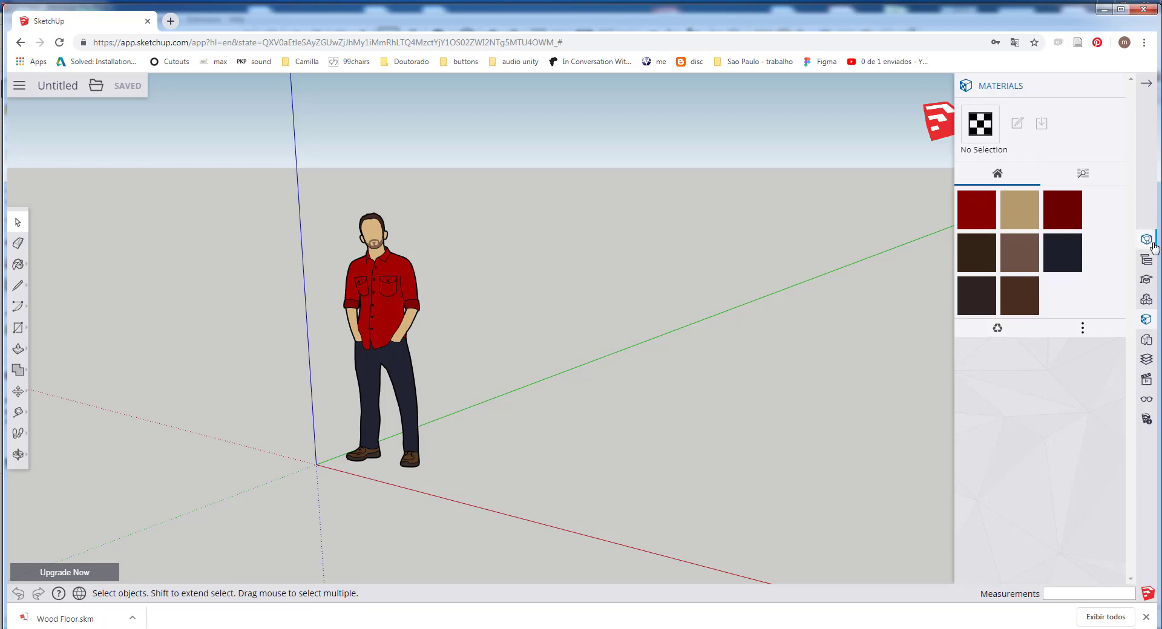
# Step: Show the Instructor and Layers sections alongside the materials
pyautogui.click(1146, 279)
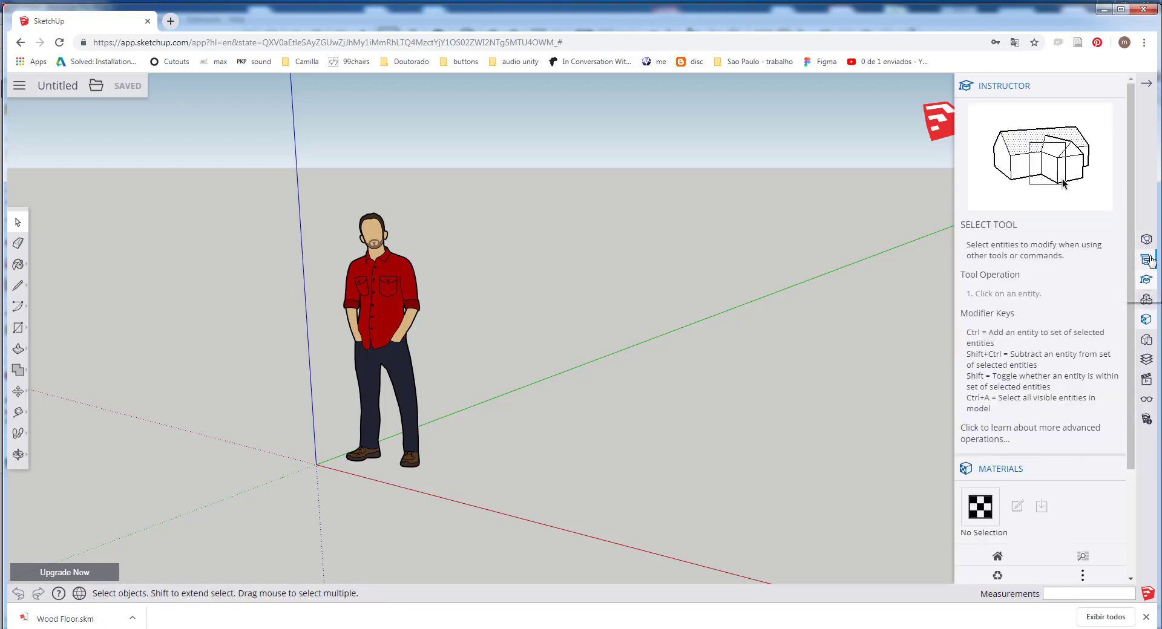
pyautogui.click(1146, 360)
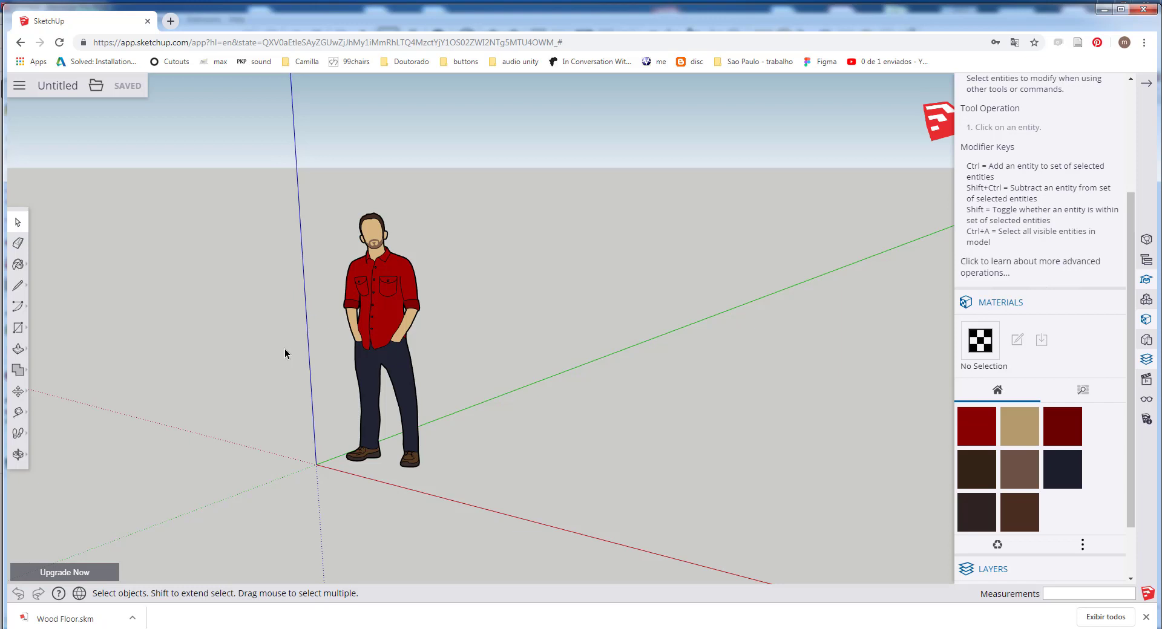
pyautogui.scroll(-3, 284, 349)
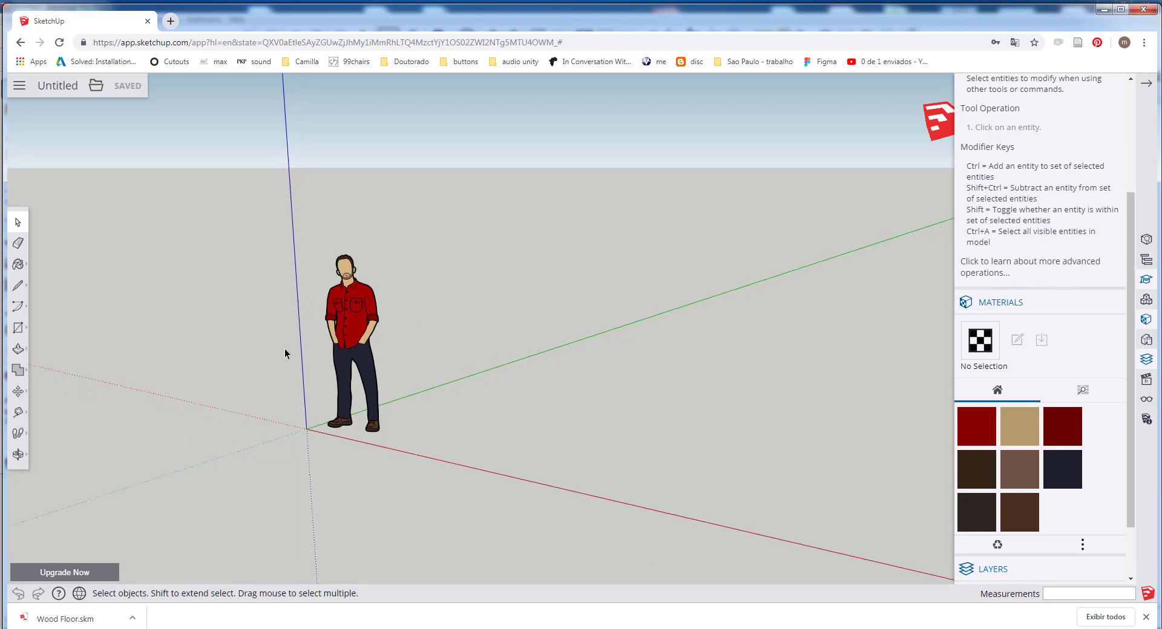
pyautogui.moveTo(285, 349); pyautogui.dragTo(409, 381, button='middle')
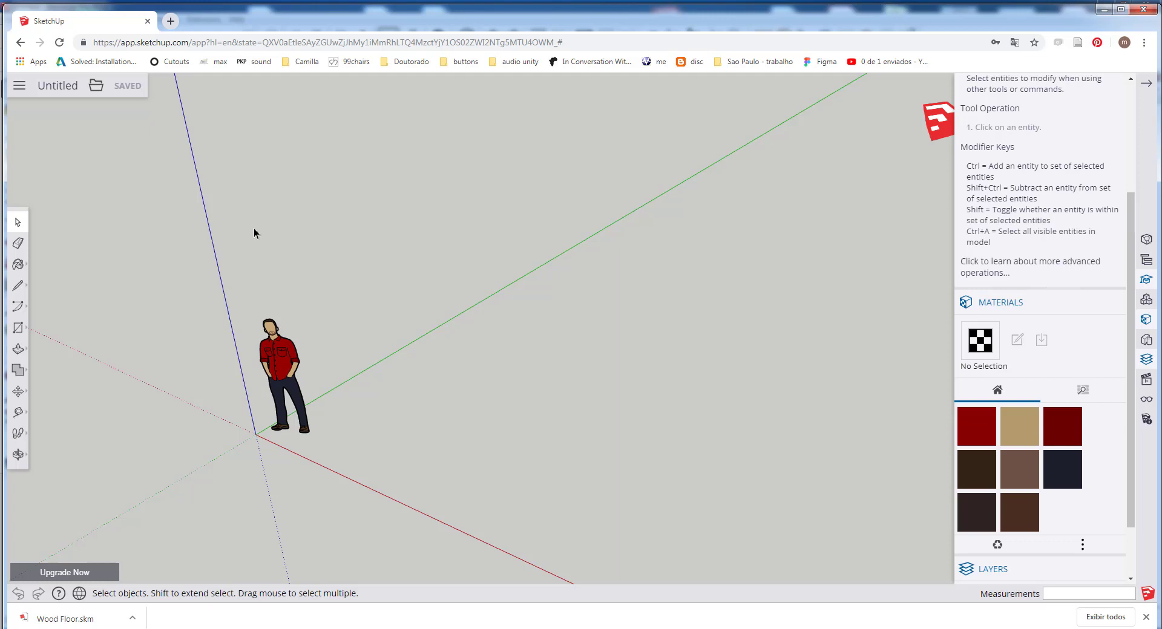
# Step: Create a new model from the Simple Template - Meters
pyautogui.click(20, 90)
pyautogui.click(60, 330)
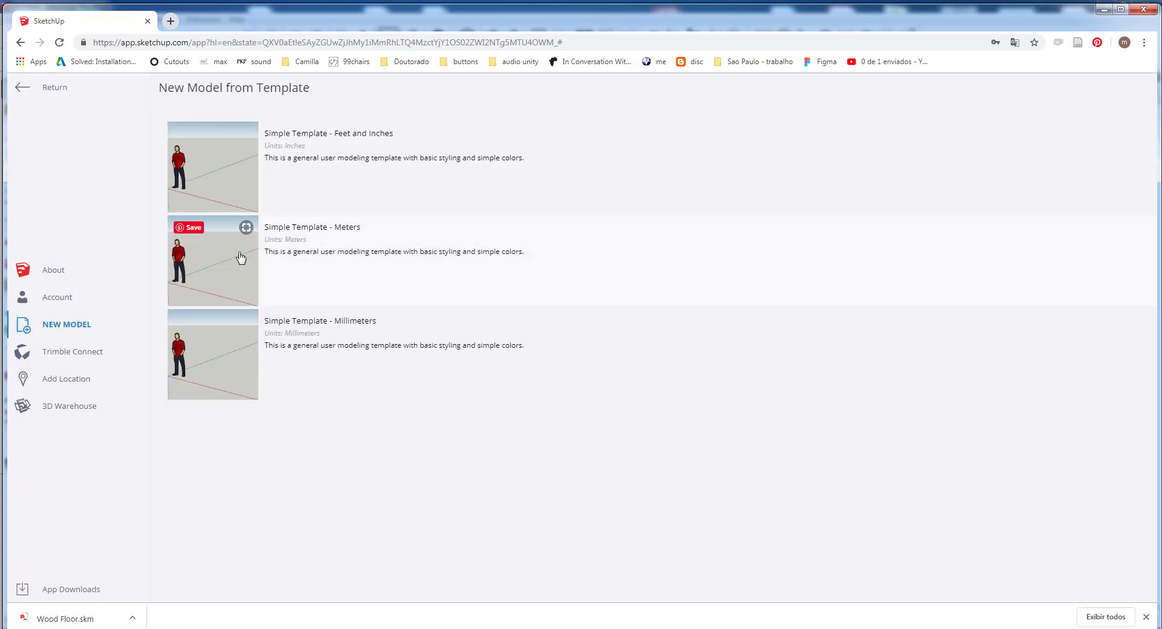
pyautogui.click(241, 257)
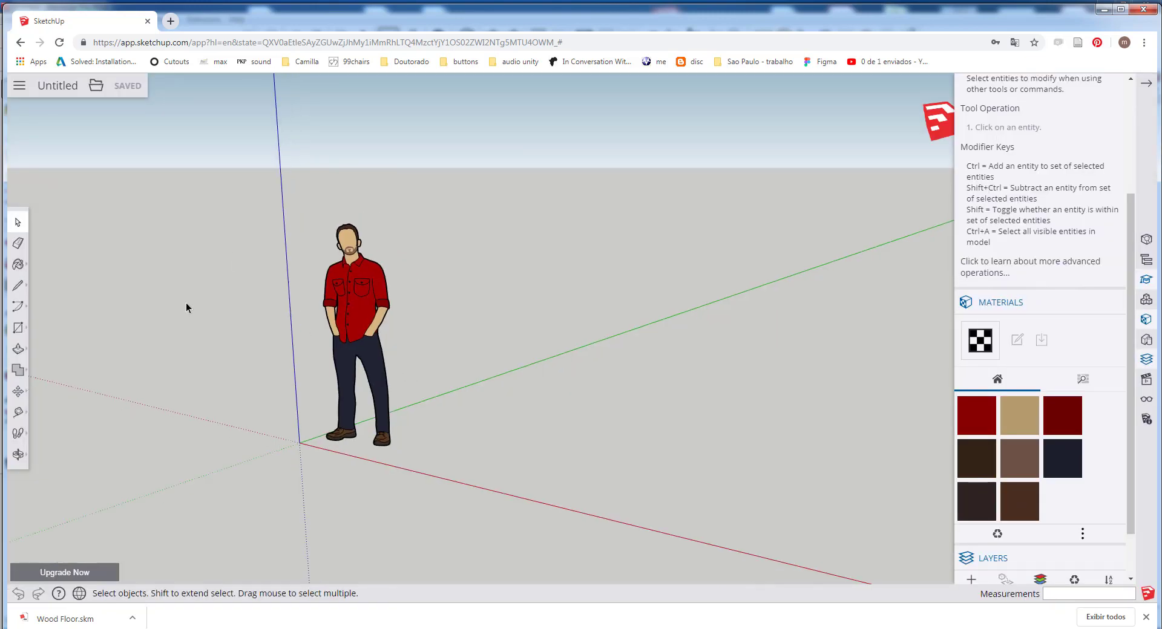
pyautogui.moveTo(469, 296); pyautogui.dragTo(376, 345, button='middle')
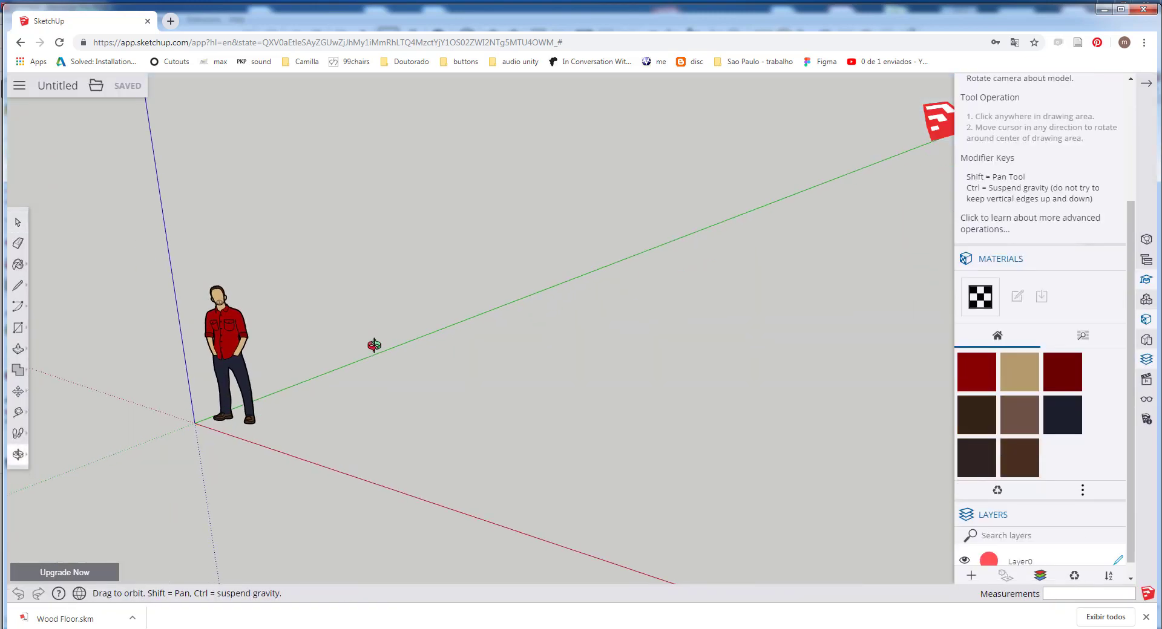
# Step: Save the model as "quarto teste" in the SketchUp project on Trimble Connect
pyautogui.click(97, 86)
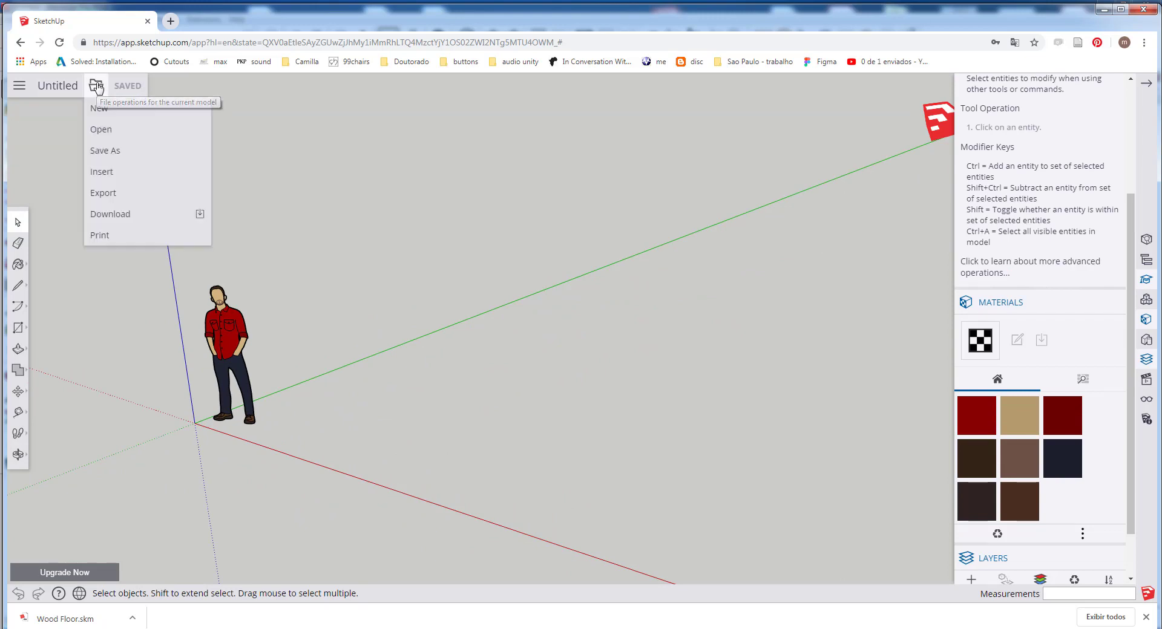
pyautogui.click(104, 150)
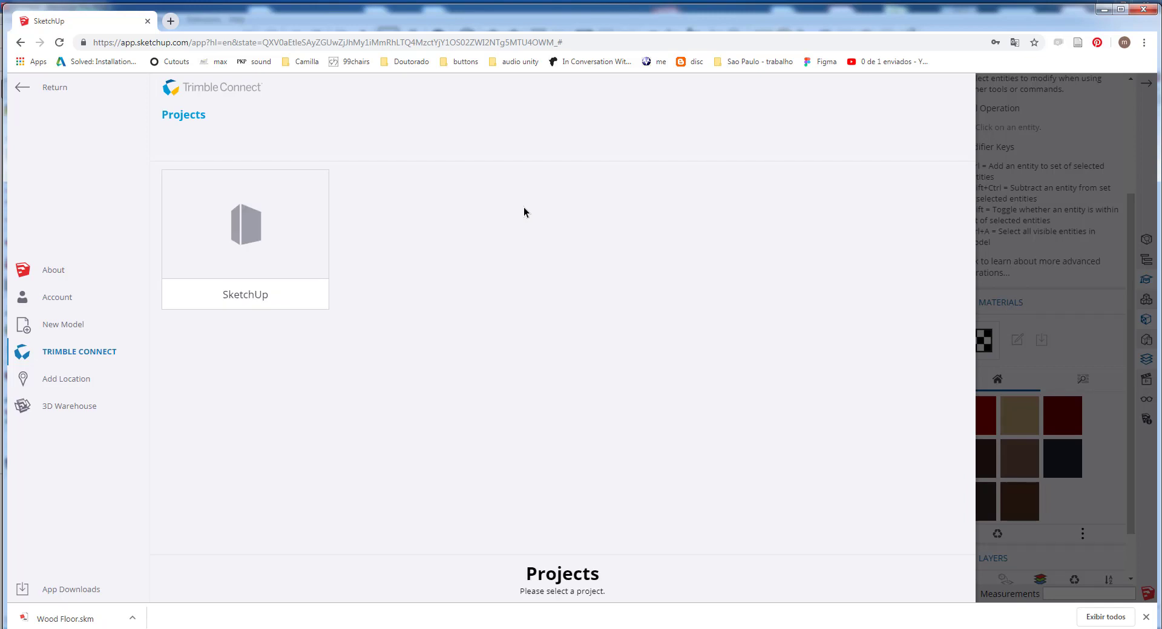
pyautogui.click(248, 213)
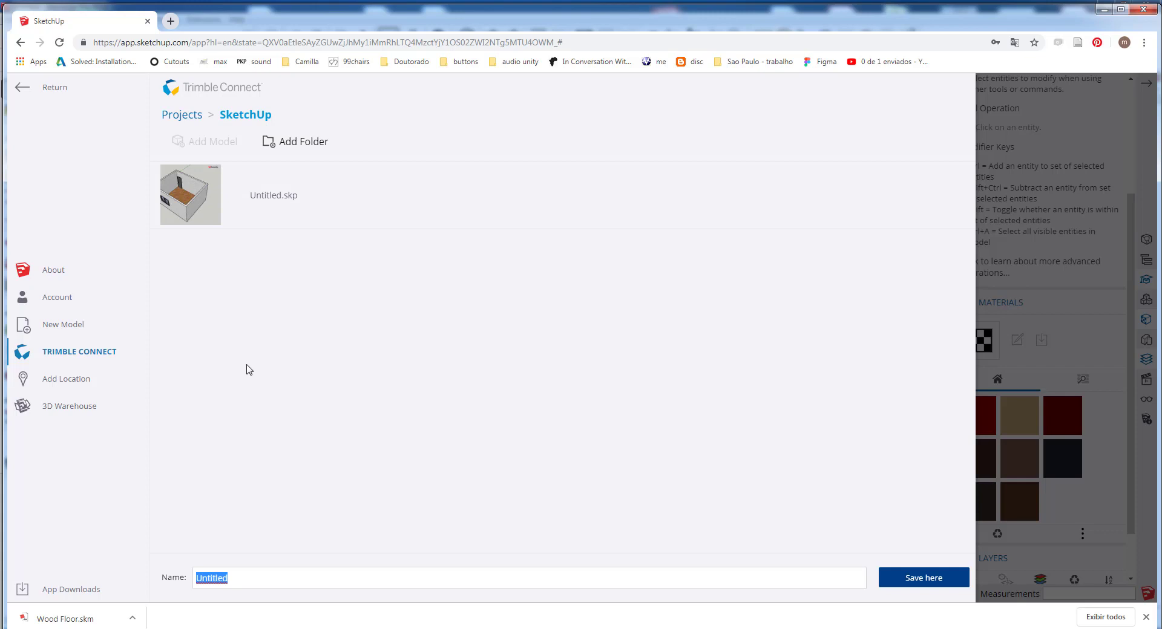
pyautogui.write('quarto teste')
pyautogui.click(903, 580)
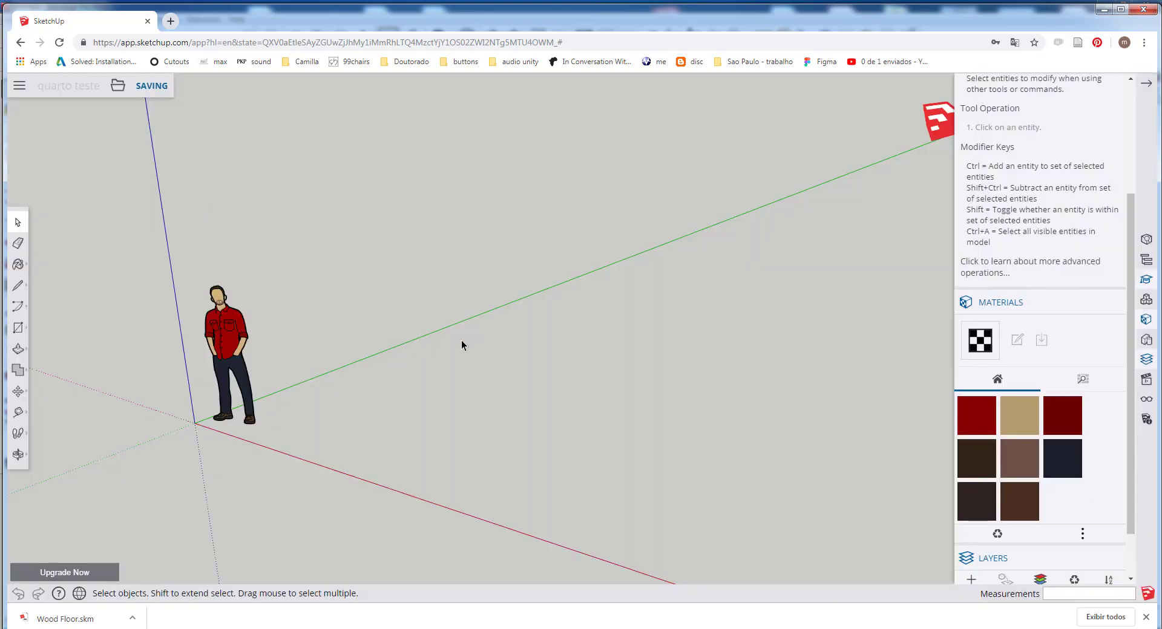
# Step: Draw a 5 by 4 m rectangle on the ground plane, between the red and green axes, as the room's floor
pyautogui.keyDown('shift'); pyautogui.moveTo(464, 343); pyautogui.dragTo(404, 341, button='middle'); pyautogui.keyUp('shift')
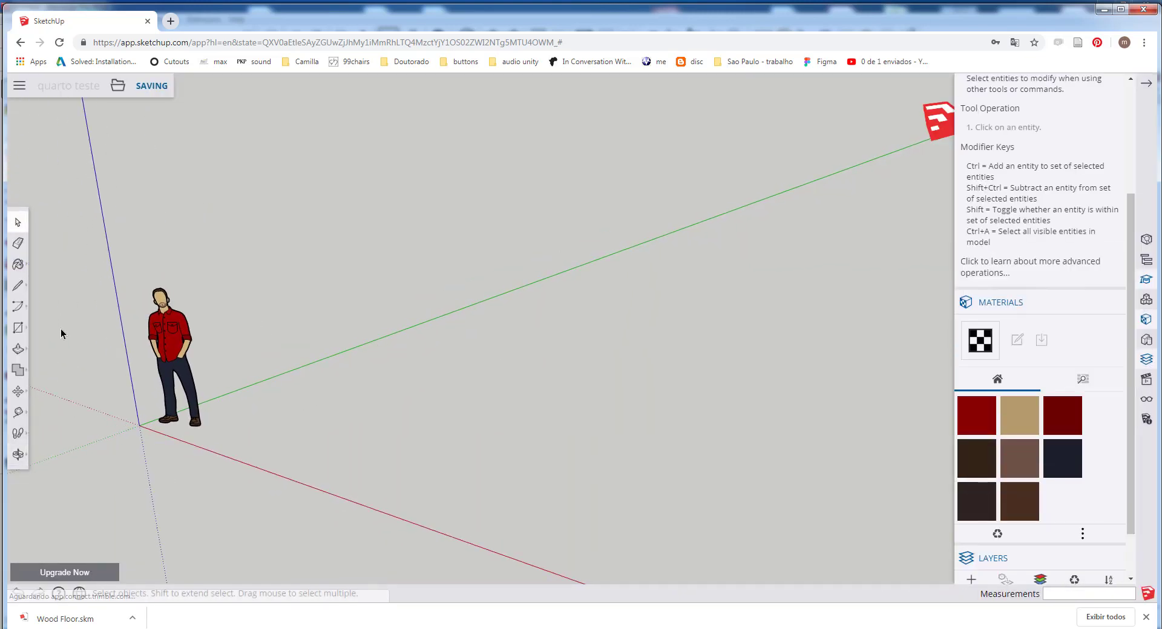
pyautogui.click(19, 331)
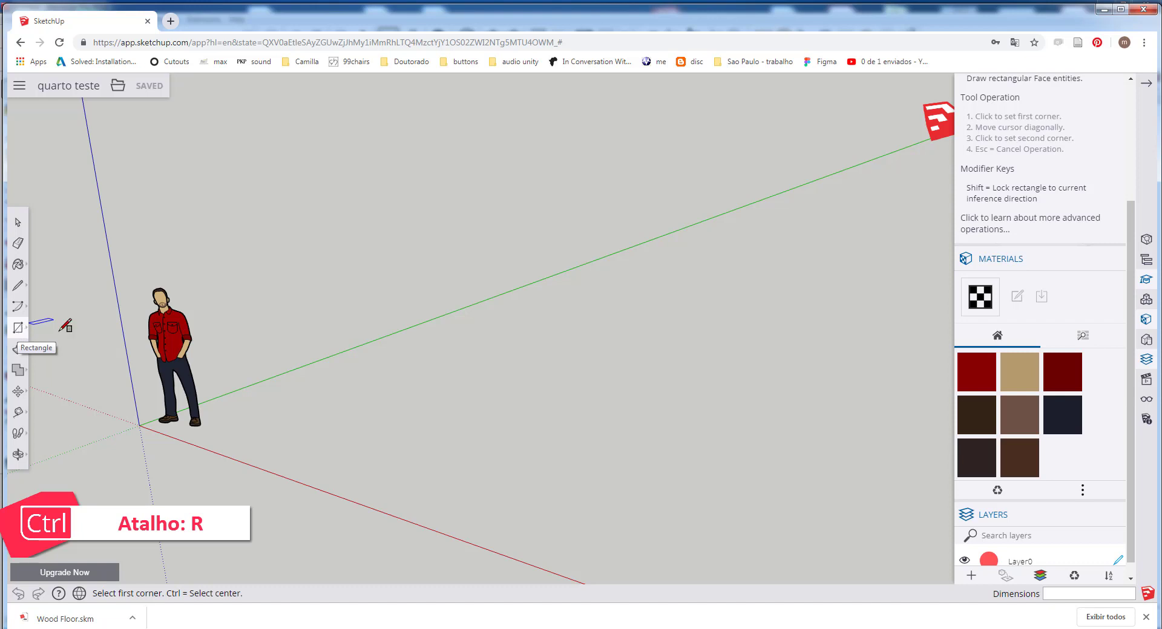
pyautogui.moveTo(352, 404)
pyautogui.mouseDown(button='middle')
pyautogui.moveTo(366, 415)
pyautogui.moveTo(371, 396)
pyautogui.mouseUp(button='middle')
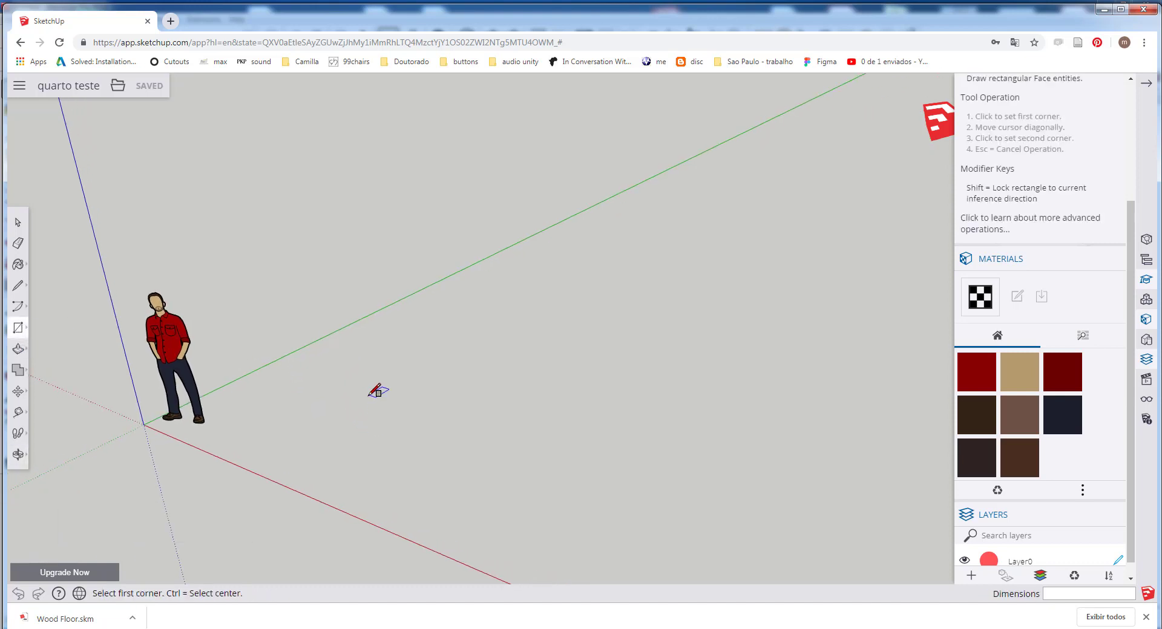
pyautogui.click(368, 395)
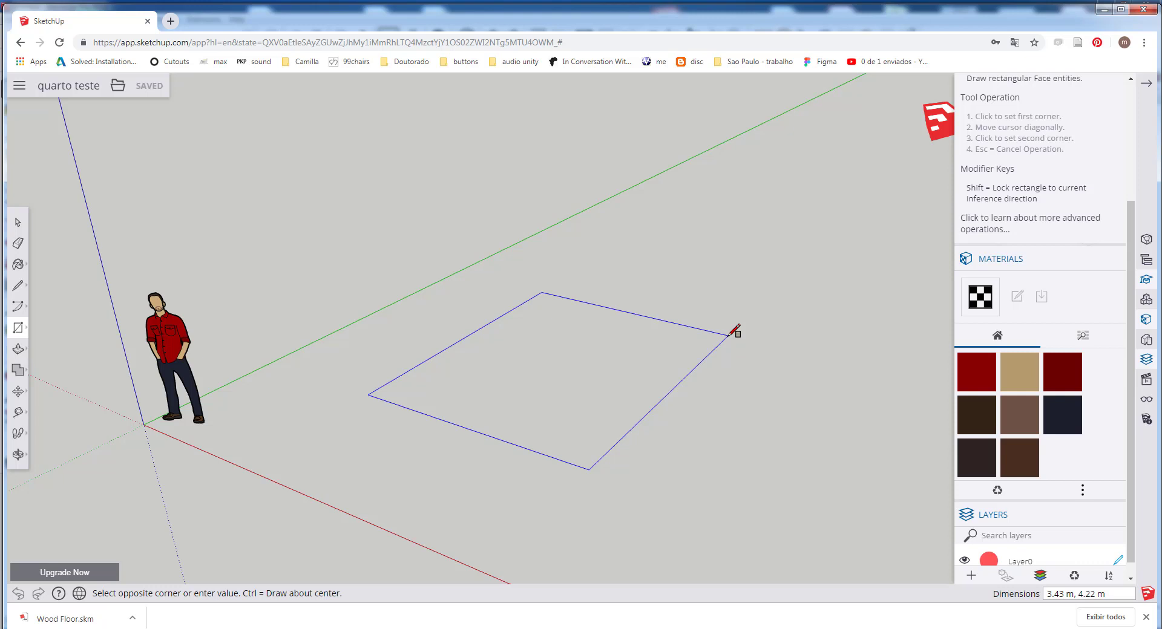
pyautogui.write('5,4')
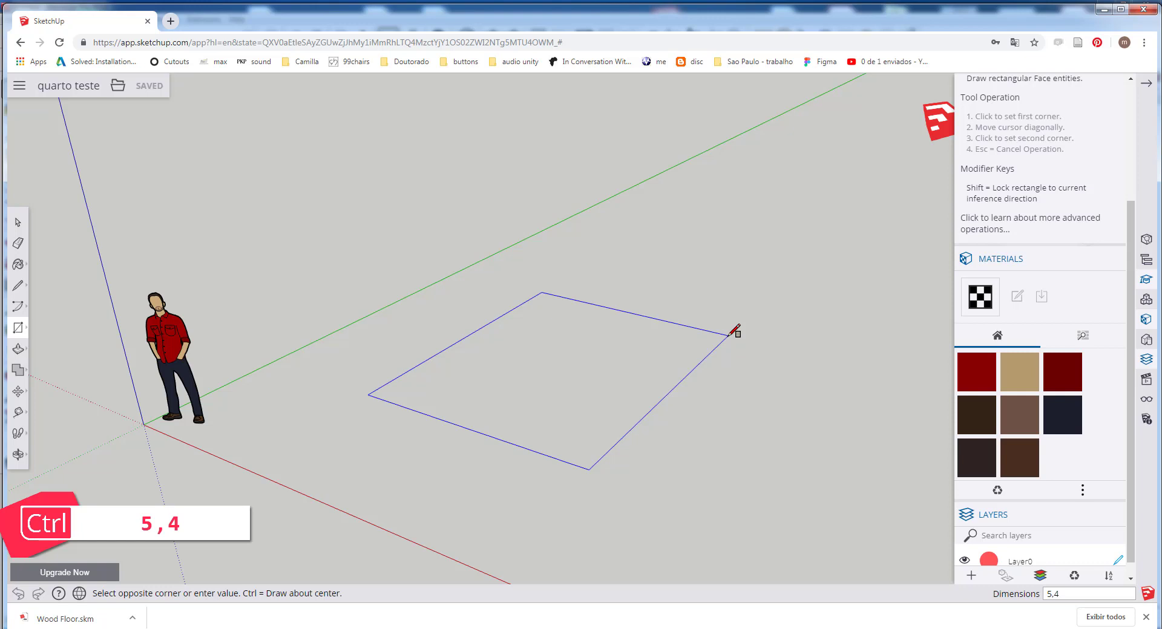
pyautogui.press('Return')
pyautogui.scroll(-2, 509, 312)
pyautogui.moveTo(538, 364); pyautogui.dragTo(442, 363, button='middle')
pyautogui.press('r')
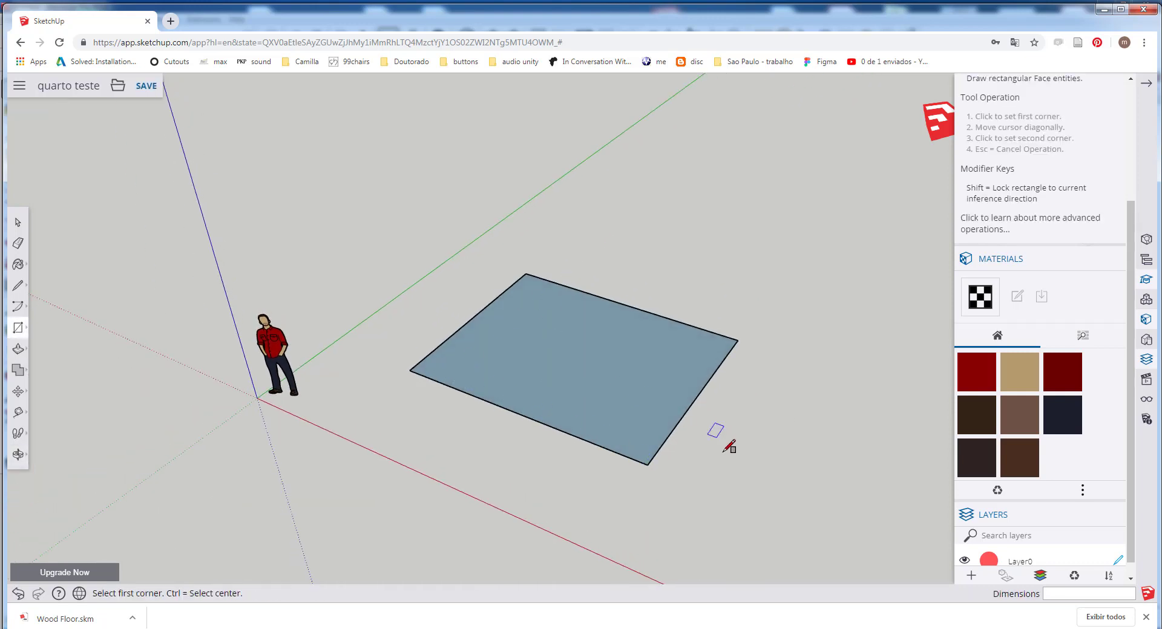
pyautogui.scroll(2, 729, 446)
pyautogui.click(18, 222)
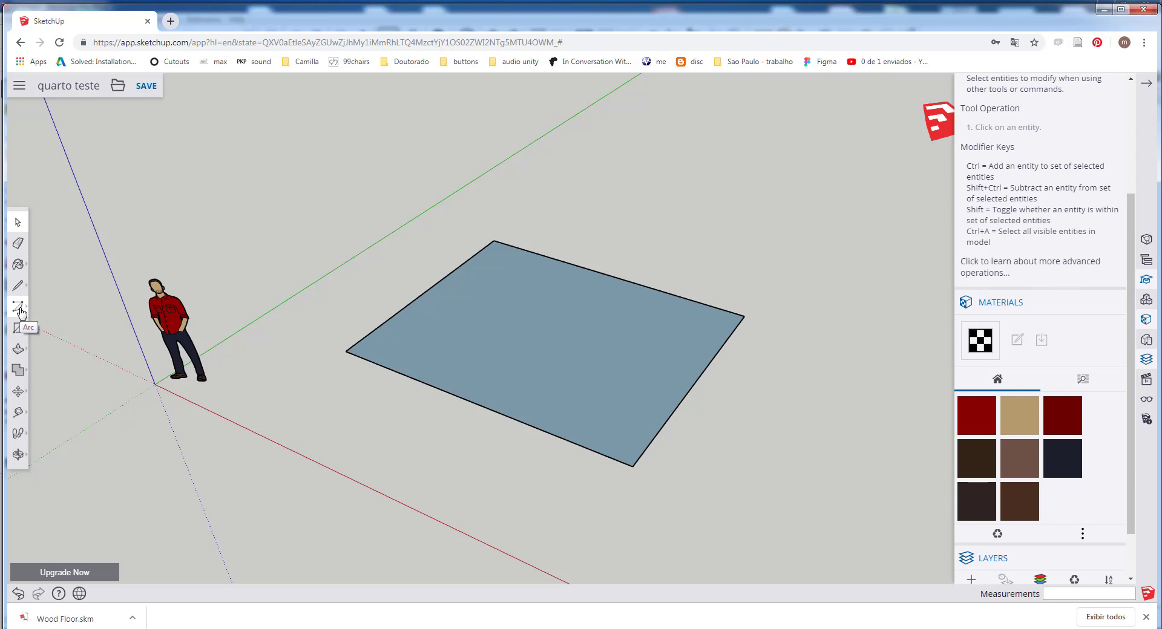
# Step: Offset the floor rectangle's edges outward by 0.15 m to outline the wall thickness
pyautogui.click(18, 351)
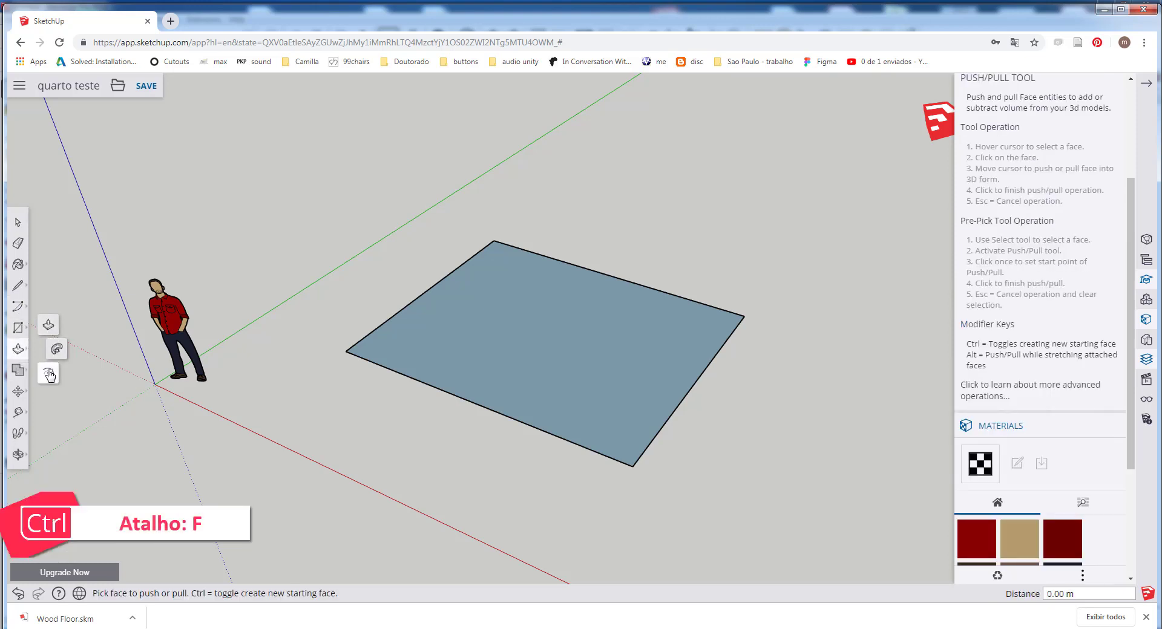
pyautogui.click(48, 374)
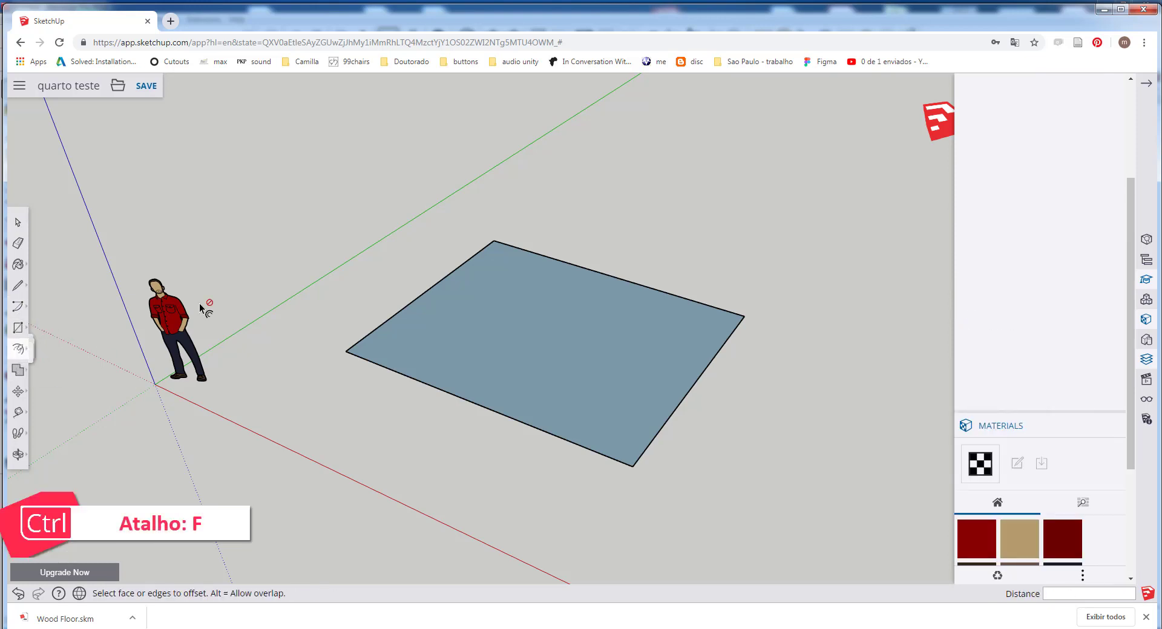
pyautogui.click(430, 309)
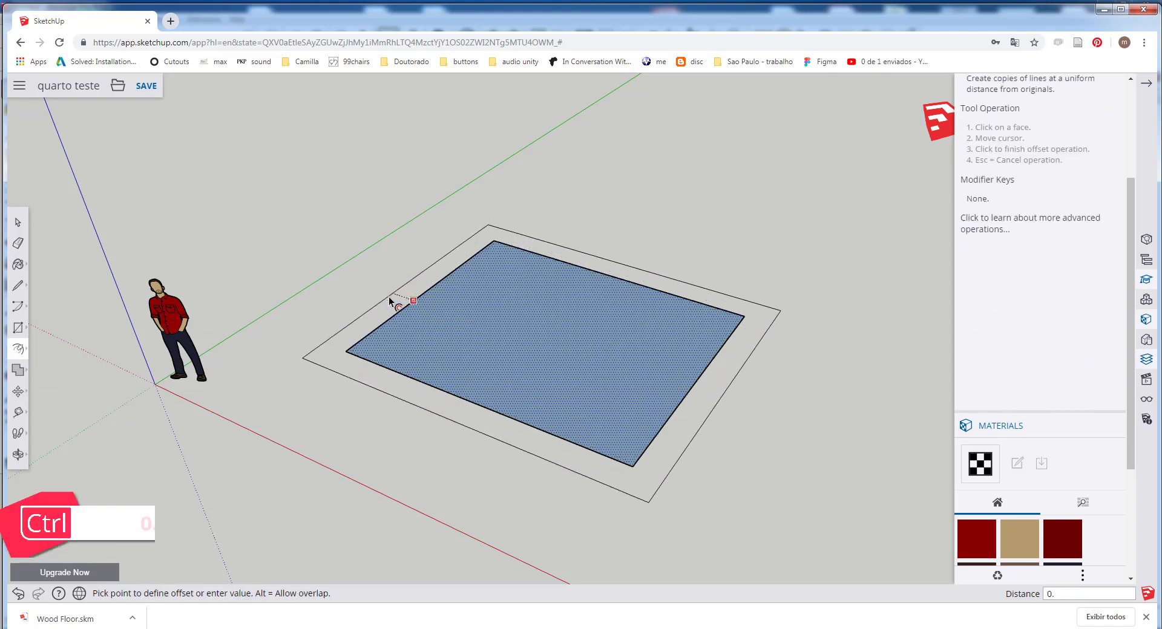
pyautogui.write('0.15')
pyautogui.press('Return')
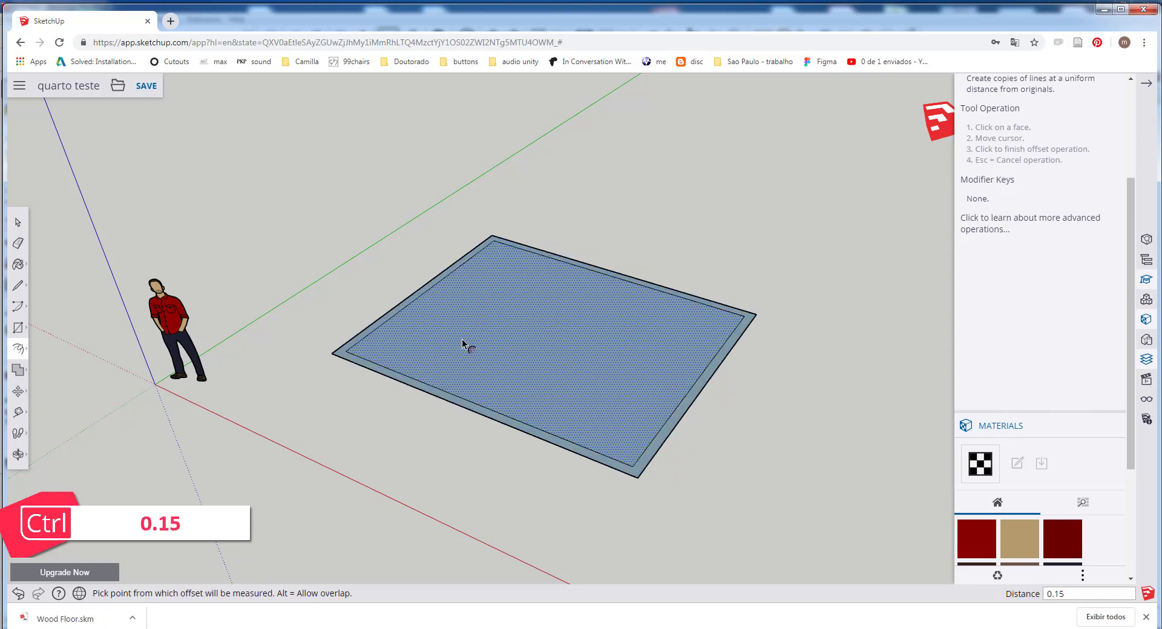
pyautogui.moveTo(466, 345); pyautogui.dragTo(557, 345, button='middle')
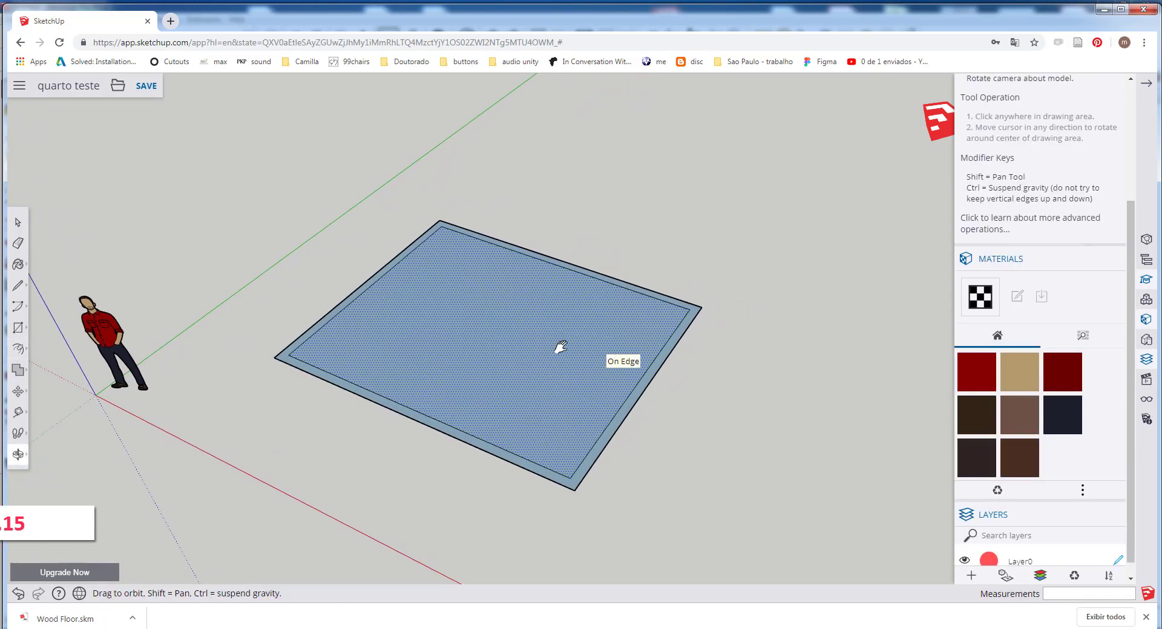
pyautogui.press('Escape')
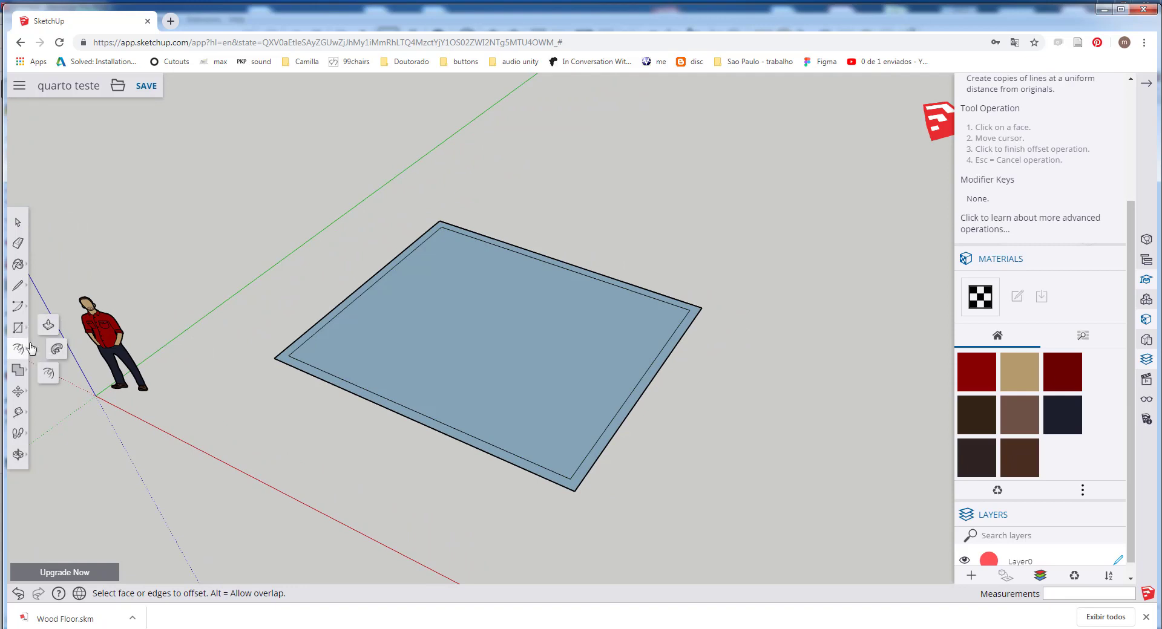
# Step: Push/Pull the wall outline around the floor up to a height of 2.5 m
pyautogui.click(46, 332)
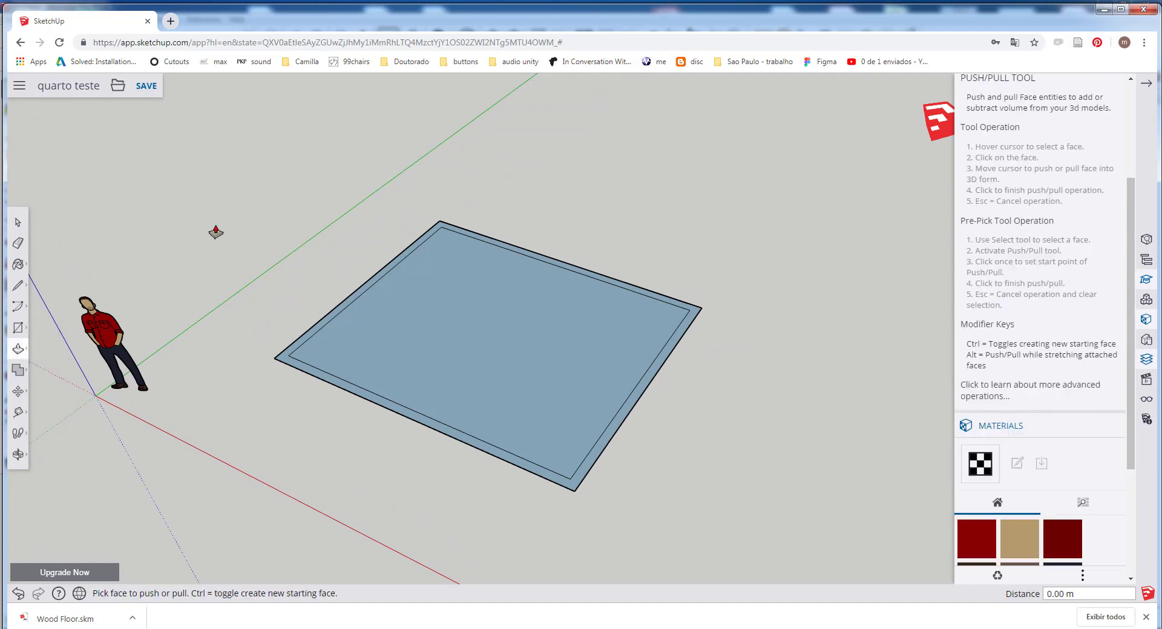
pyautogui.click(368, 288)
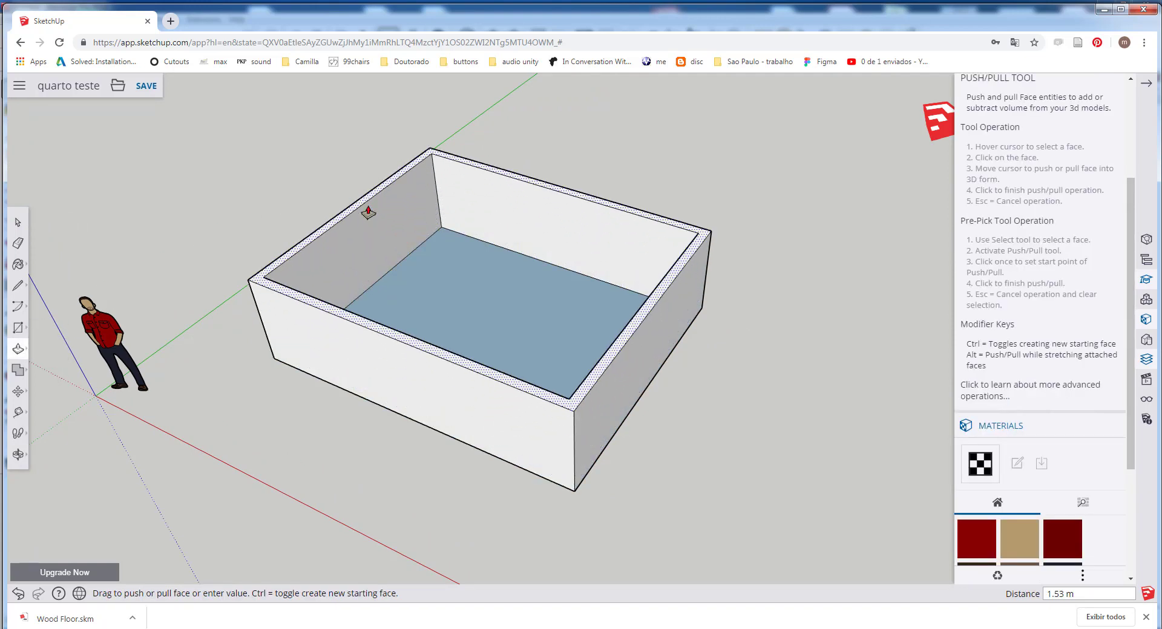
pyautogui.press('ctrl')
pyautogui.write('2.5')
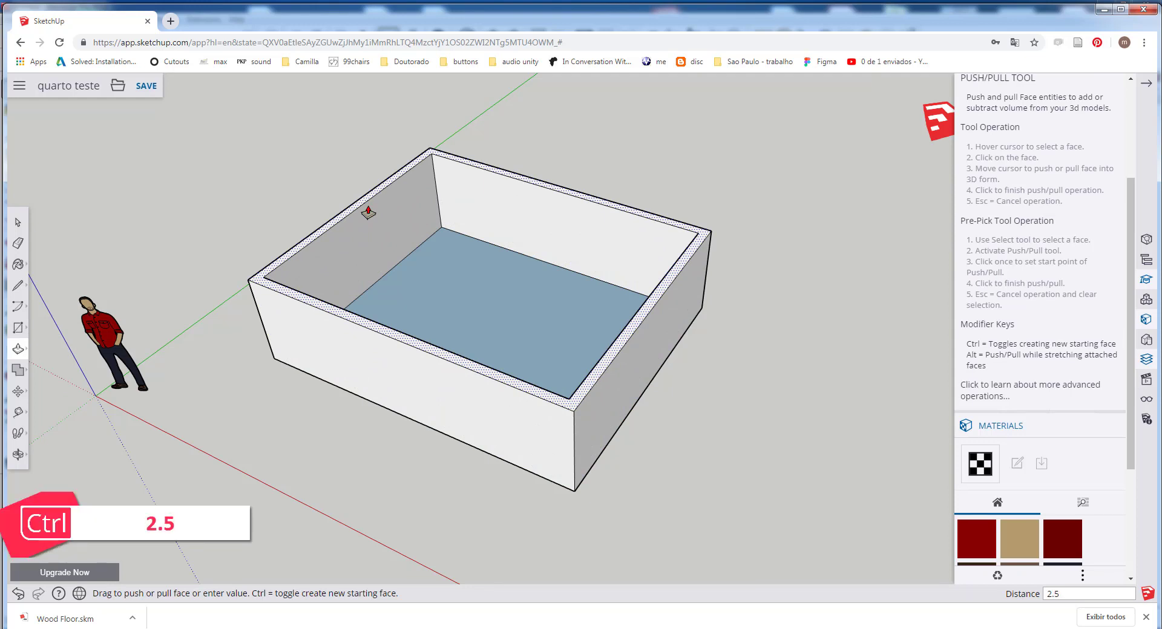
pyautogui.press('Return')
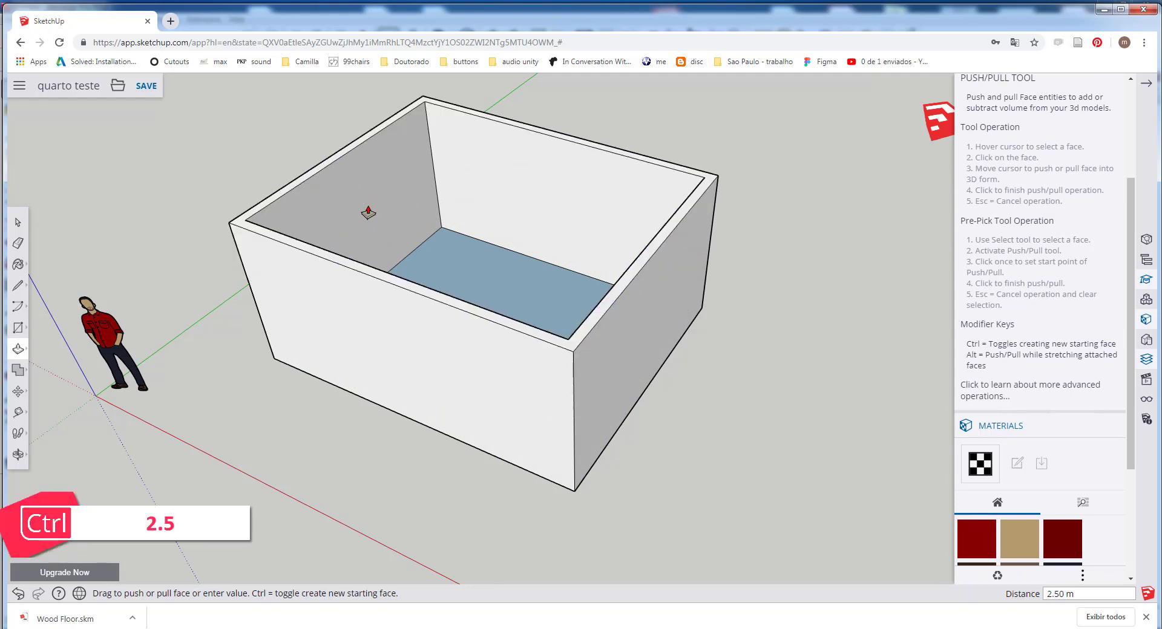
# Step: Place a vertical guide inside the long wall farthest from the red axis, 0.15 m from its corner nearest the green axis
pyautogui.keyDown('shift'); pyautogui.moveTo(591, 249); pyautogui.dragTo(623, 291, button='middle'); pyautogui.keyUp('shift')
pyautogui.scroll(3, 645, 166)
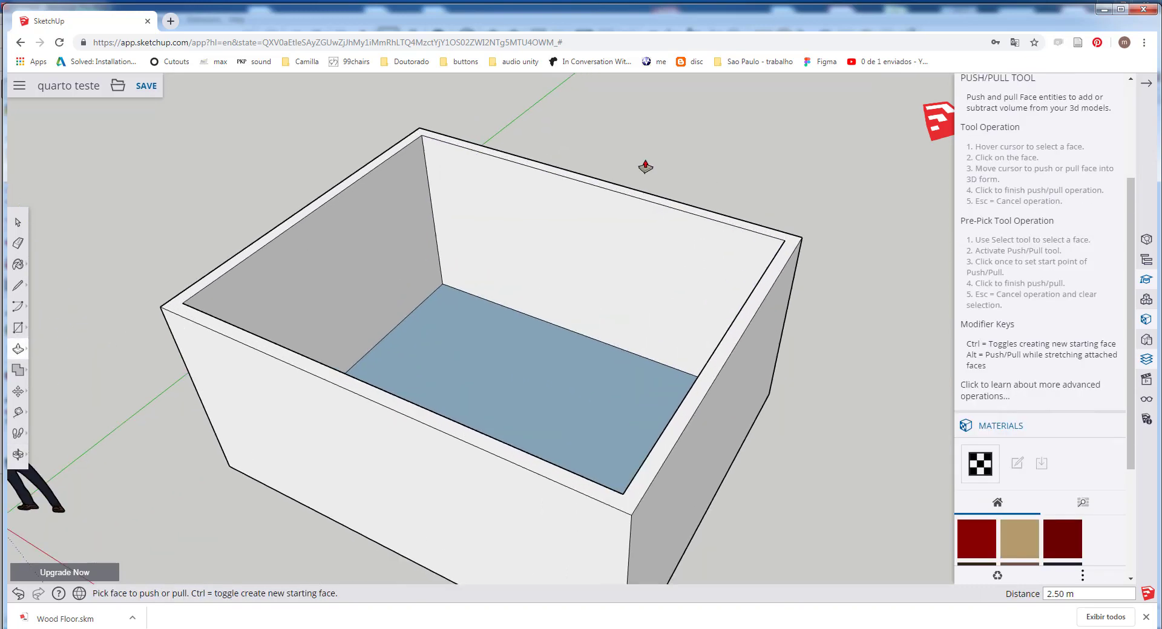
pyautogui.scroll(3, 492, 161)
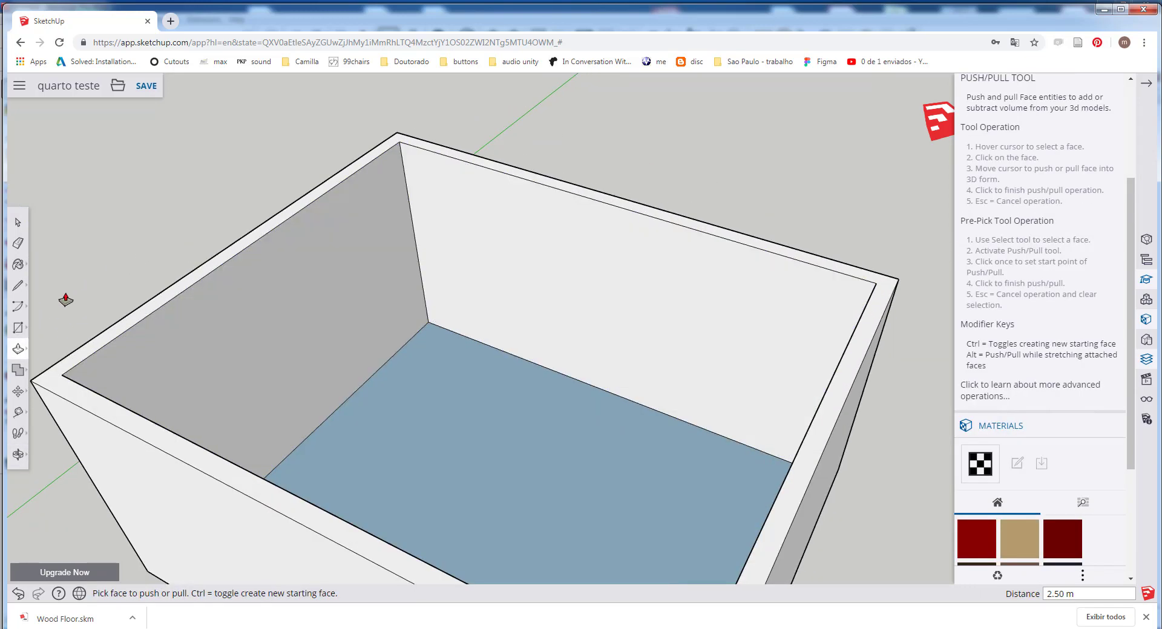
pyautogui.click(18, 415)
pyautogui.press('ctrl')
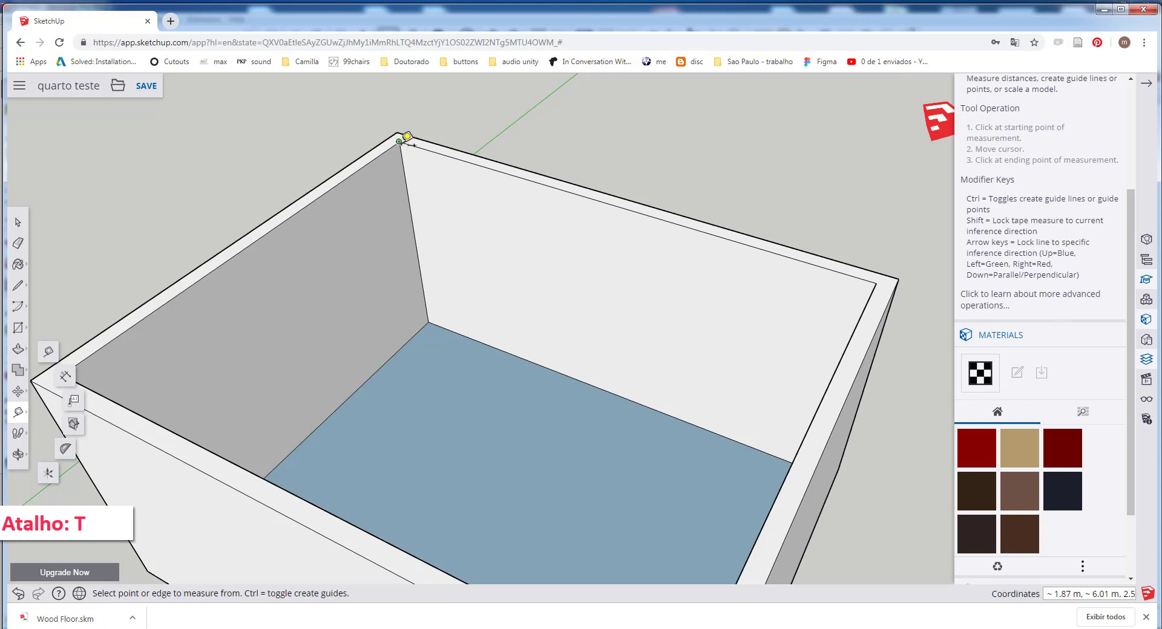
pyautogui.click(414, 229)
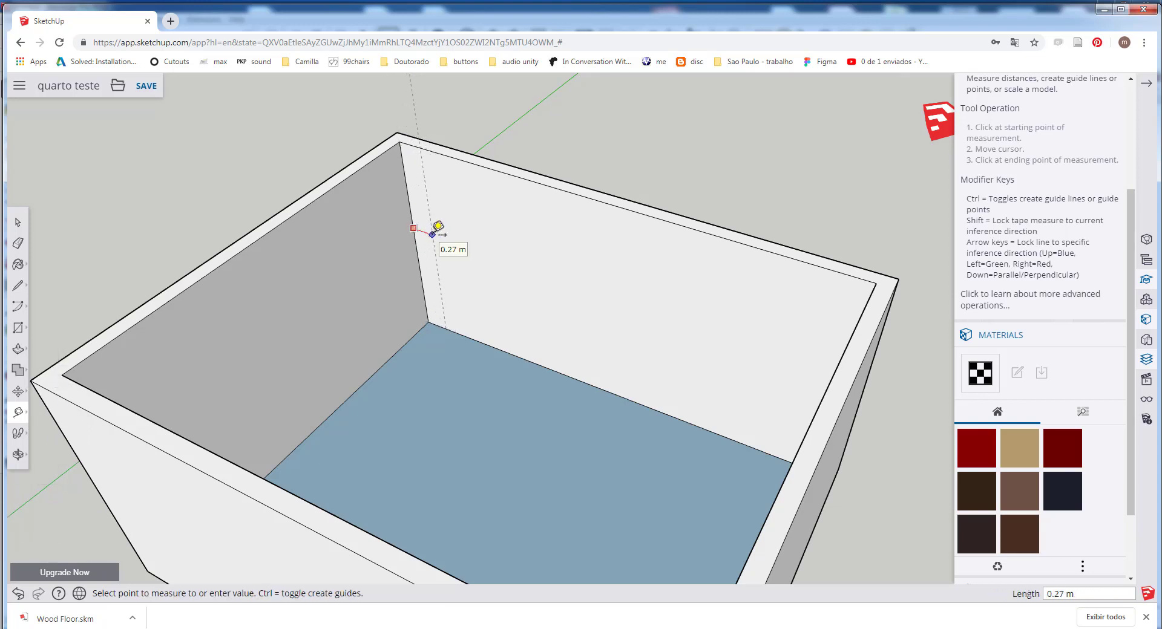
pyautogui.press('ctrl')
pyautogui.write('0.15')
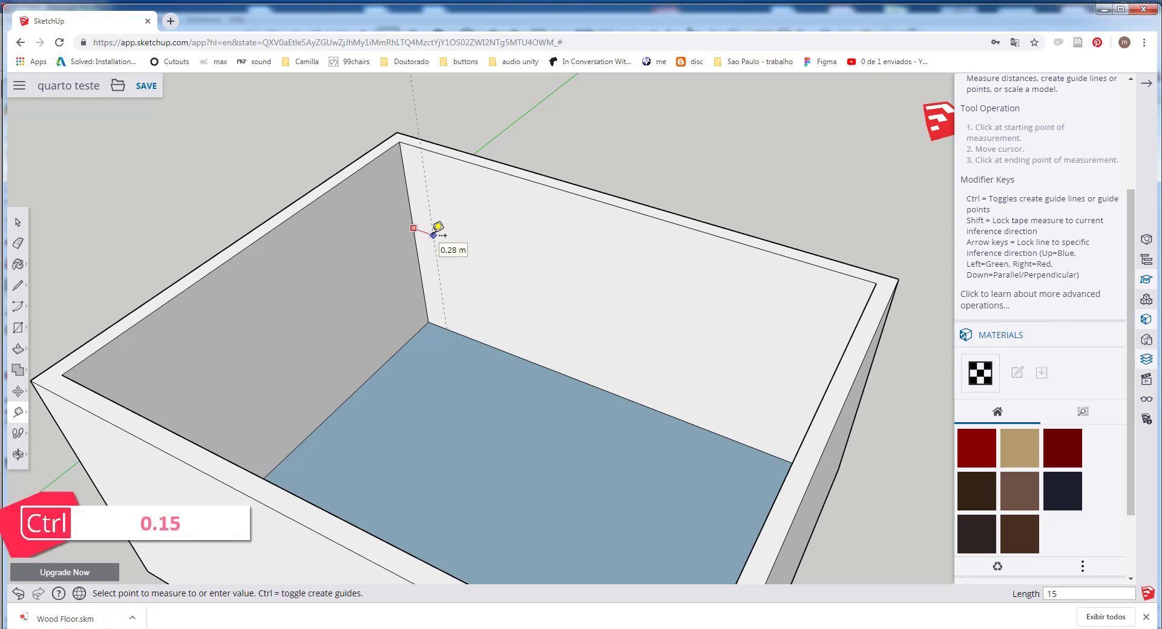
pyautogui.press('Return')
pyautogui.scroll(2, 437, 227)
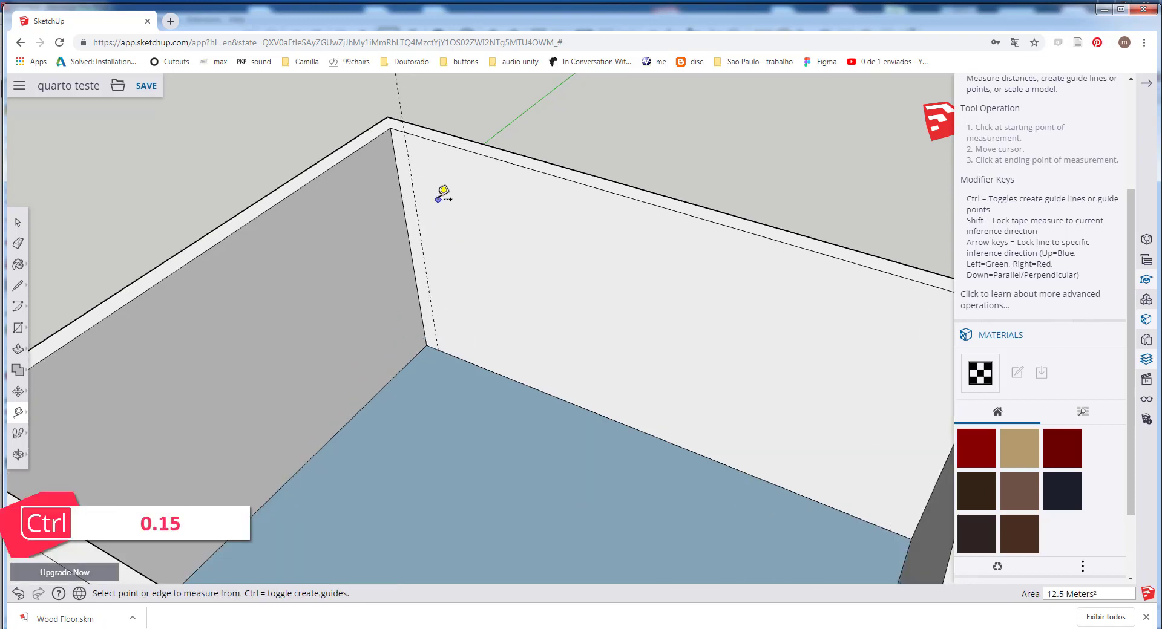
# Step: Draw a 0.8 by 2.1 m door rectangle on the wall, starting where the vertical guide meets the floor
pyautogui.click(21, 328)
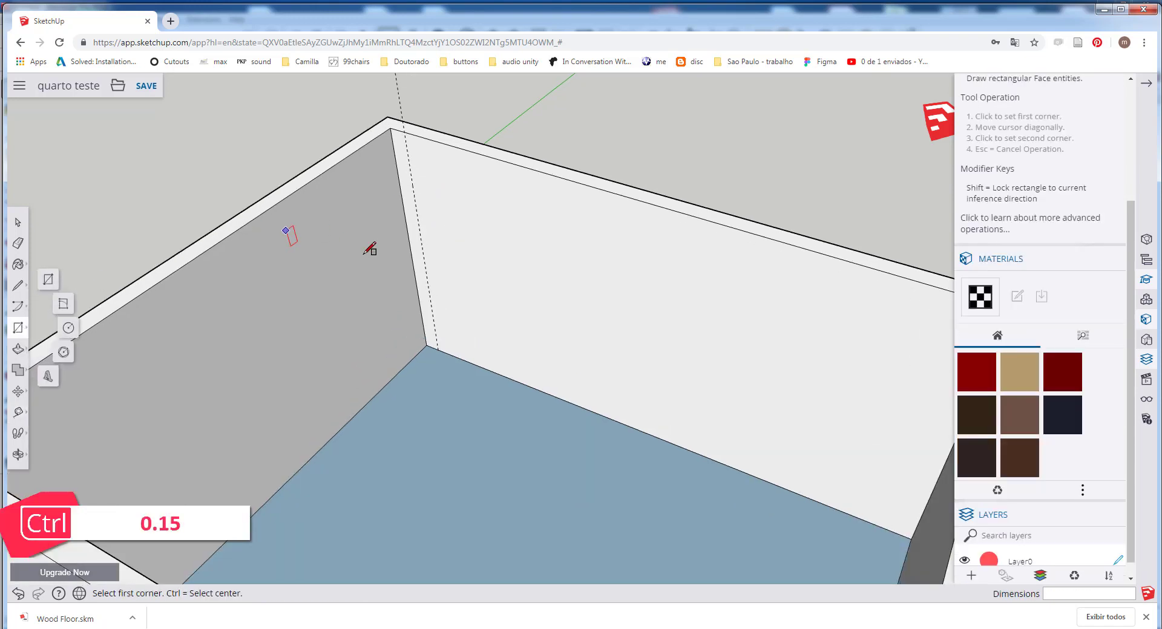
pyautogui.click(438, 350)
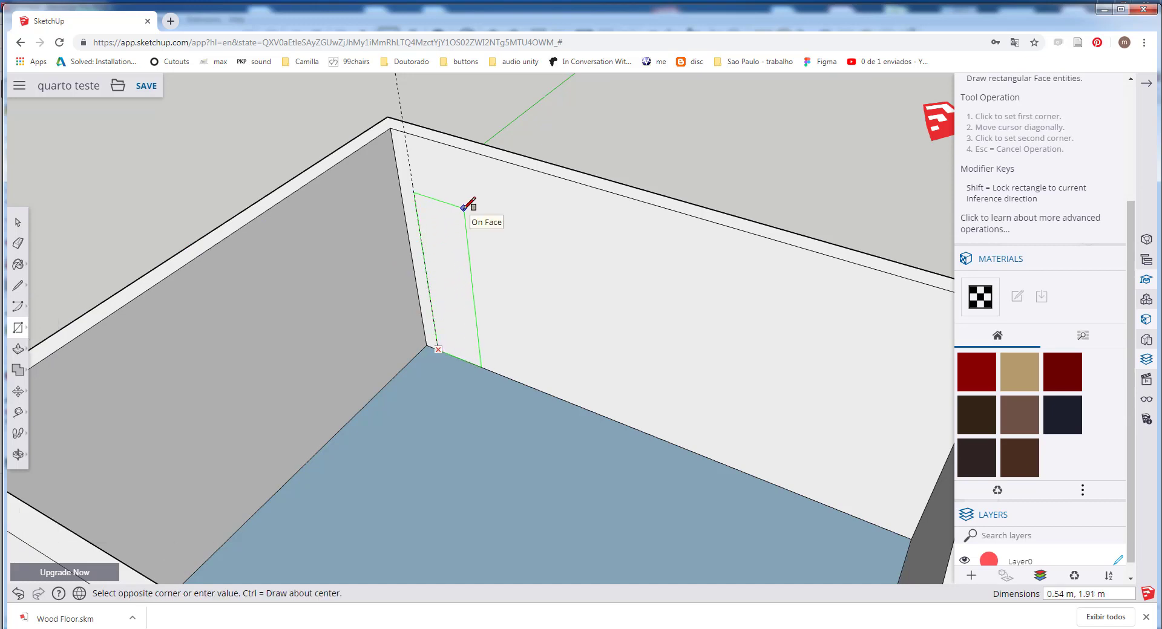
pyautogui.write('0.8,2.1')
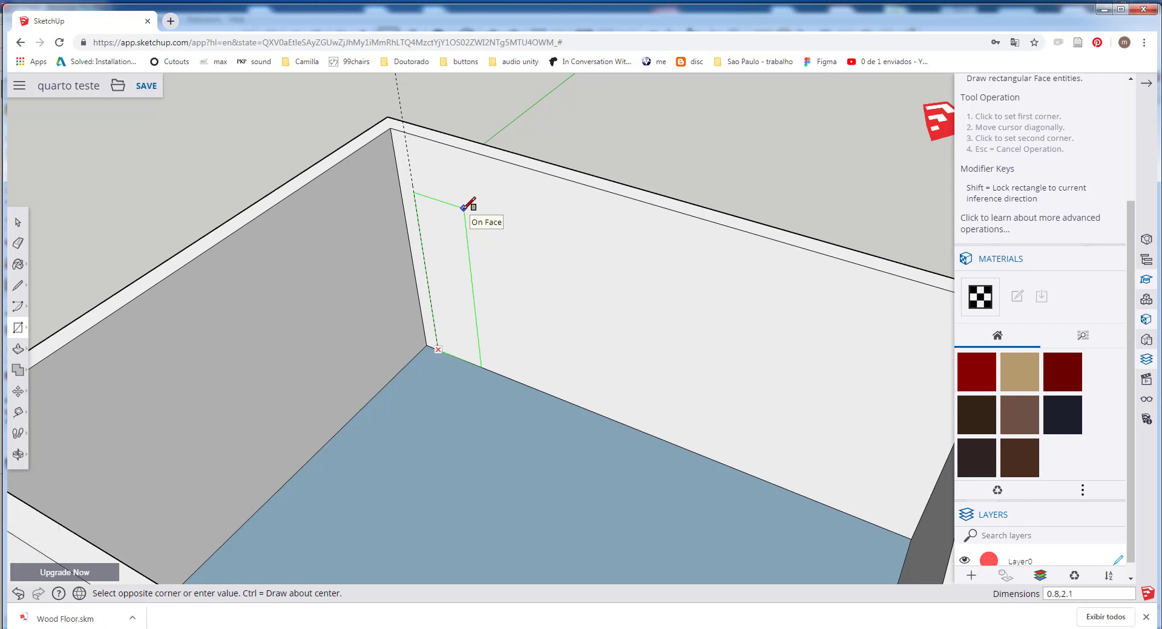
pyautogui.press('Return')
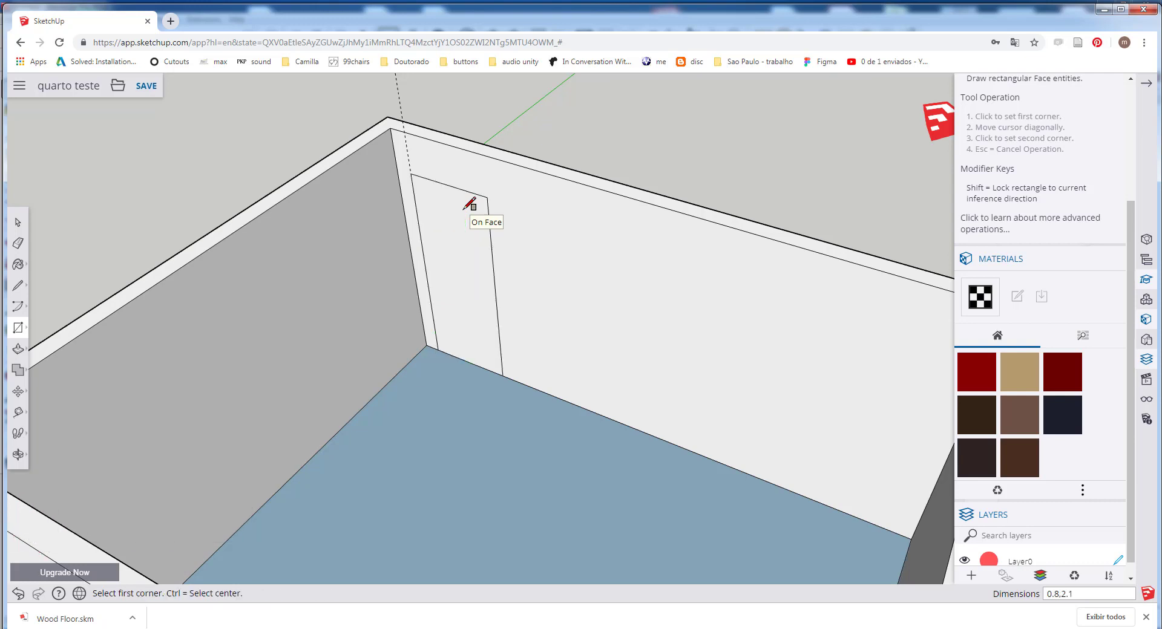
# Step: Push the door rectangle 0.15 m through the wall to cut the doorway
pyautogui.click(18, 348)
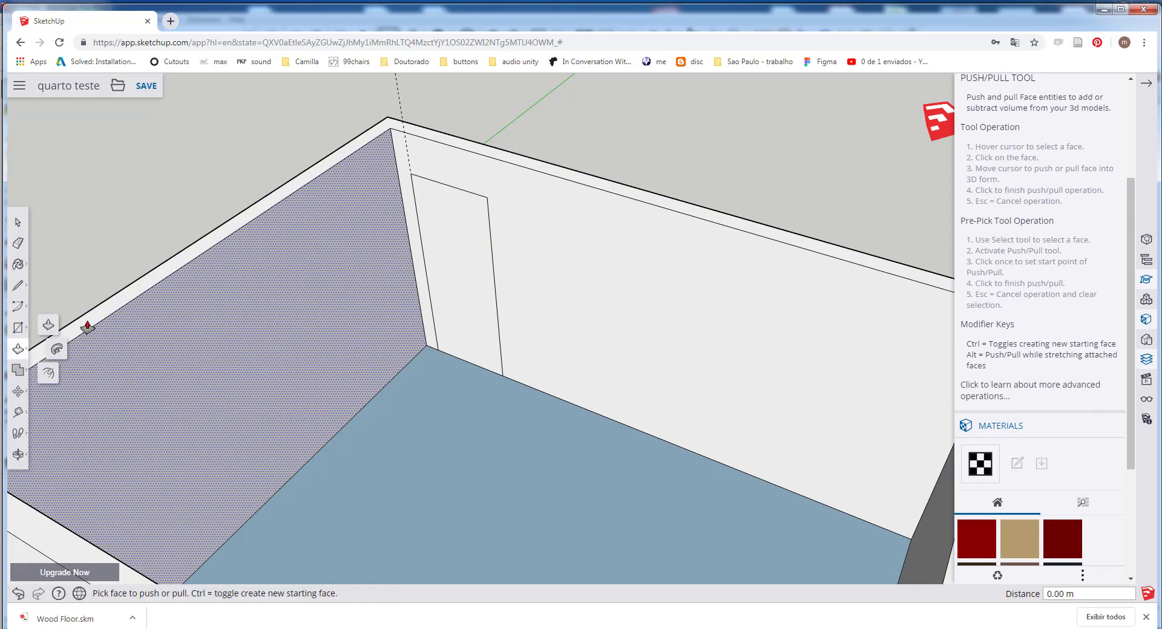
pyautogui.click(433, 251)
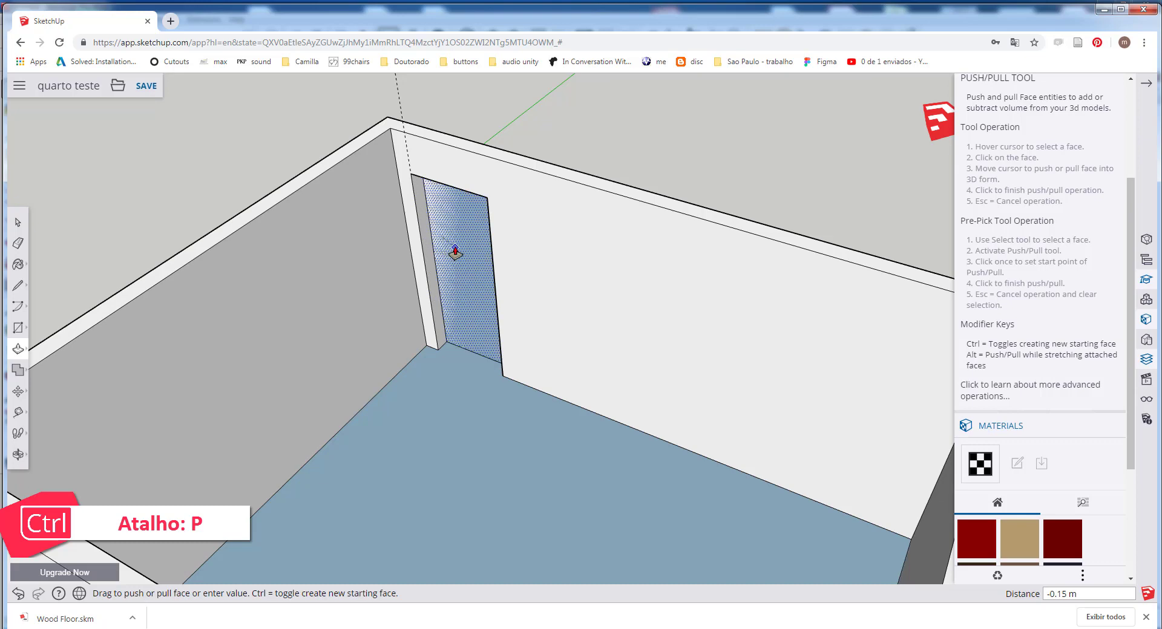
pyautogui.click(455, 251)
# Step: Place a vertical guide on the inner wall opposite the door, 1 m from the corner farthest from the green axis
pyautogui.scroll(-6, 553, 259)
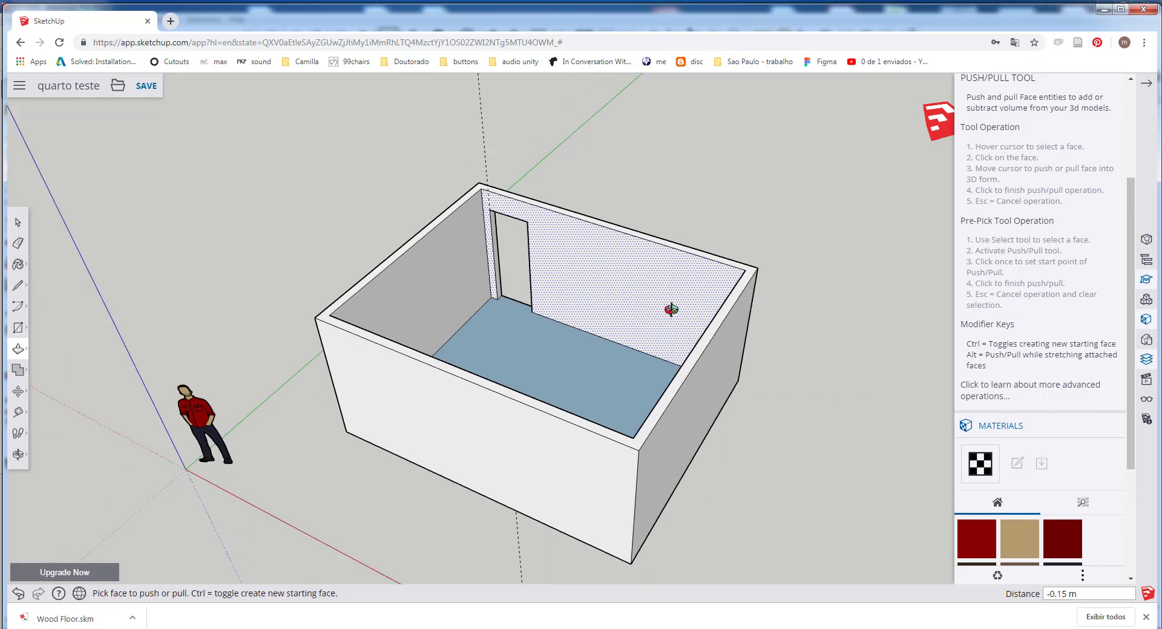
pyautogui.moveTo(666, 315); pyautogui.dragTo(151, 269, button='middle')
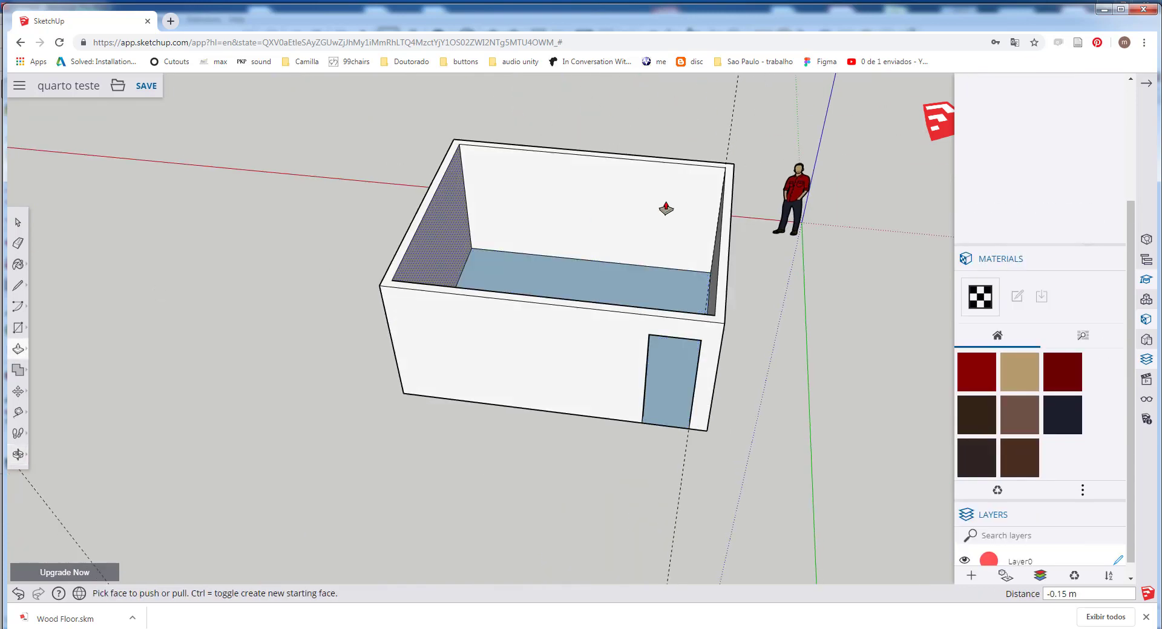
pyautogui.moveTo(664, 210); pyautogui.dragTo(578, 116, button='middle')
pyautogui.scroll(4, 583, 125)
pyautogui.scroll(1, 671, 185)
pyautogui.scroll(1, 672, 185)
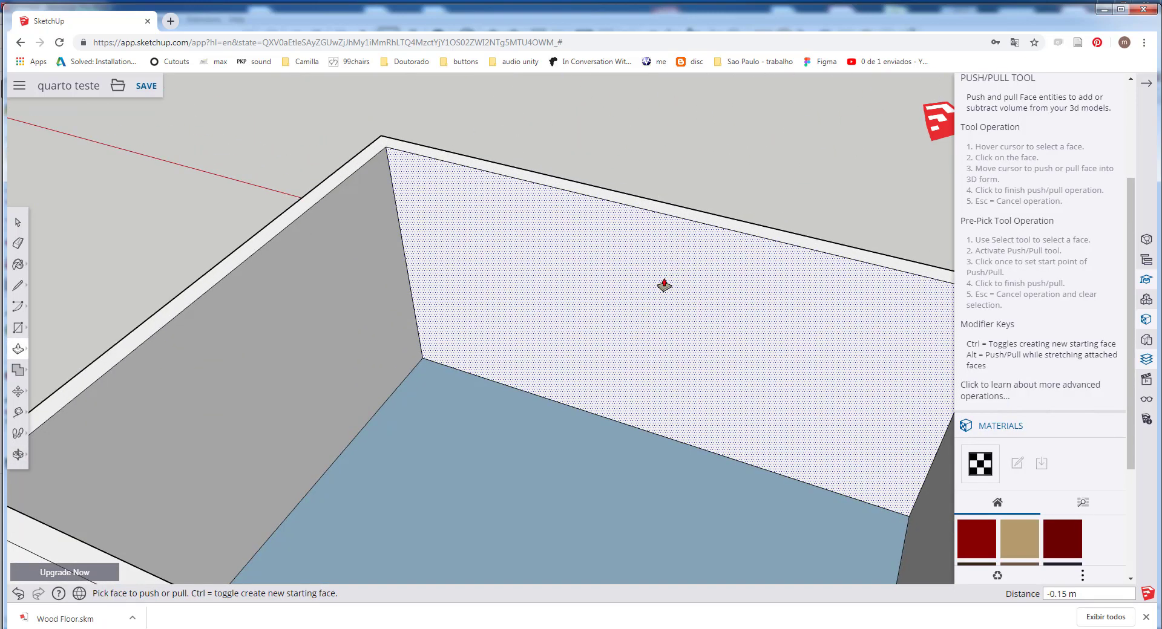
pyautogui.moveTo(664, 285); pyautogui.dragTo(587, 274, button='middle')
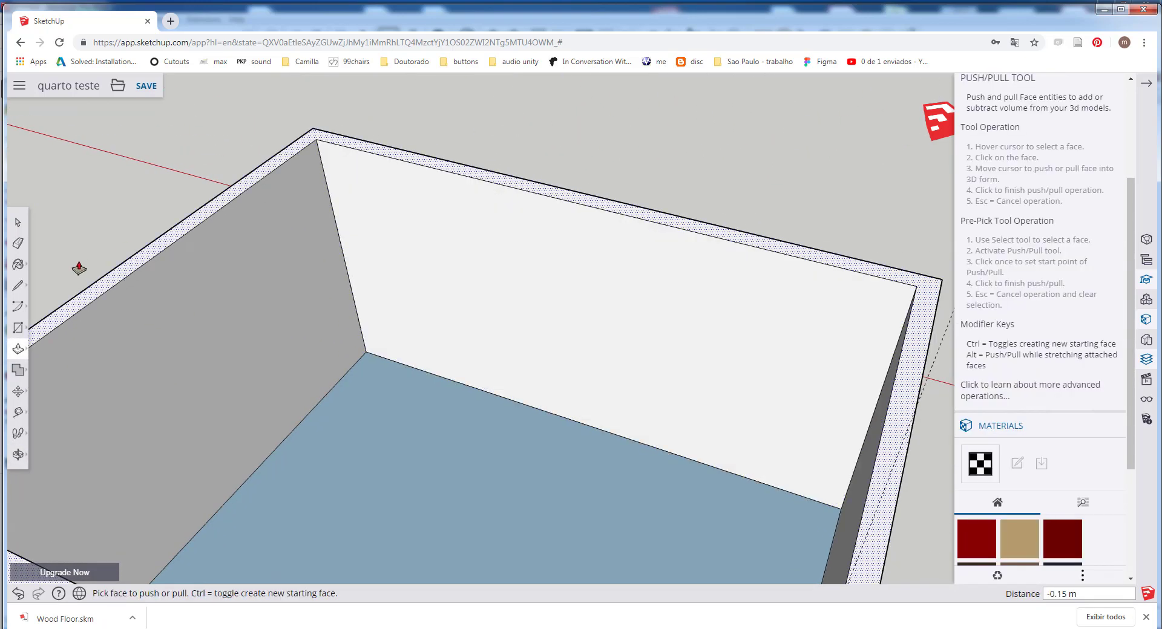
pyautogui.click(19, 412)
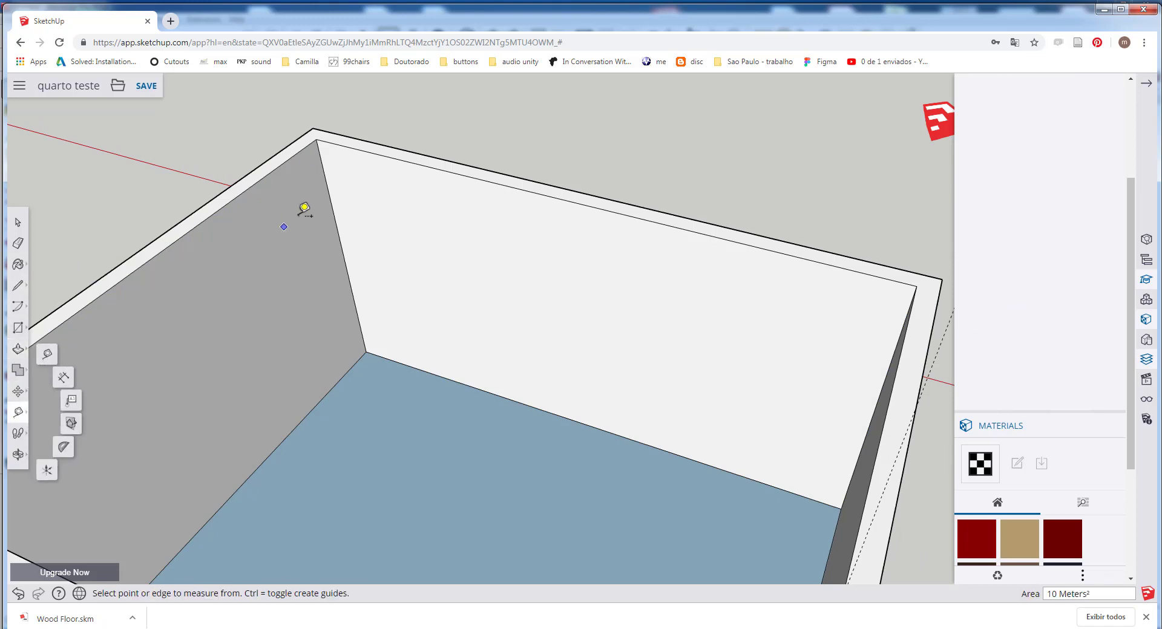
pyautogui.click(332, 208)
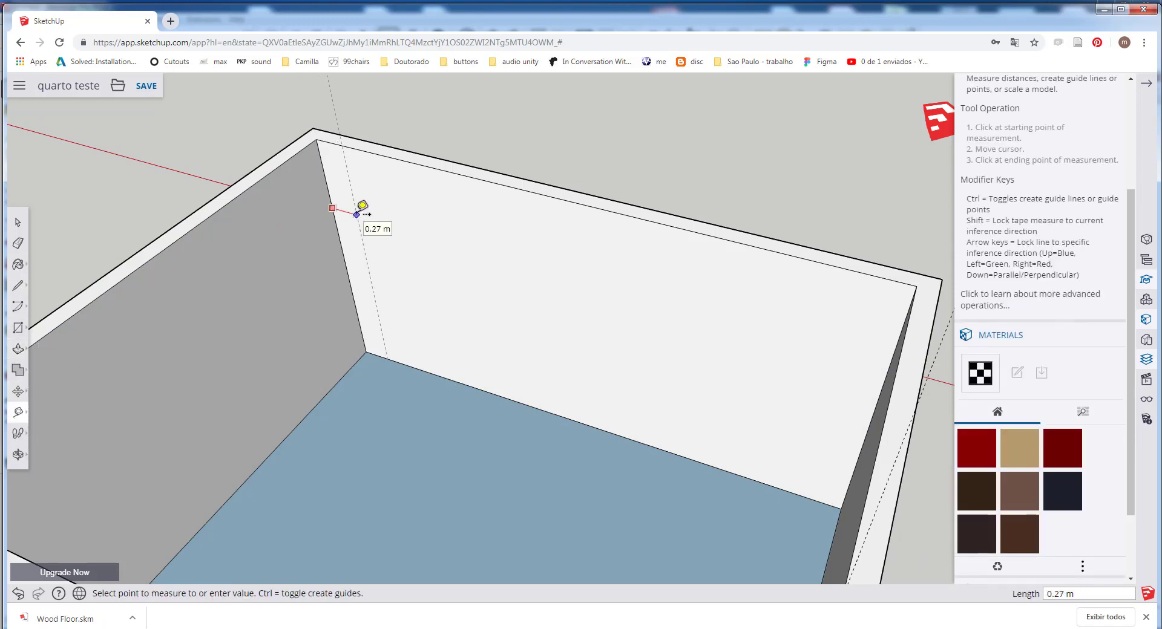
pyautogui.press('ctrl')
pyautogui.write('1')
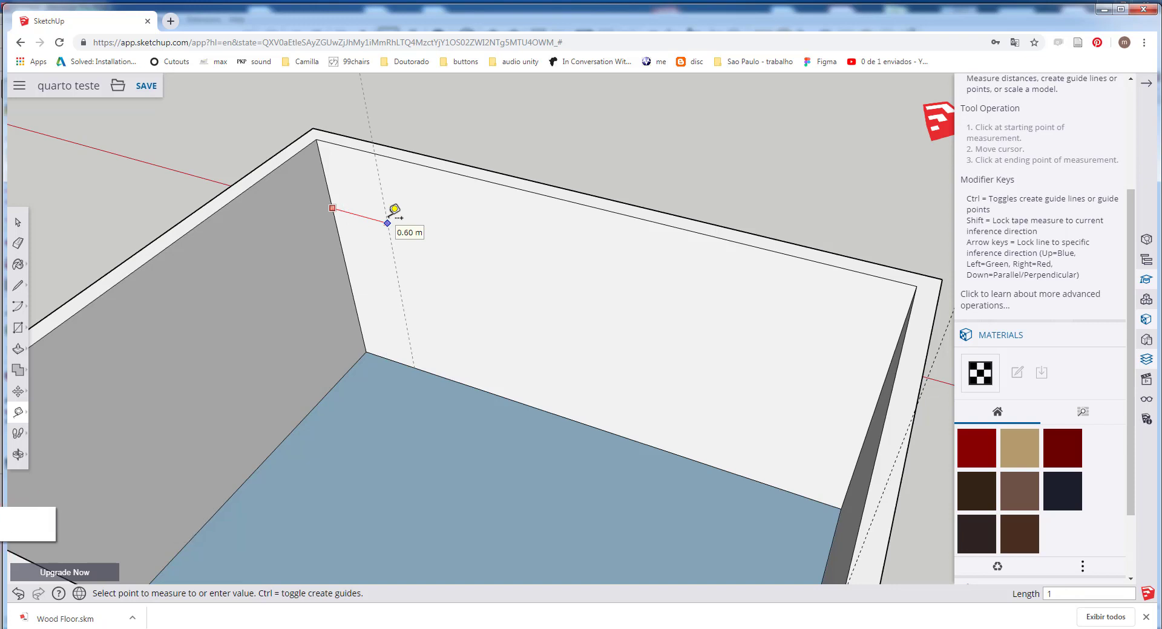
pyautogui.press('Return')
# Step: Place a second vertical guide on that wall, 1.5 m from the first, to mark the window's width
pyautogui.click(426, 237)
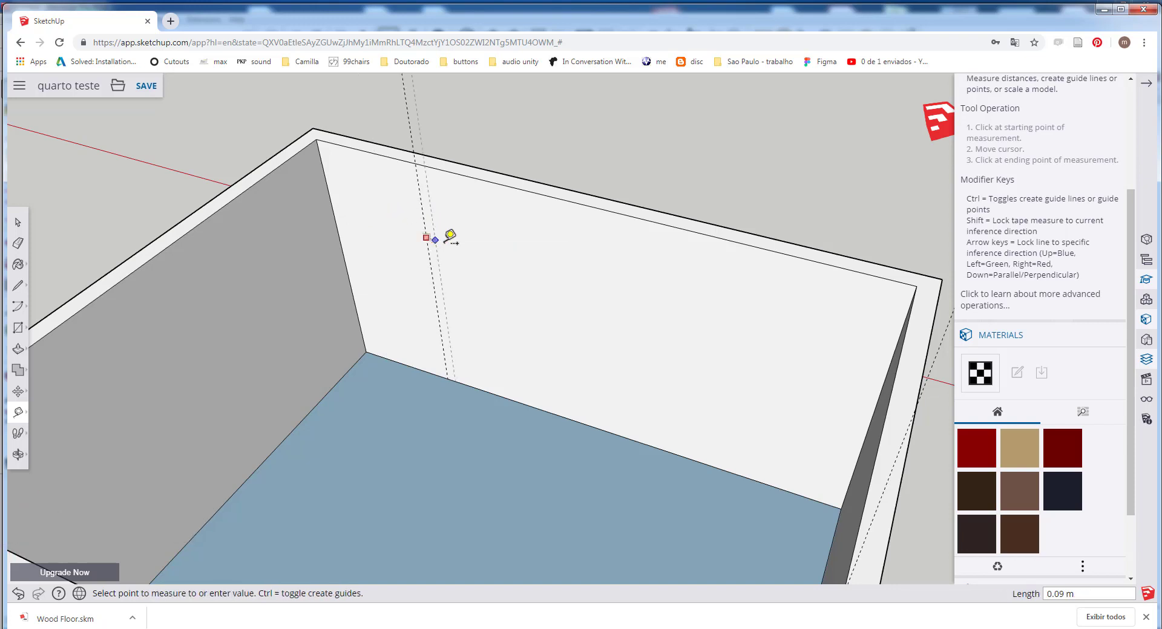
pyautogui.press('ctrl')
pyautogui.write('1.5')
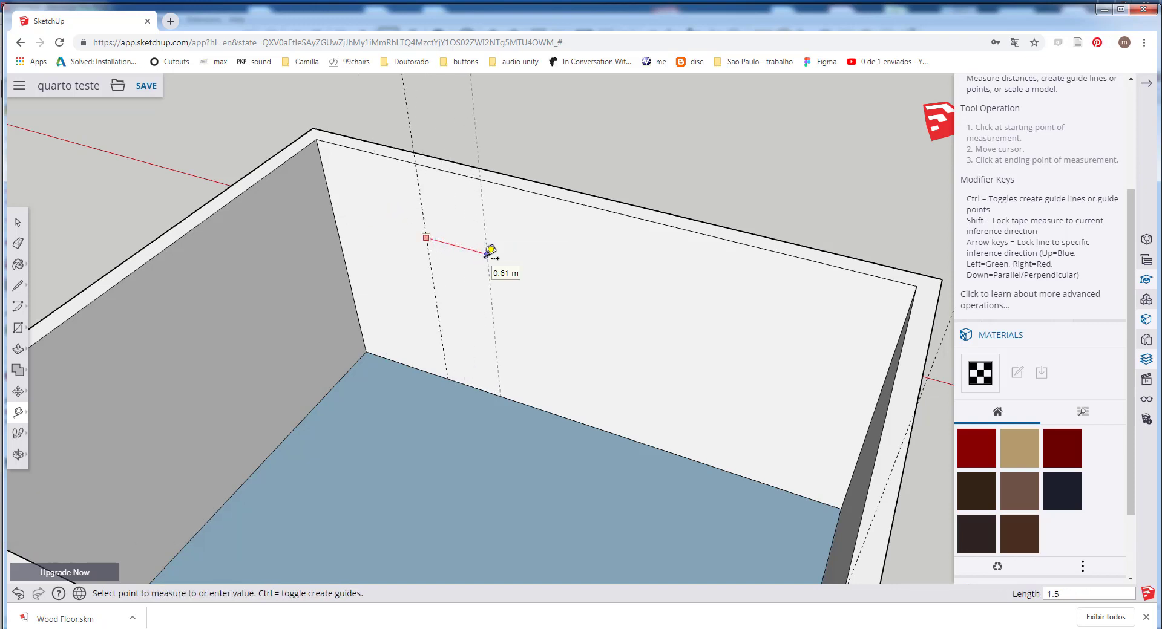
pyautogui.press('Return')
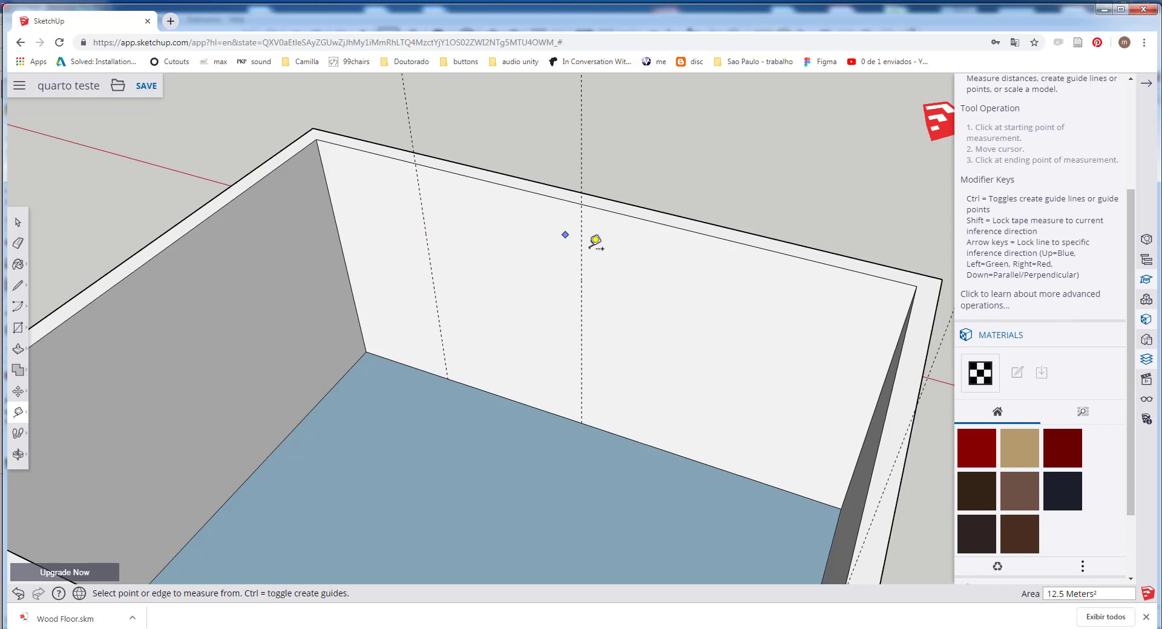
# Step: Place a horizontal guide on the wall opposite the door, 1 m above the floor, for the window sill
pyautogui.scroll(-3, 541, 314)
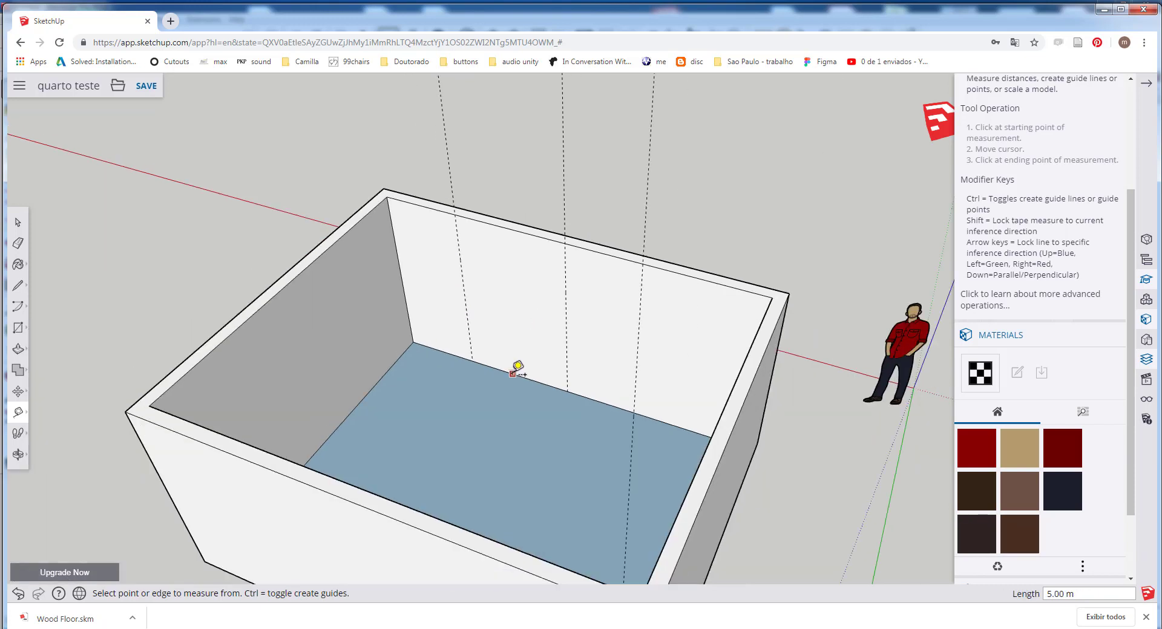
pyautogui.click(512, 374)
pyautogui.press('ctrl')
pyautogui.write('1')
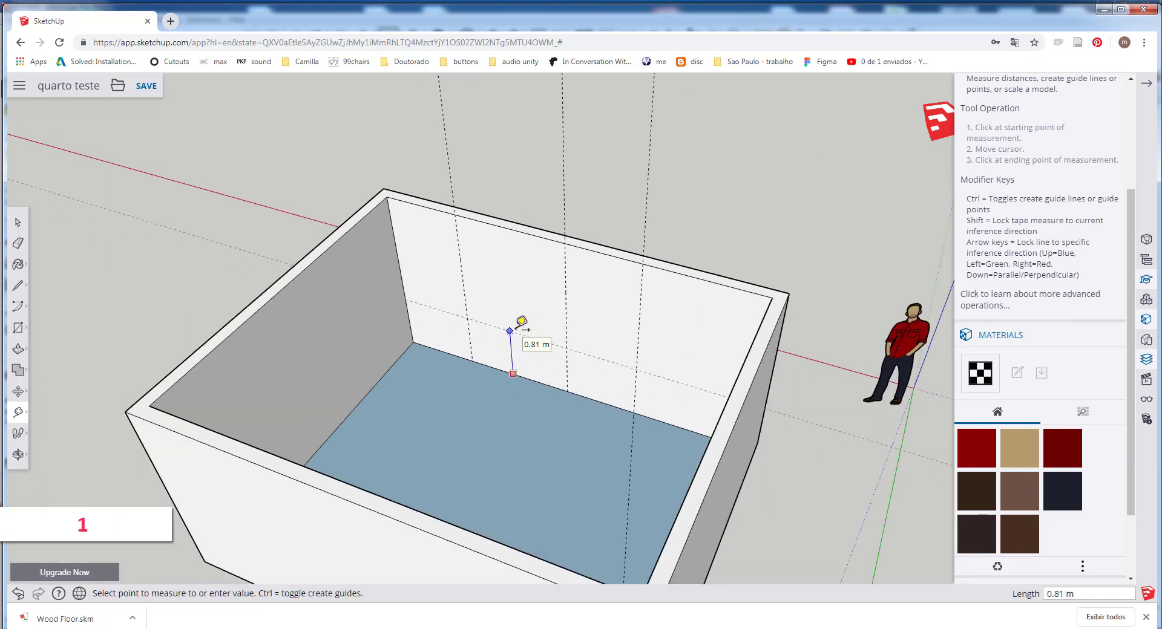
pyautogui.press('Return')
# Step: Place another horizontal guide 1.10 m above the sill guide to mark the window's top
pyautogui.moveTo(494, 323); pyautogui.dragTo(411, 235, button='middle')
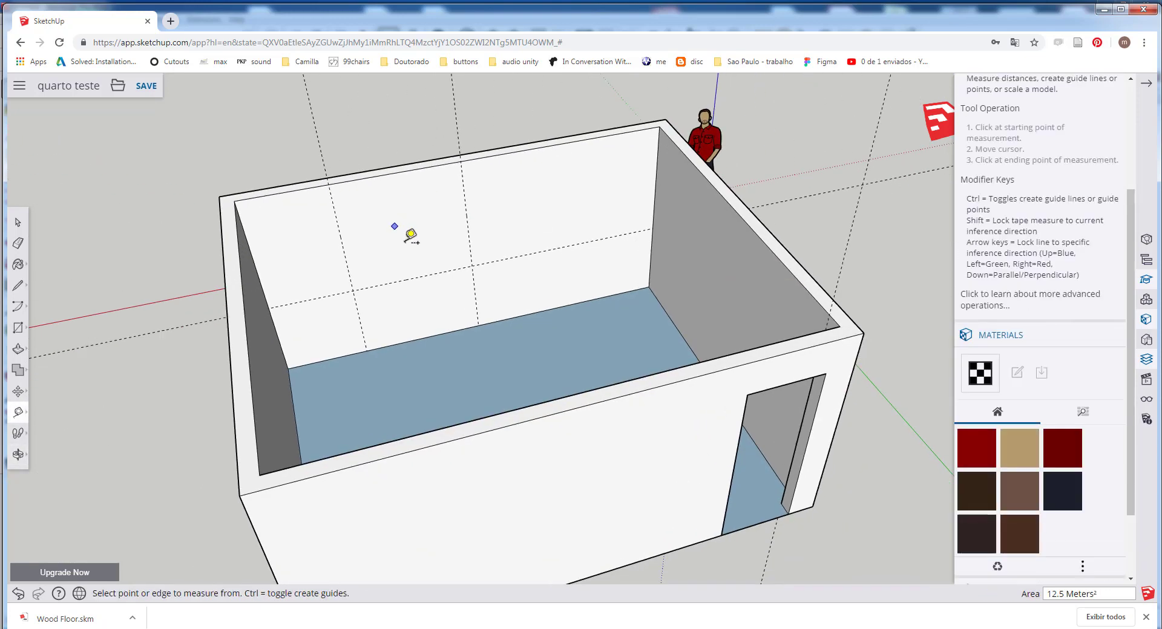
pyautogui.click(415, 276)
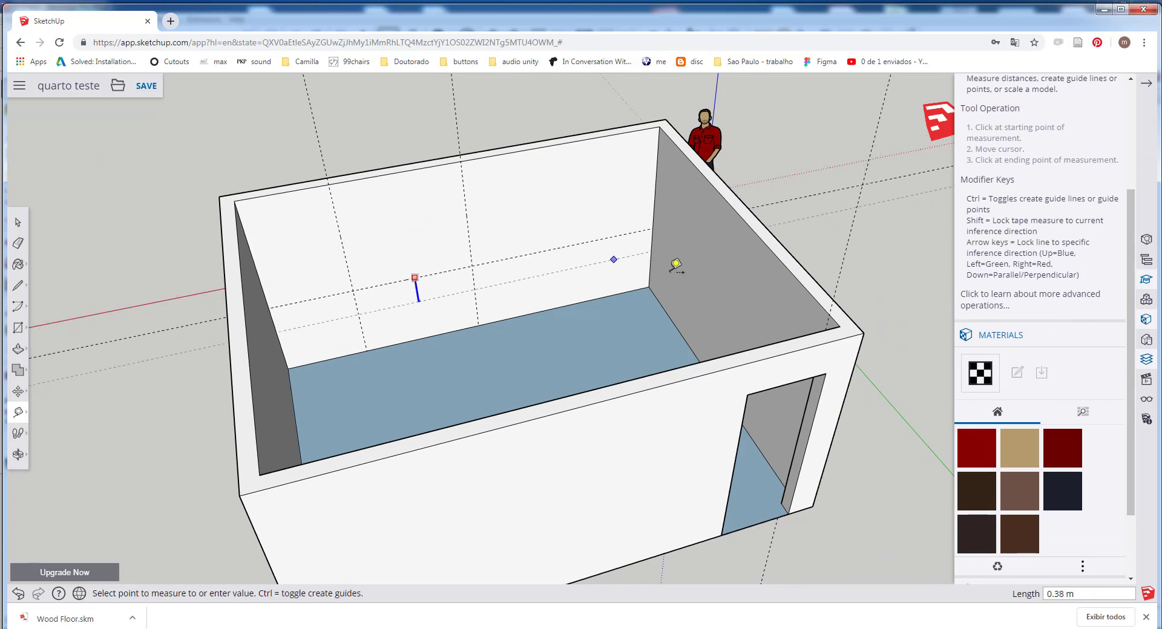
pyautogui.press('Escape')
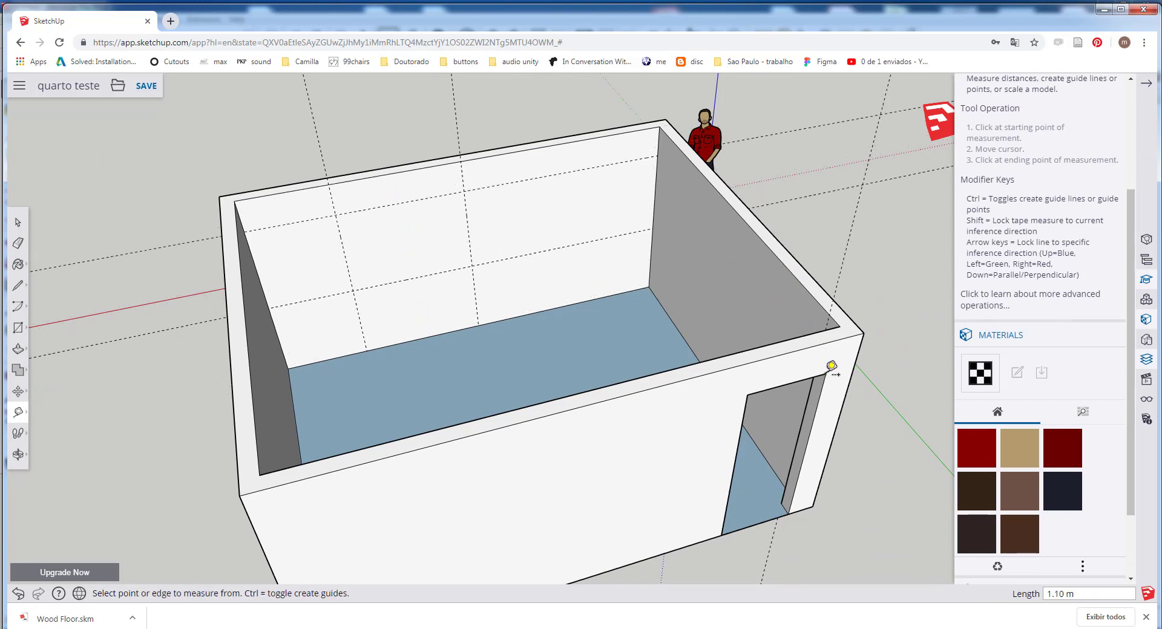
# Step: Draw the 1.50 by 1.10 m window rectangle between the guide intersections on the wall
pyautogui.moveTo(498, 358); pyautogui.dragTo(619, 328, button='middle')
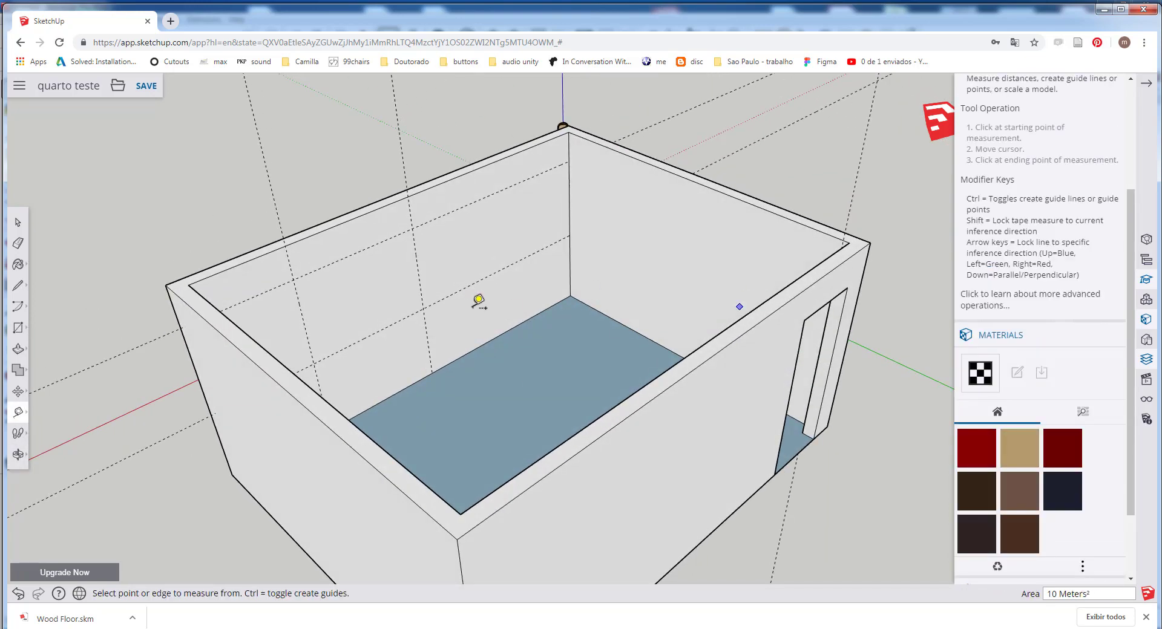
pyautogui.scroll(2, 358, 306)
pyautogui.click(18, 327)
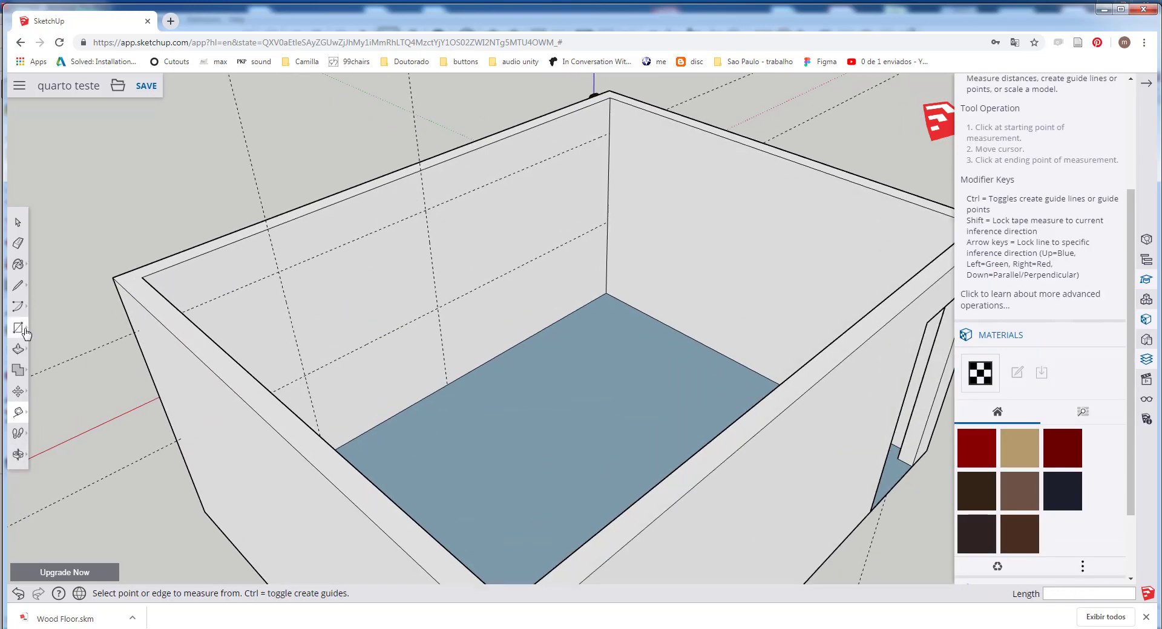
pyautogui.click(305, 376)
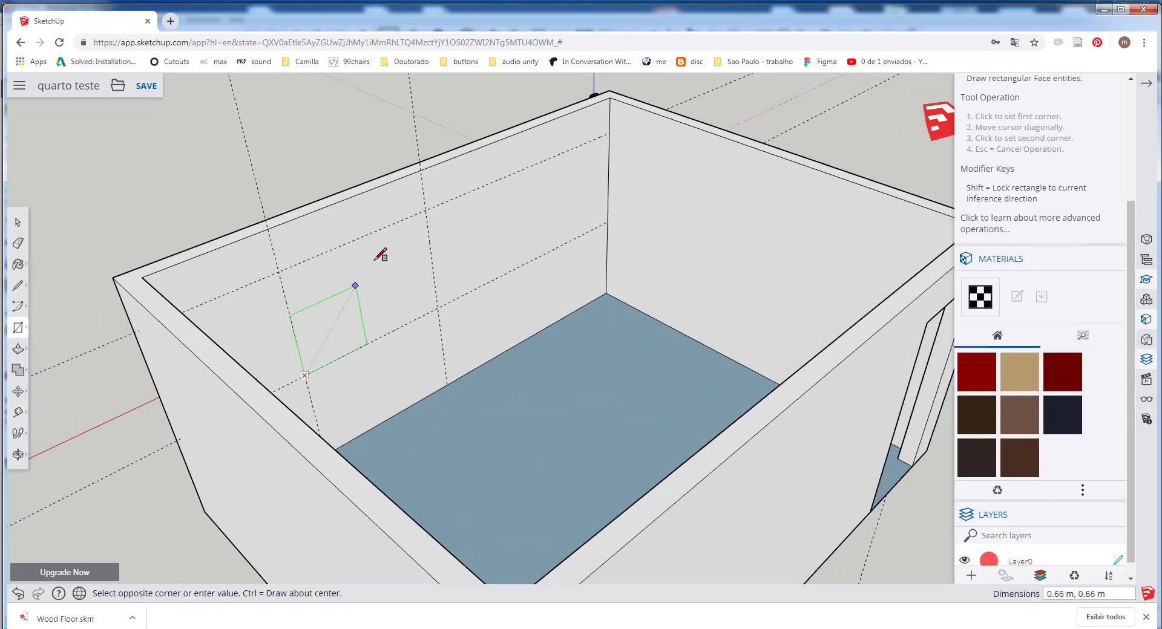
pyautogui.click(425, 210)
# Step: Push the window rectangle through the wall to open it, and remove all guides from the model
pyautogui.click(19, 348)
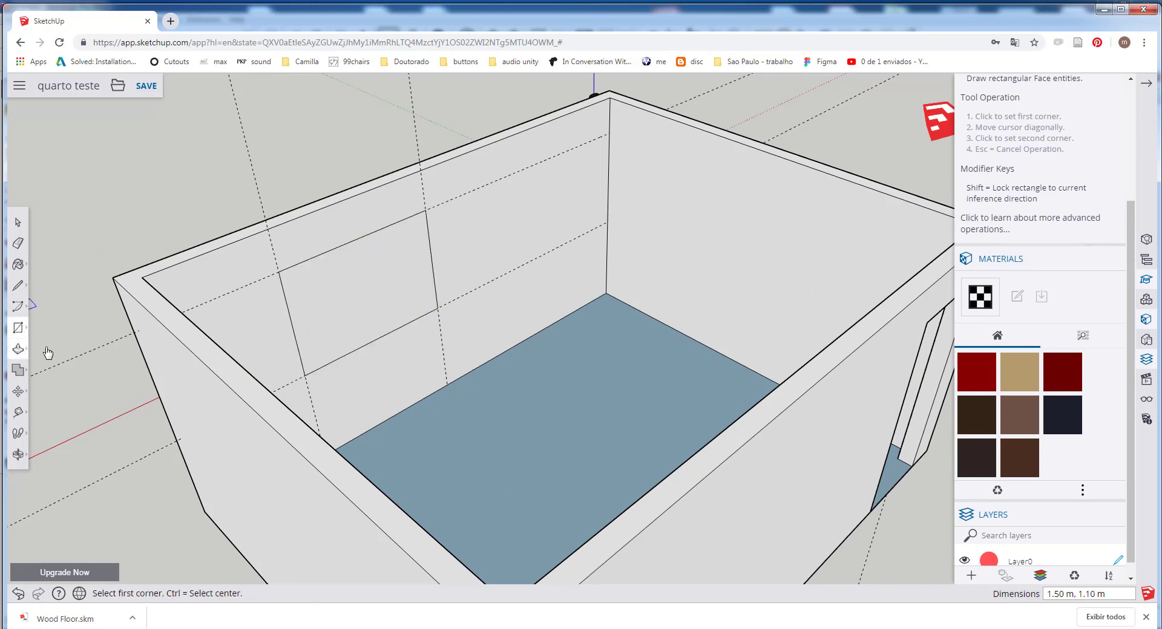
pyautogui.doubleClick(366, 302)
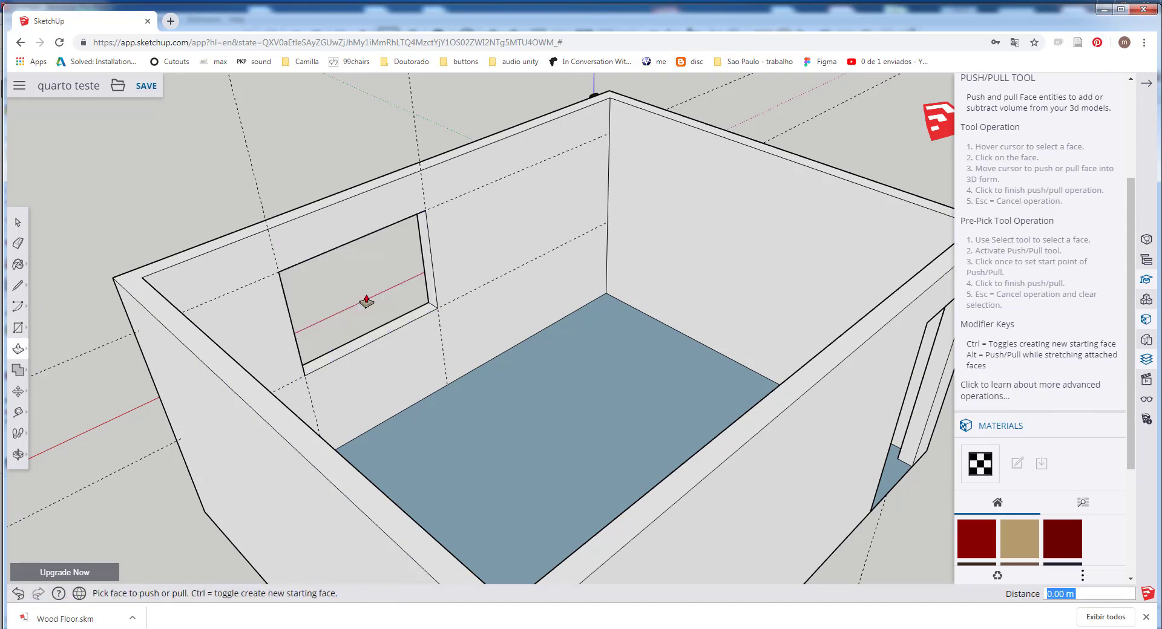
pyautogui.scroll(-5, 337, 307)
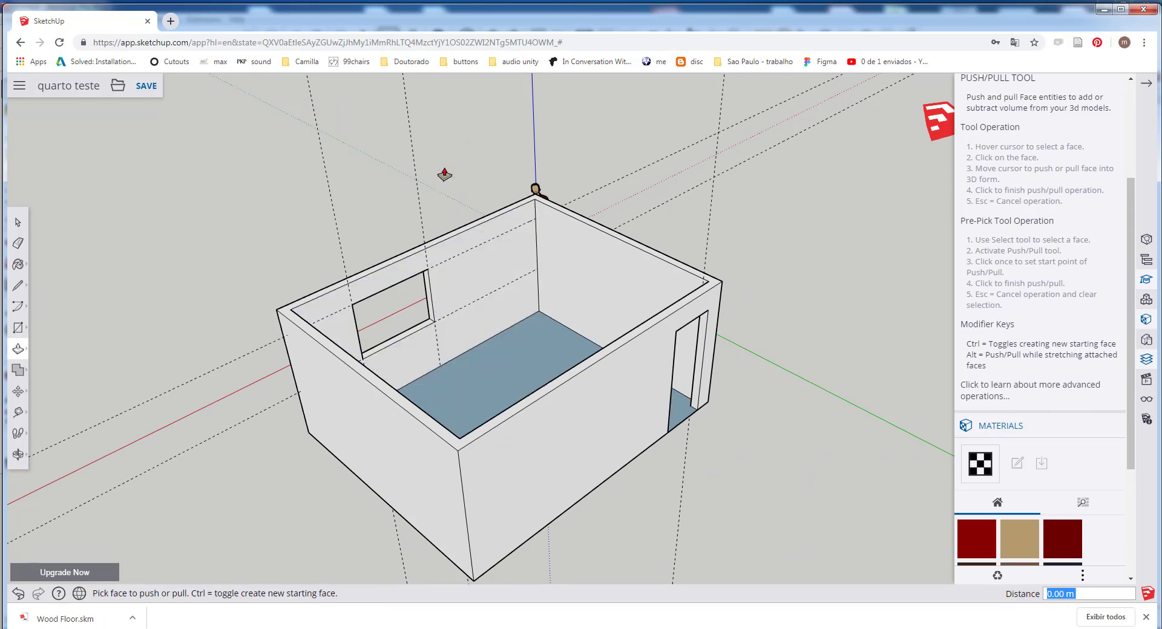
pyautogui.press('space')
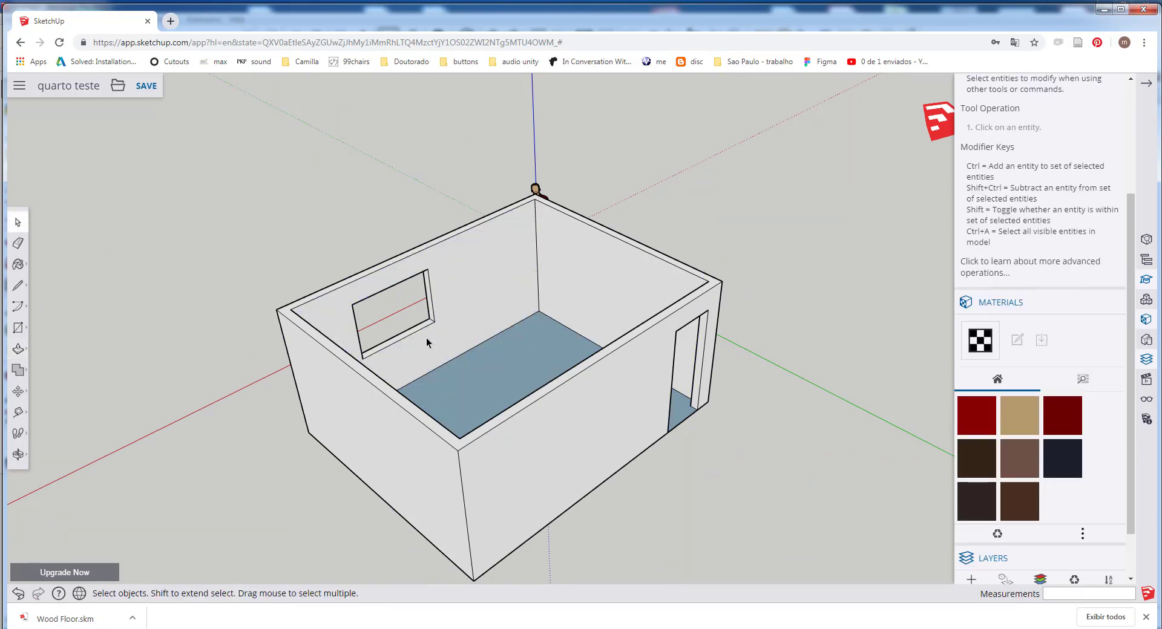
# Step: Make the blue floor face a group
pyautogui.moveTo(427, 342); pyautogui.dragTo(541, 406, button='middle')
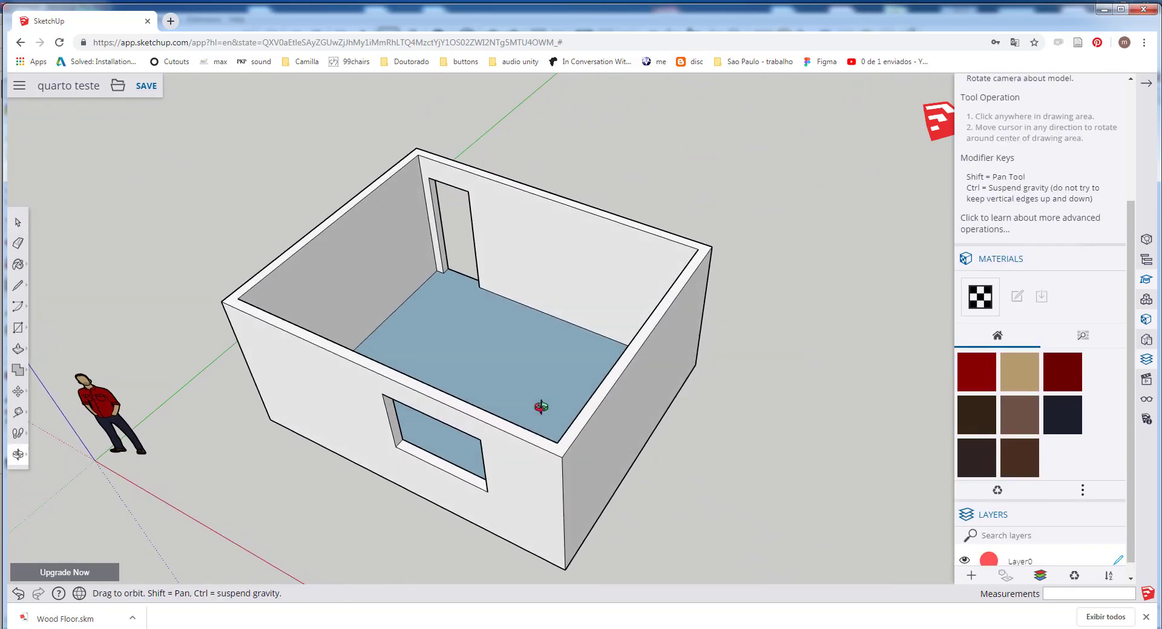
pyautogui.keyDown('shift'); pyautogui.moveTo(591, 267); pyautogui.dragTo(582, 255, button='middle'); pyautogui.keyUp('shift')
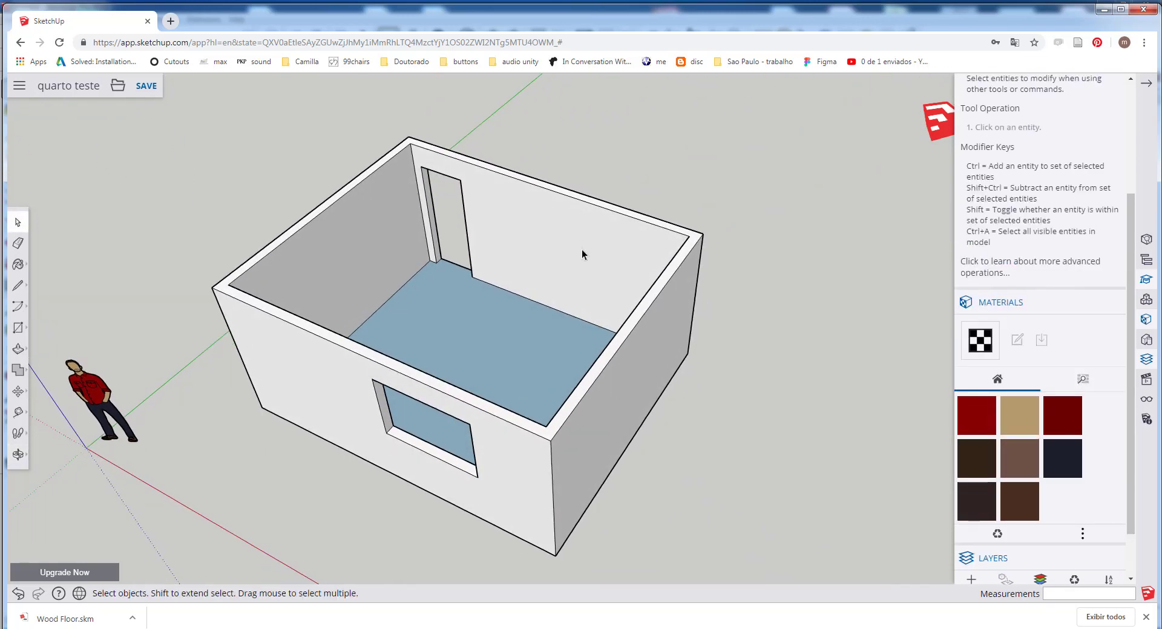
pyautogui.click(483, 341)
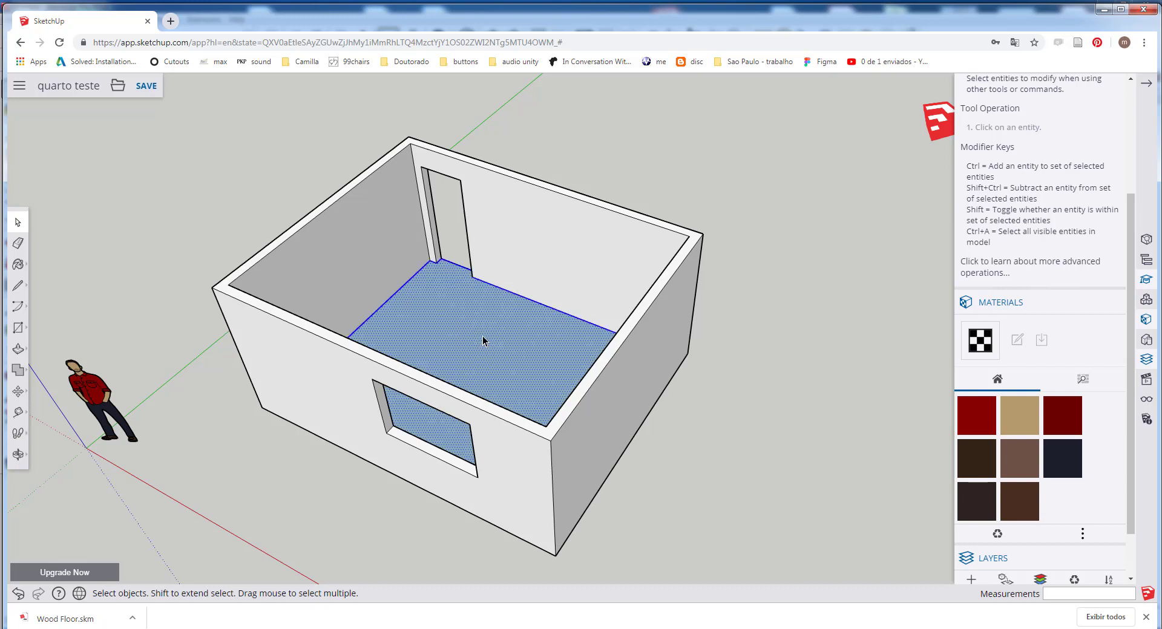
pyautogui.rightClick(483, 315)
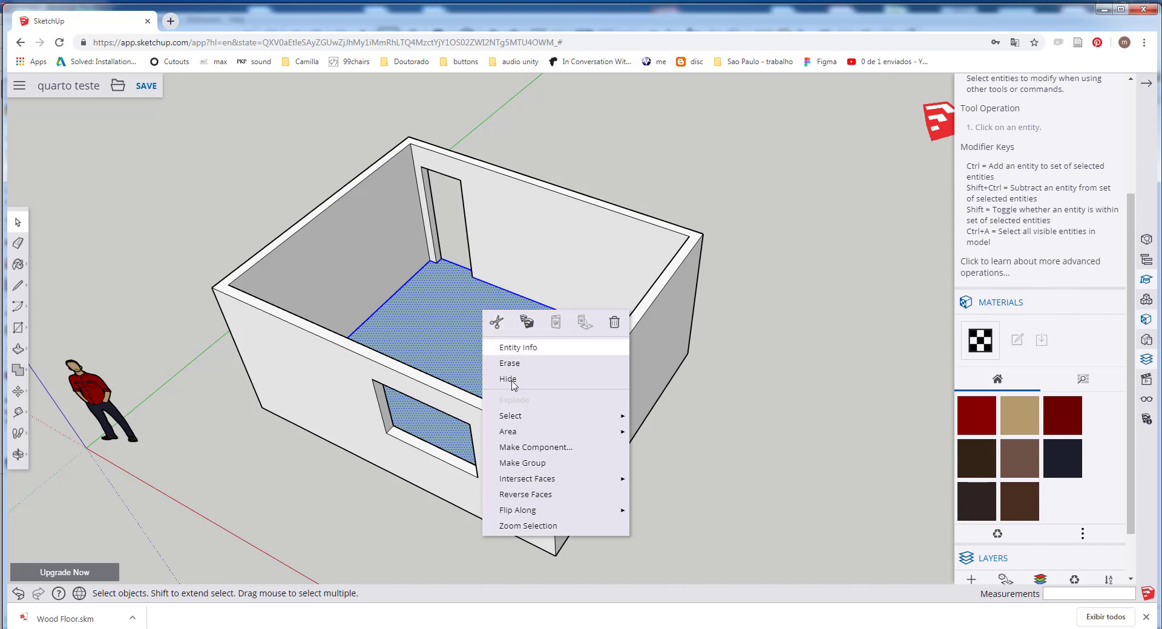
pyautogui.click(524, 464)
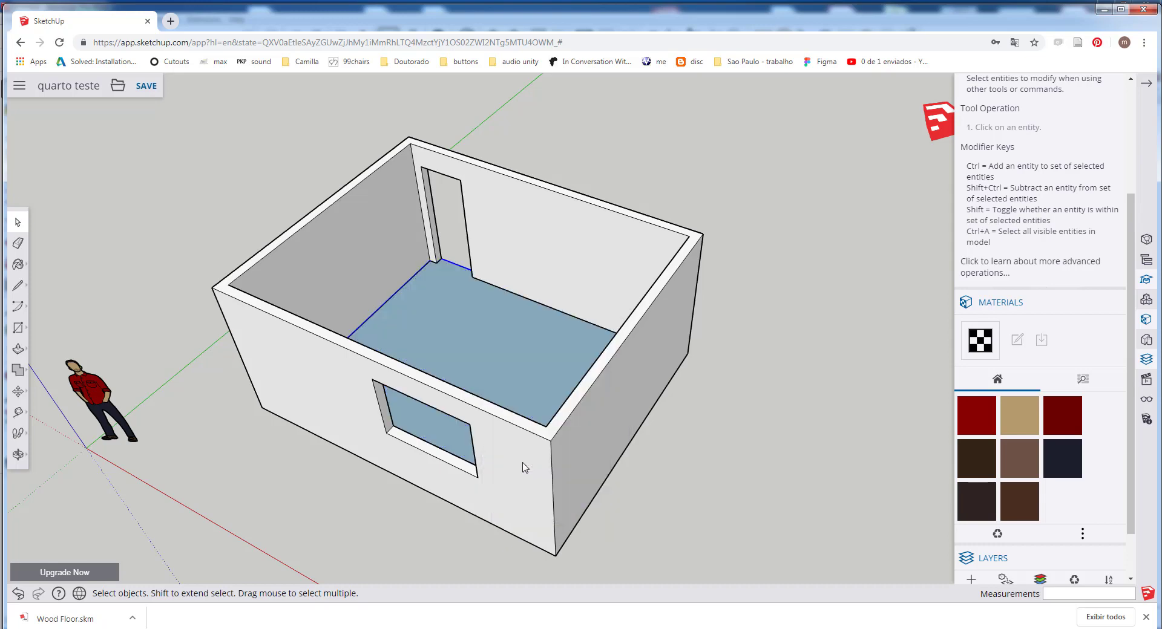
# Step: Select all the connected wall geometry and make it a separate group
pyautogui.tripleClick(496, 232)
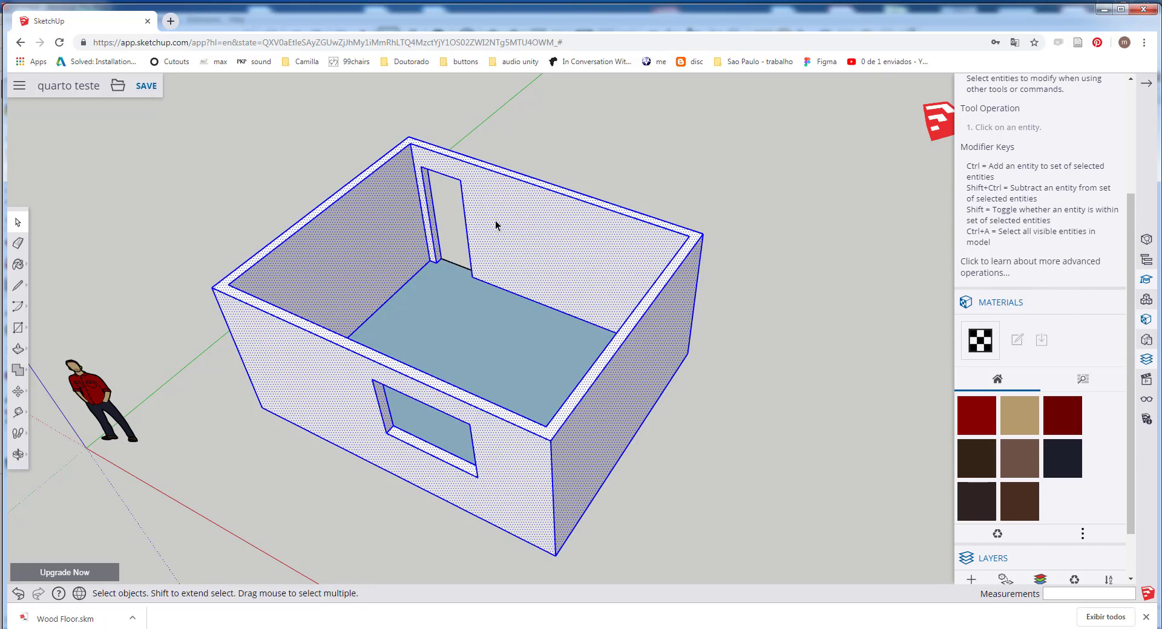
pyautogui.rightClick(496, 226)
pyautogui.click(535, 373)
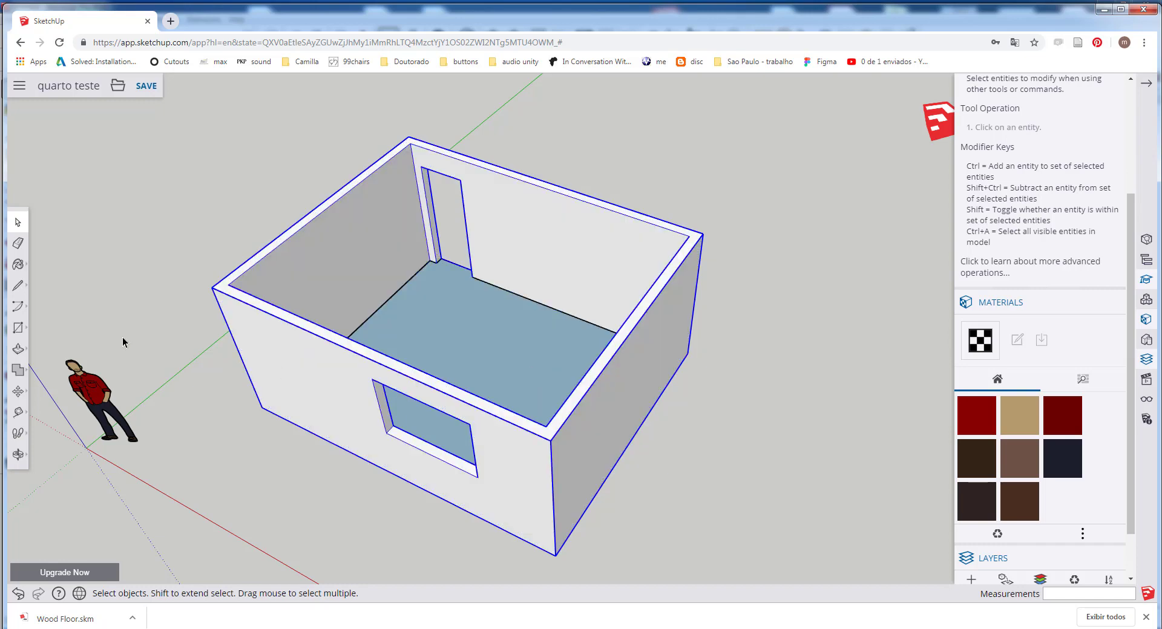
pyautogui.click(18, 391)
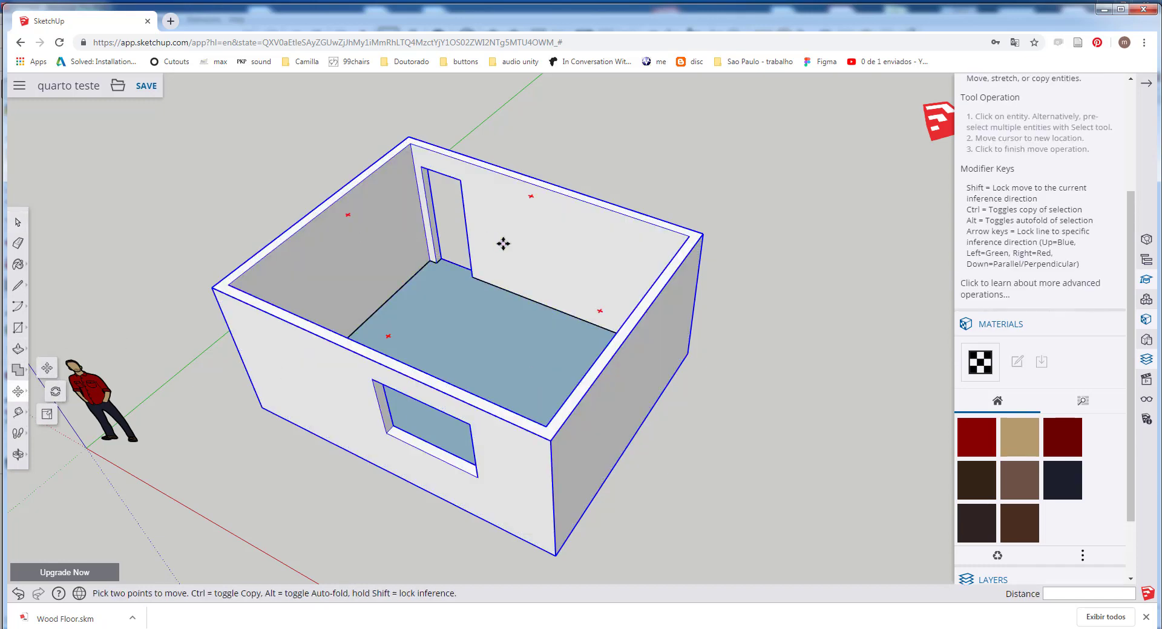
pyautogui.click(503, 244)
pyautogui.press('Escape')
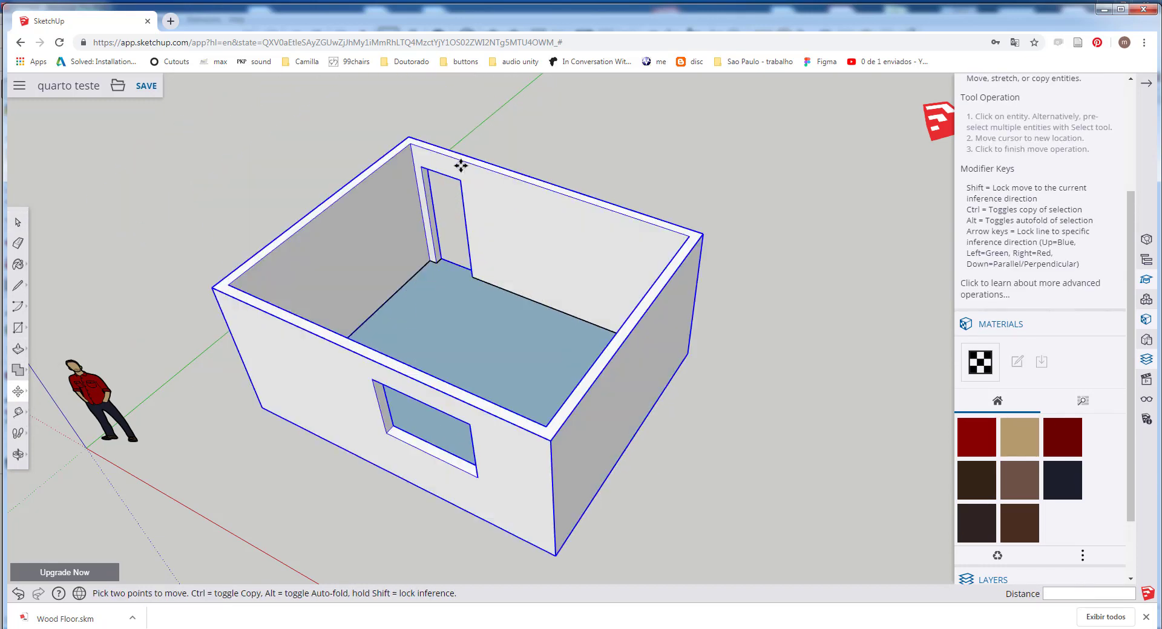
pyautogui.press('space')
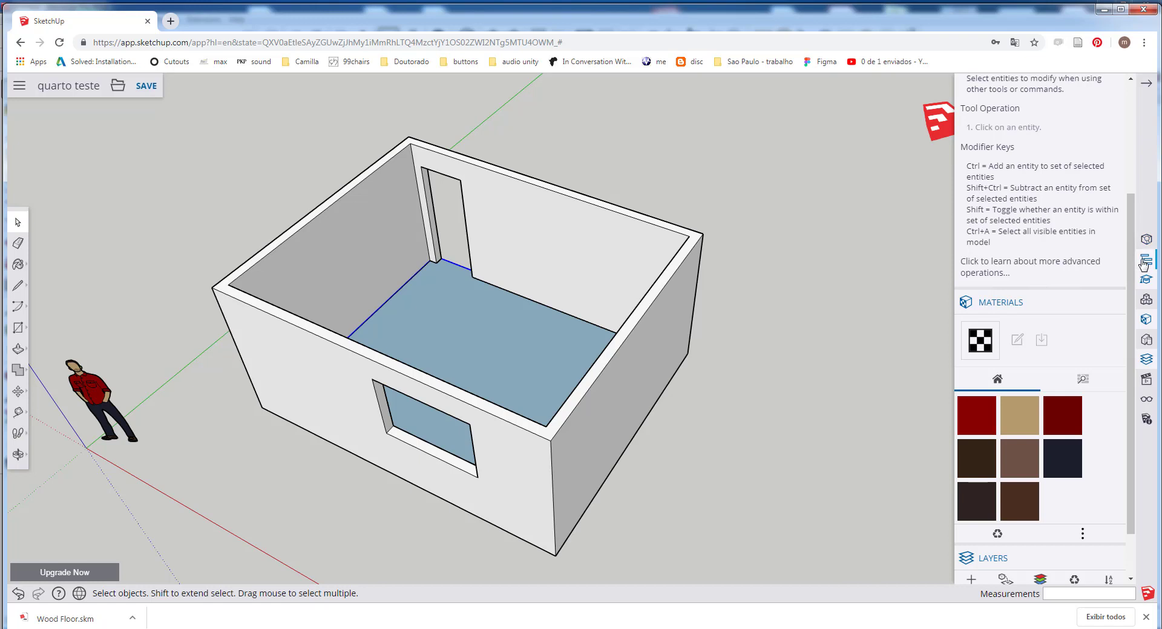
# Step: Close the materials and instructor sections so that only the layer list stays open
pyautogui.click(1147, 361)
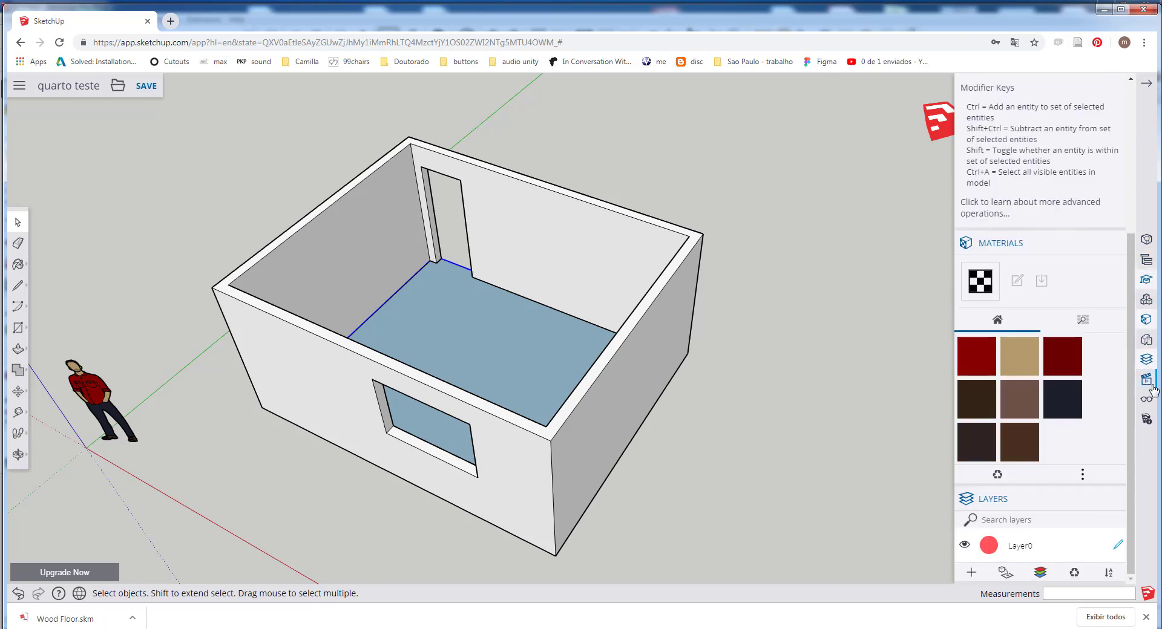
pyautogui.click(1146, 279)
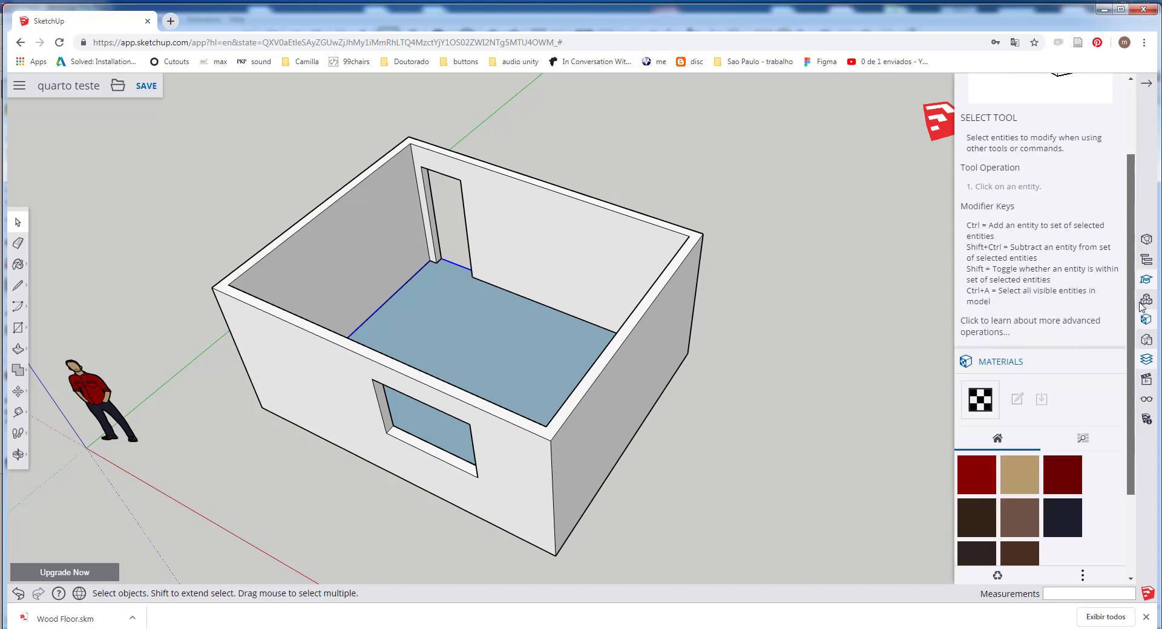
pyautogui.click(1115, 246)
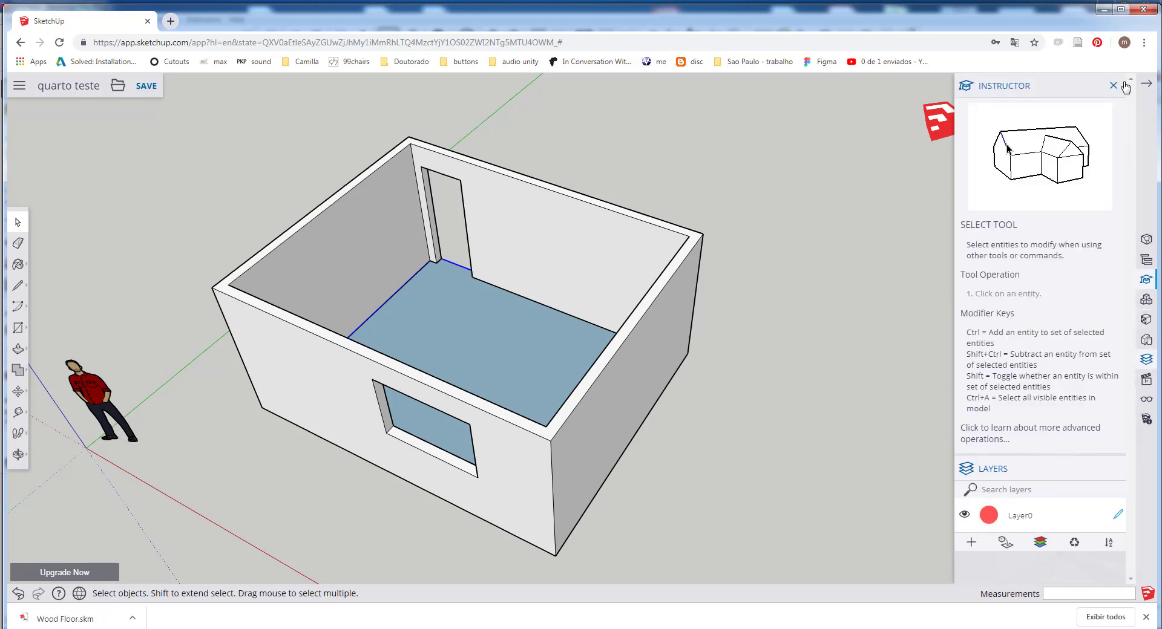
pyautogui.click(1113, 86)
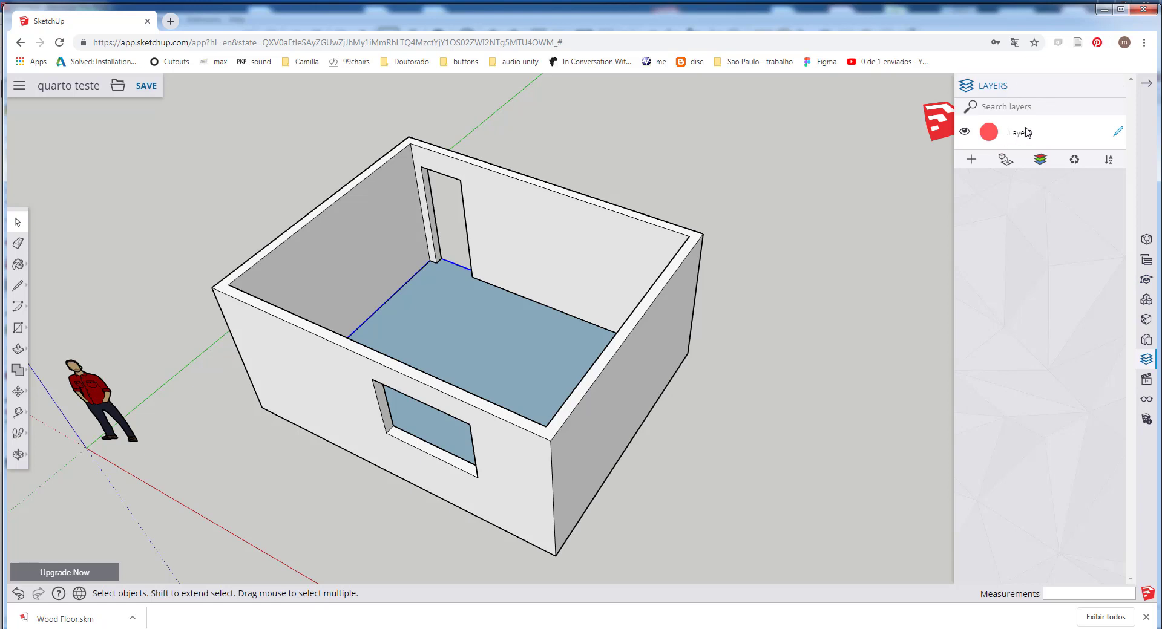
# Step: Add a new layer named Paredes
pyautogui.click(972, 160)
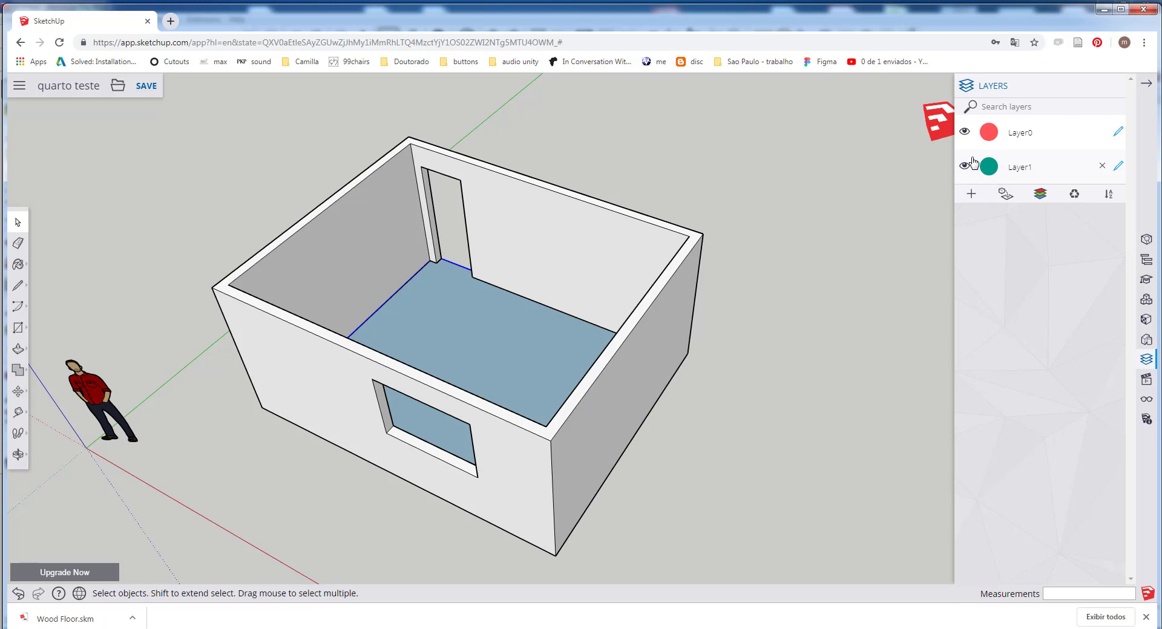
pyautogui.doubleClick(1015, 168)
pyautogui.write('Pa')
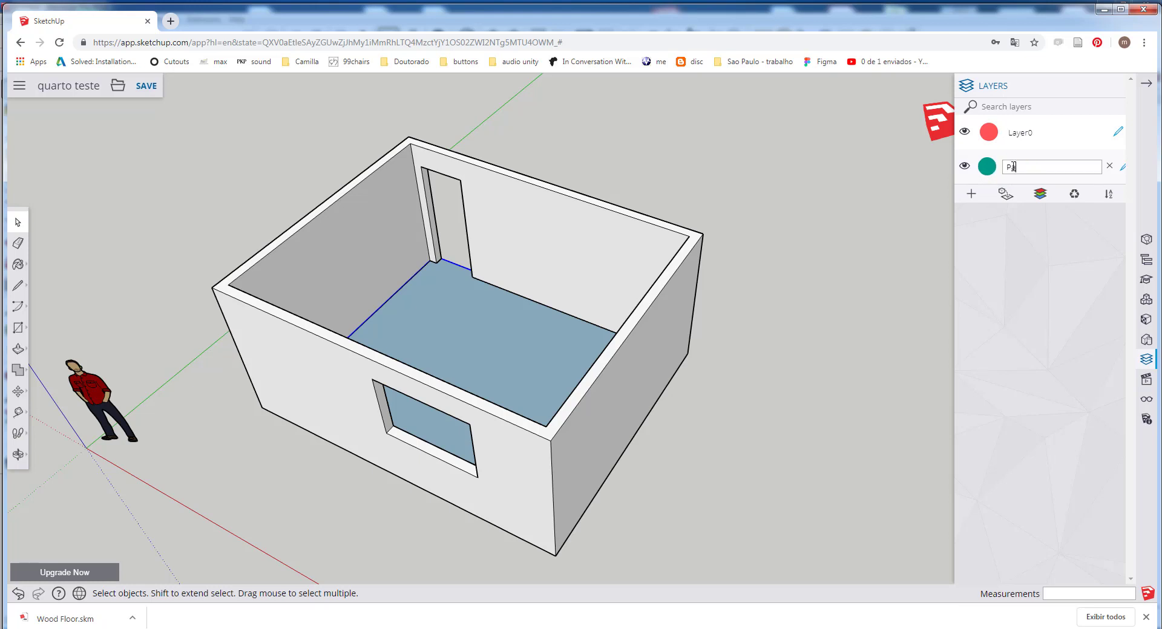
pyautogui.write('redes')
pyautogui.press('Return')
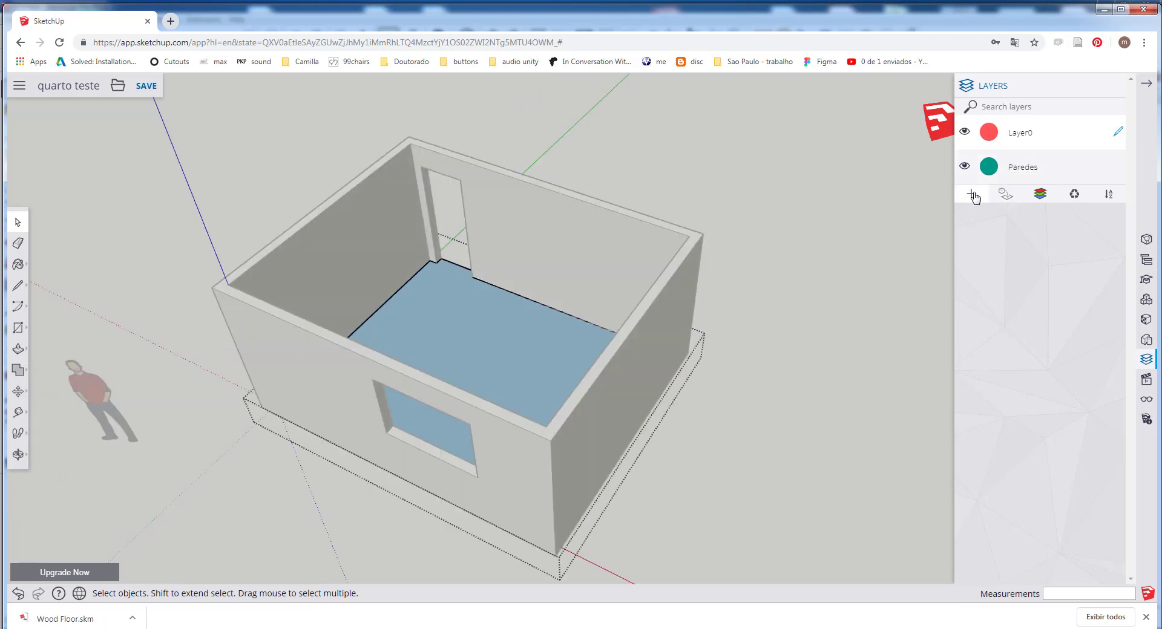
# Step: Add another layer named Piso
pyautogui.click(972, 195)
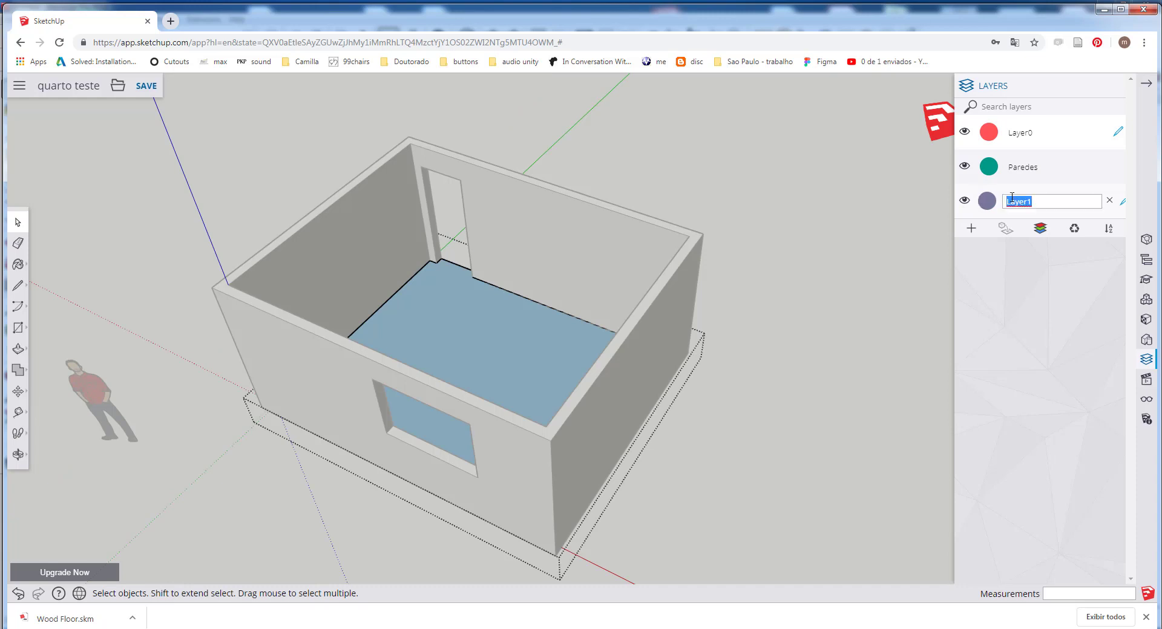
pyautogui.write('Piso')
pyautogui.press('Return')
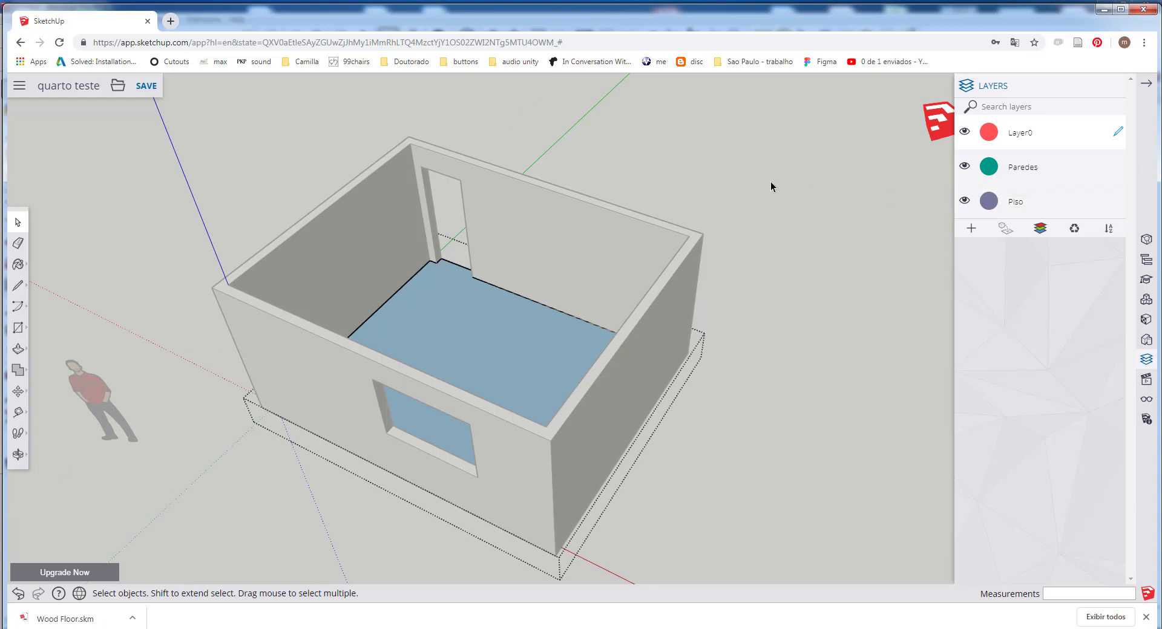
# Step: Assign the walls group to the Paredes layer, restore Layer0 as current, and check by hiding and showing Paredes
pyautogui.click(551, 270)
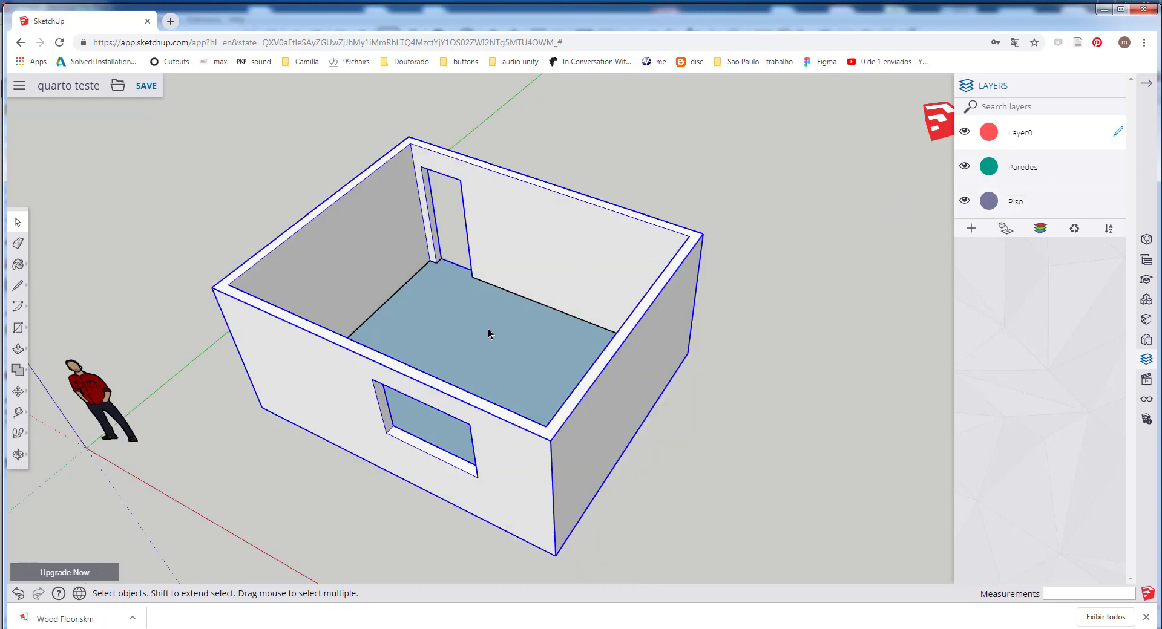
pyautogui.click(1146, 241)
pyautogui.click(1118, 165)
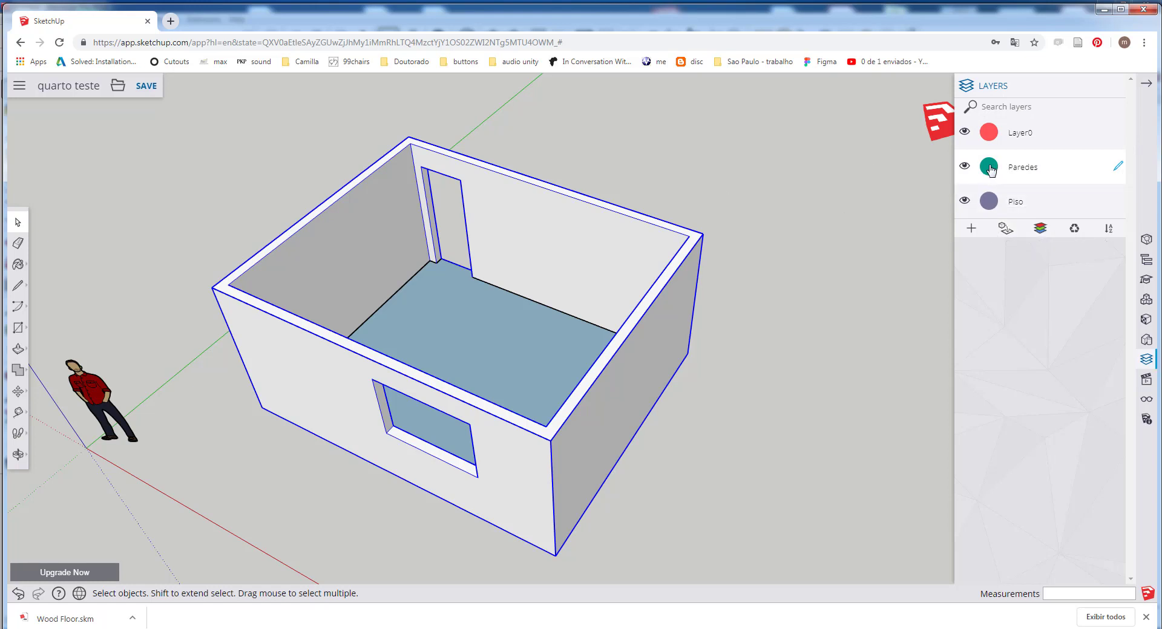
pyautogui.doubleClick(1027, 164)
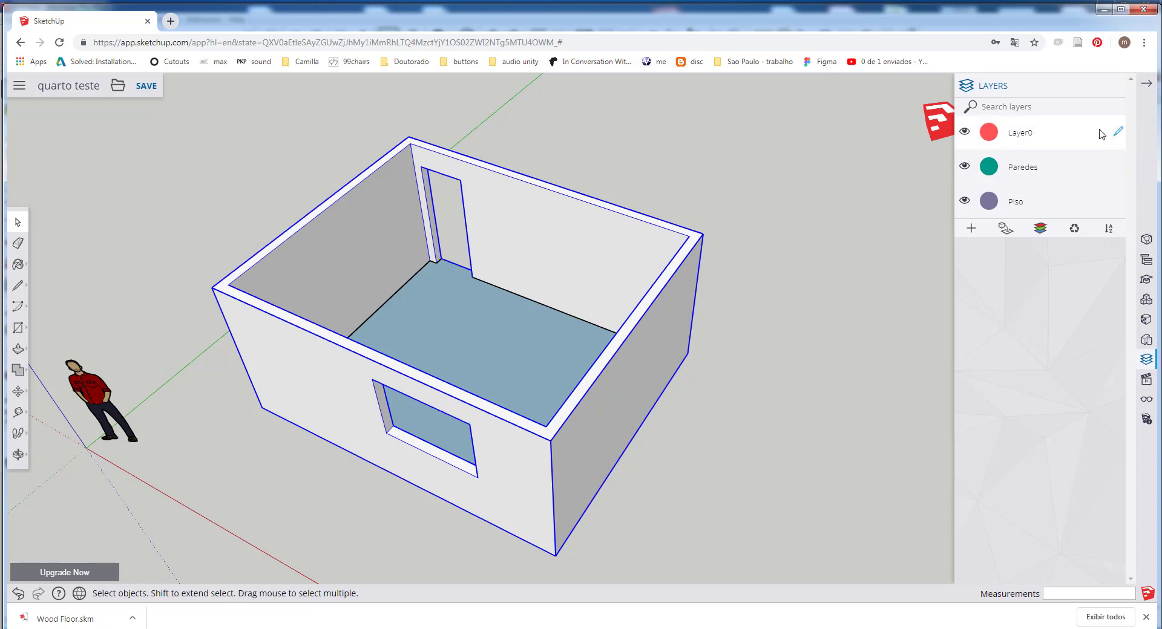
pyautogui.click(965, 167)
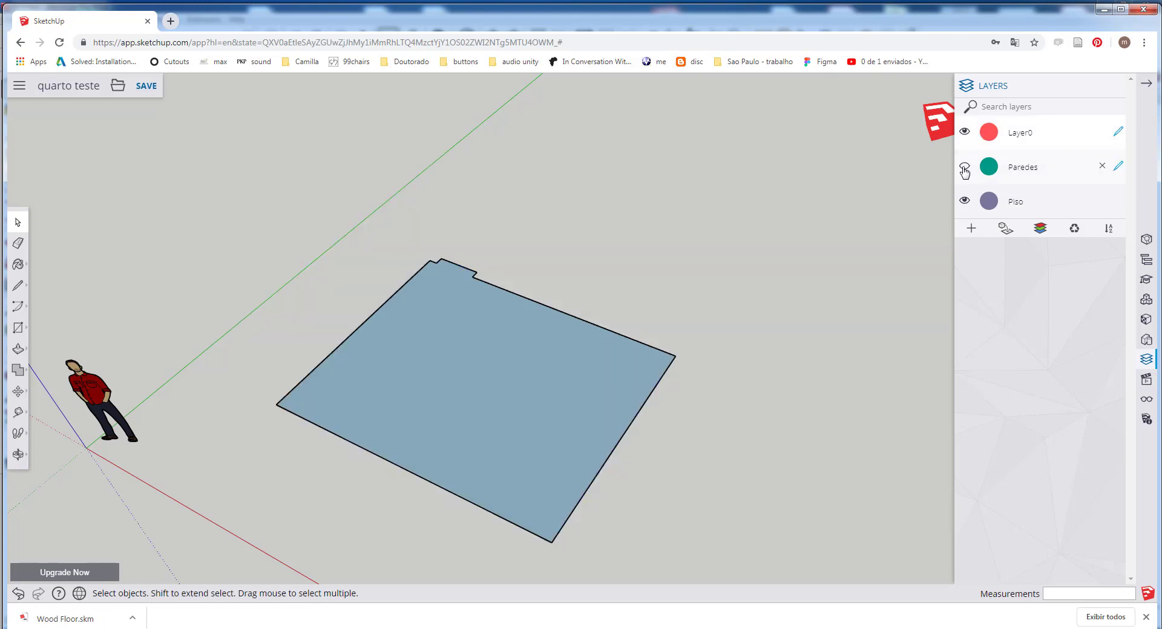
pyautogui.click(965, 168)
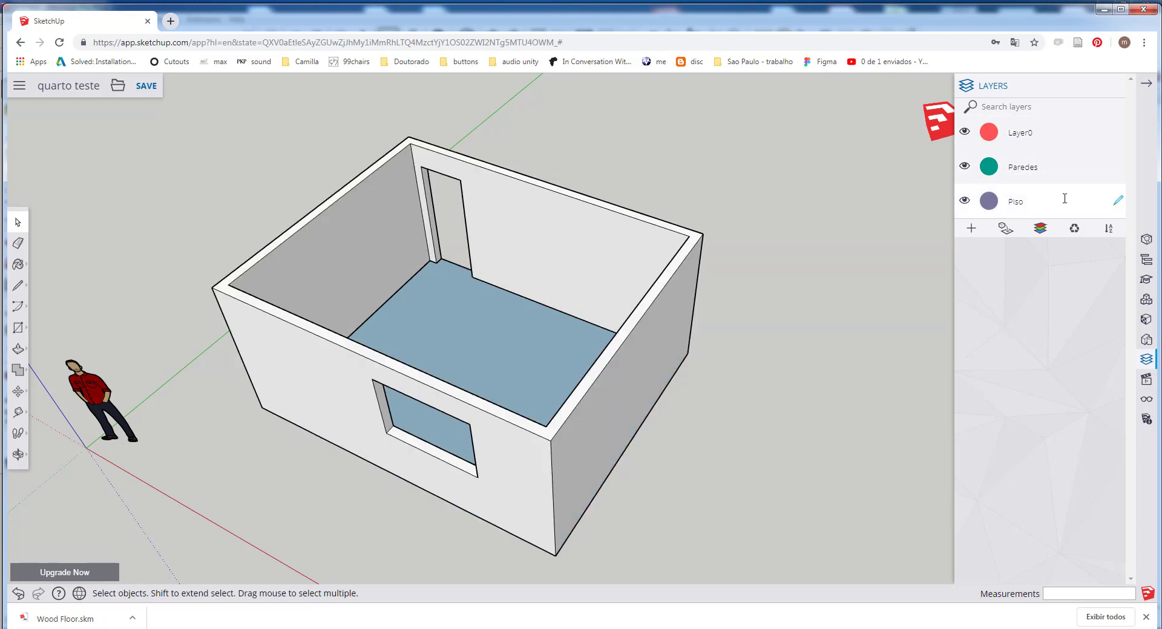
# Step: Assign the floor group to the Piso layer and make Layer0 the current layer again
pyautogui.doubleClick(1021, 202)
pyautogui.press('Return')
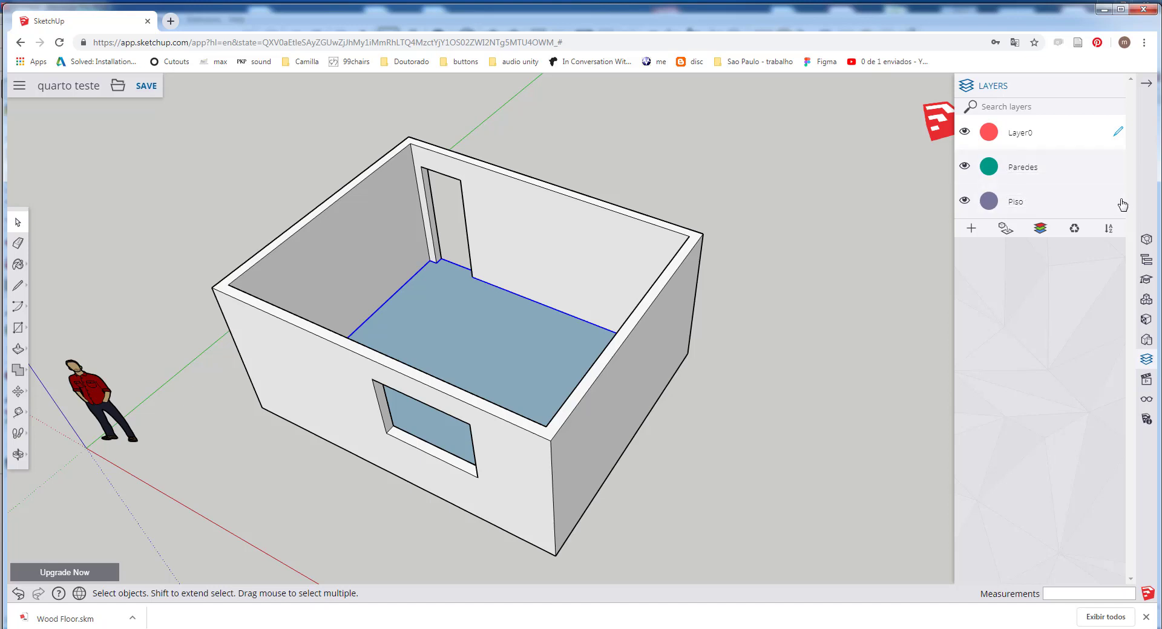
pyautogui.click(1118, 201)
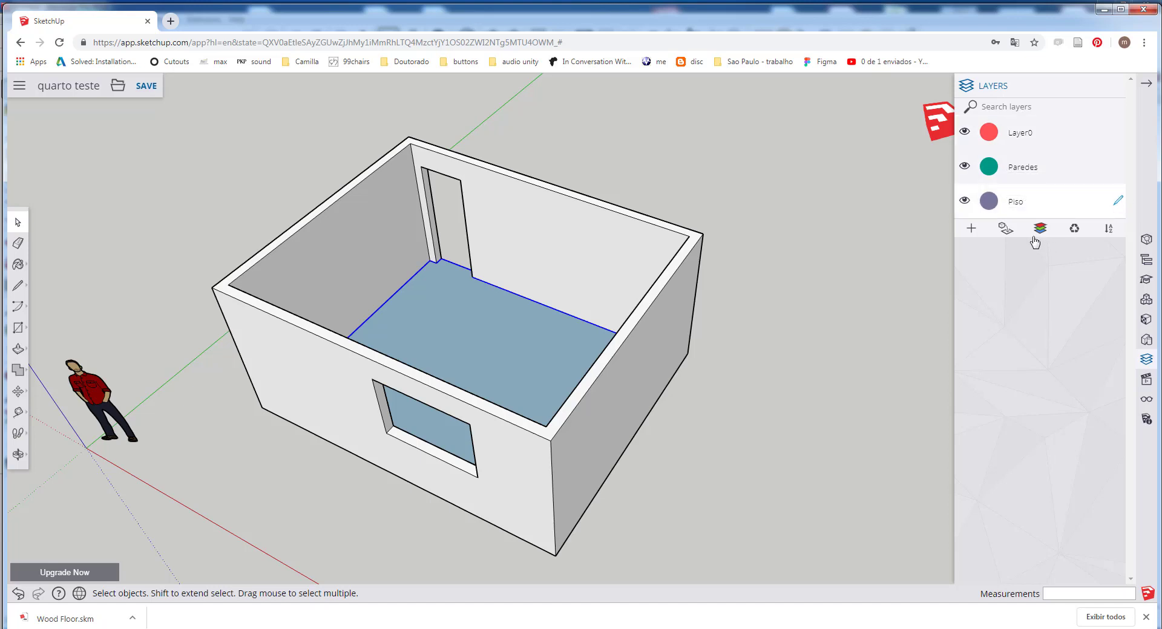
pyautogui.click(1008, 231)
pyautogui.click(1119, 133)
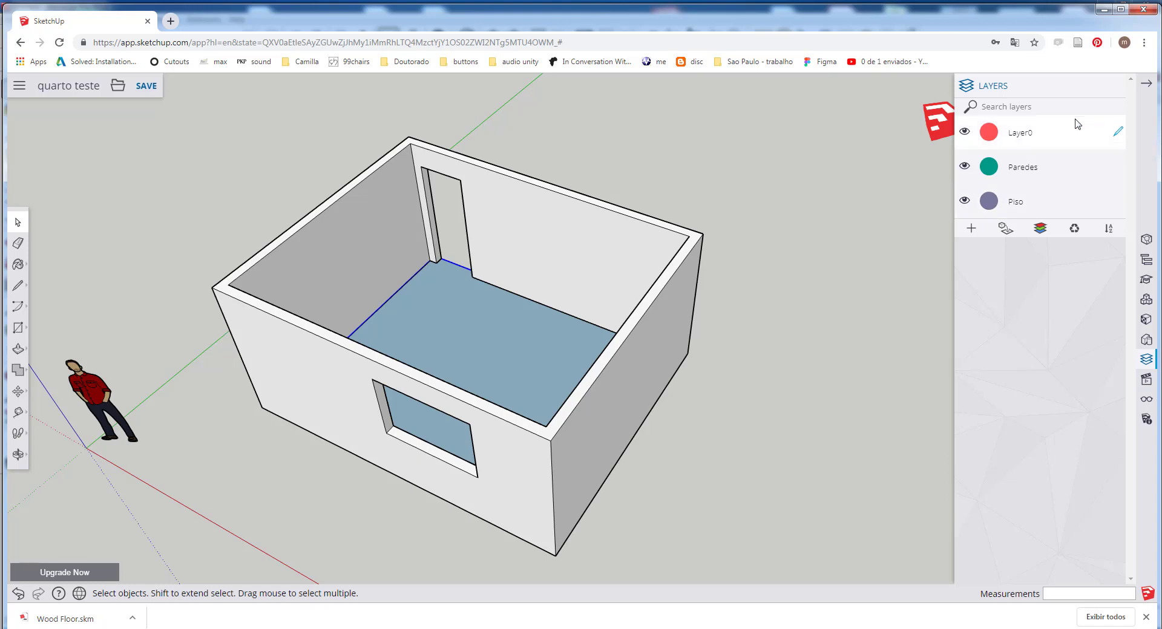
# Step: Hide and show the Piso and Paredes layers in turn to check which objects they contain
pyautogui.click(964, 201)
pyautogui.click(964, 201)
pyautogui.click(965, 168)
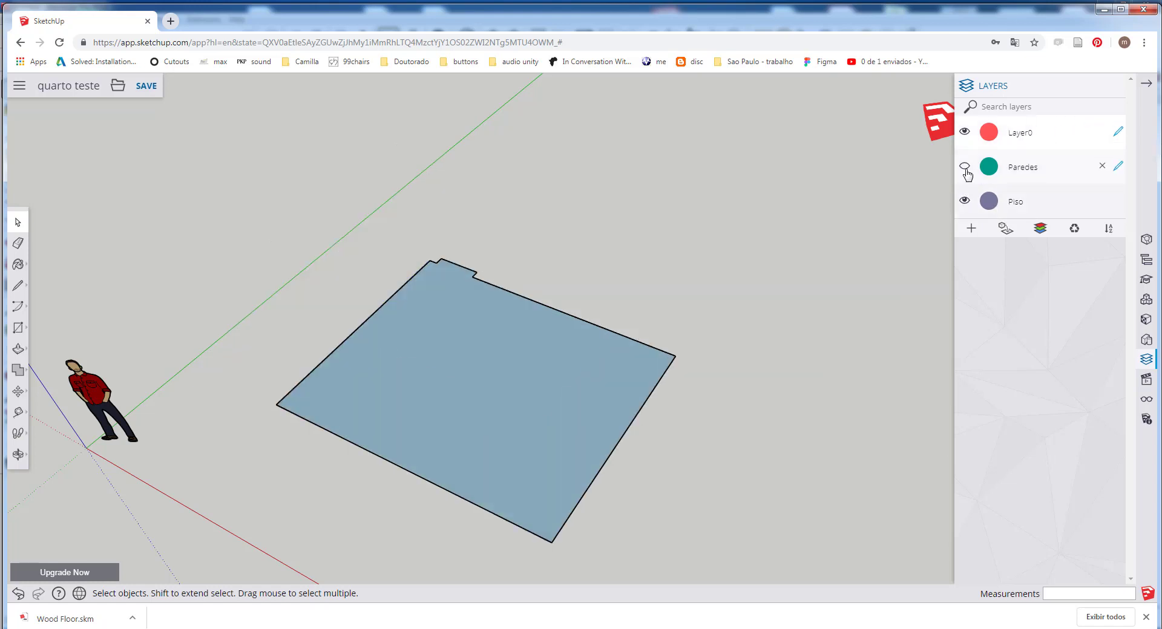
pyautogui.click(966, 167)
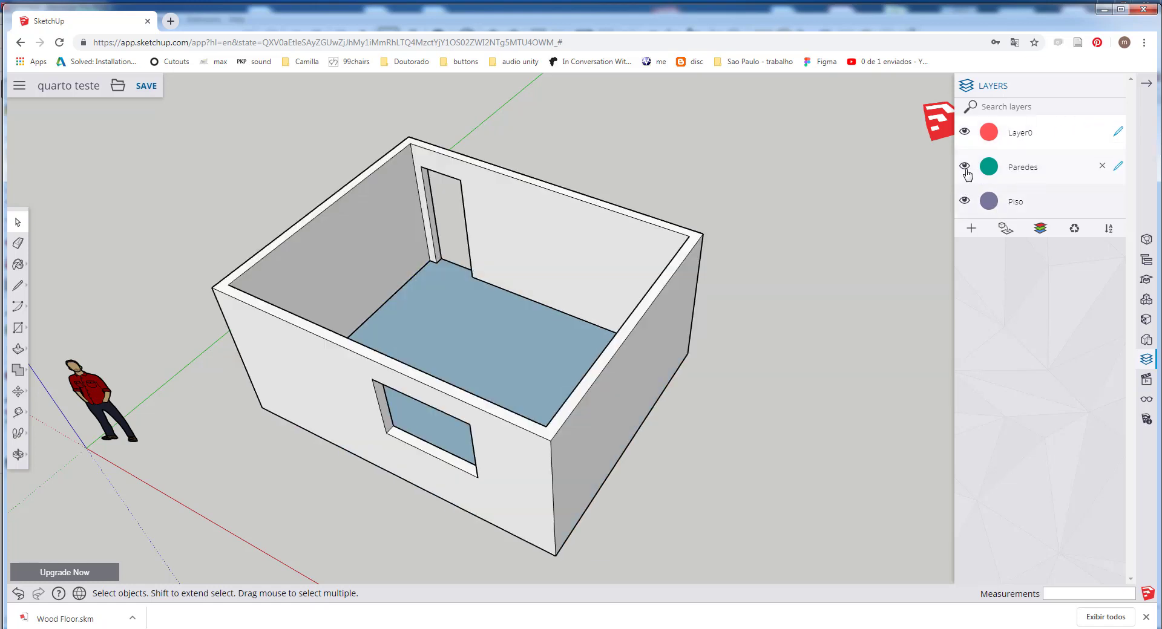
# Step: Turn on colour by layer to display the walls and floor in their layer colours
pyautogui.click(1040, 230)
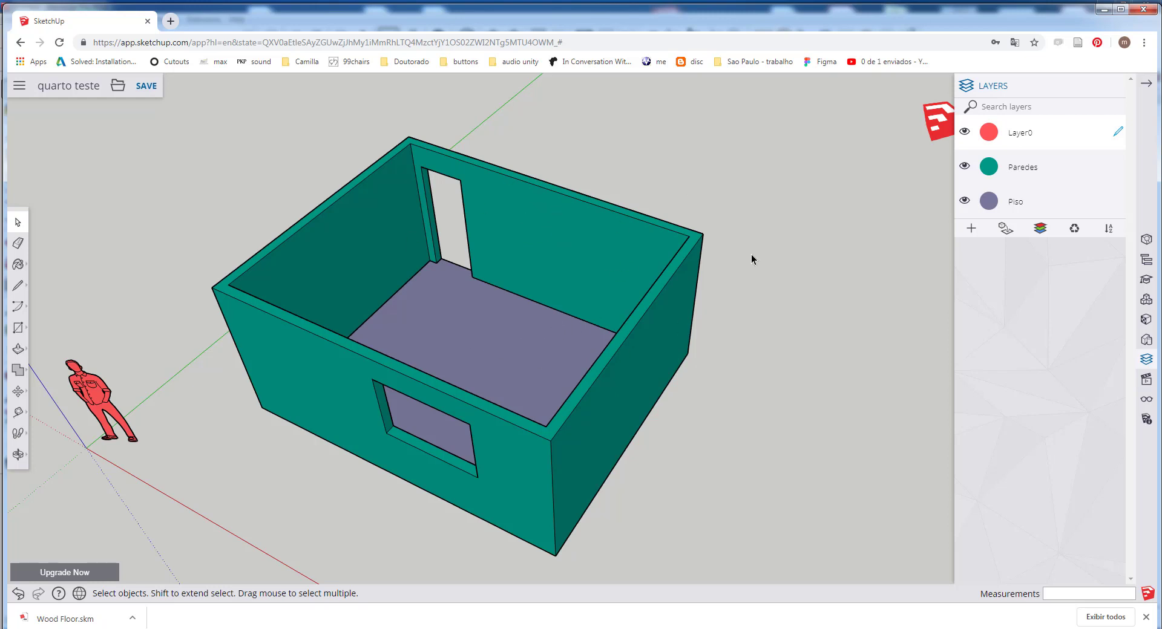
pyautogui.moveTo(751, 289); pyautogui.dragTo(771, 306, button='middle')
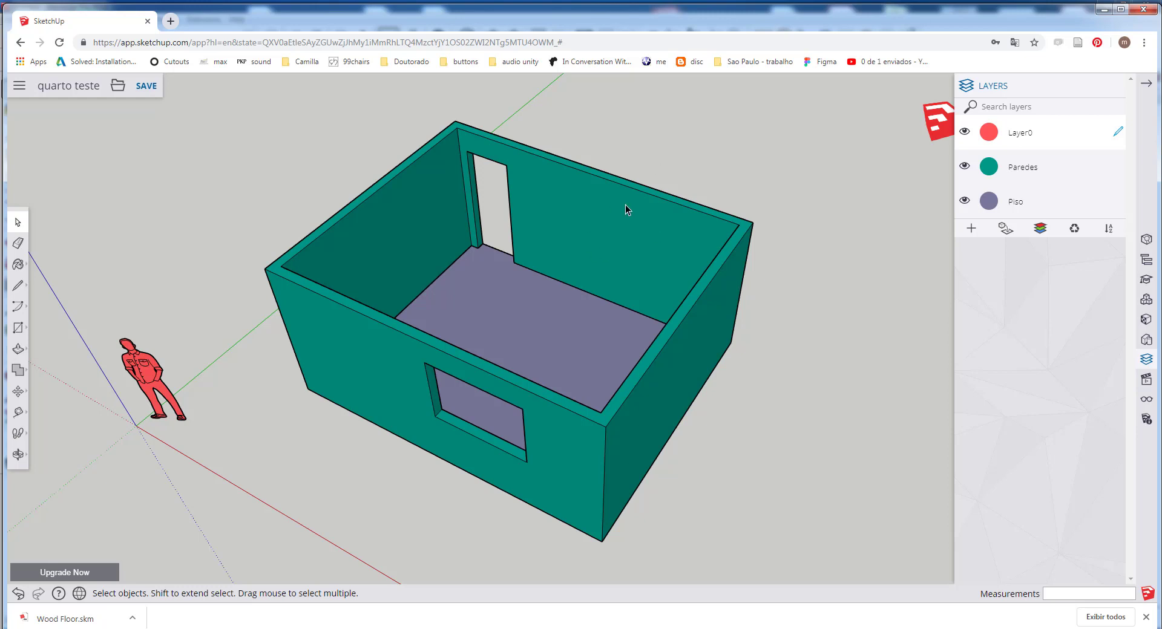
# Step: Search the 3D Warehouse for "door 80" and place the Door 80 Left component on the floor near the door opening
pyautogui.click(1145, 299)
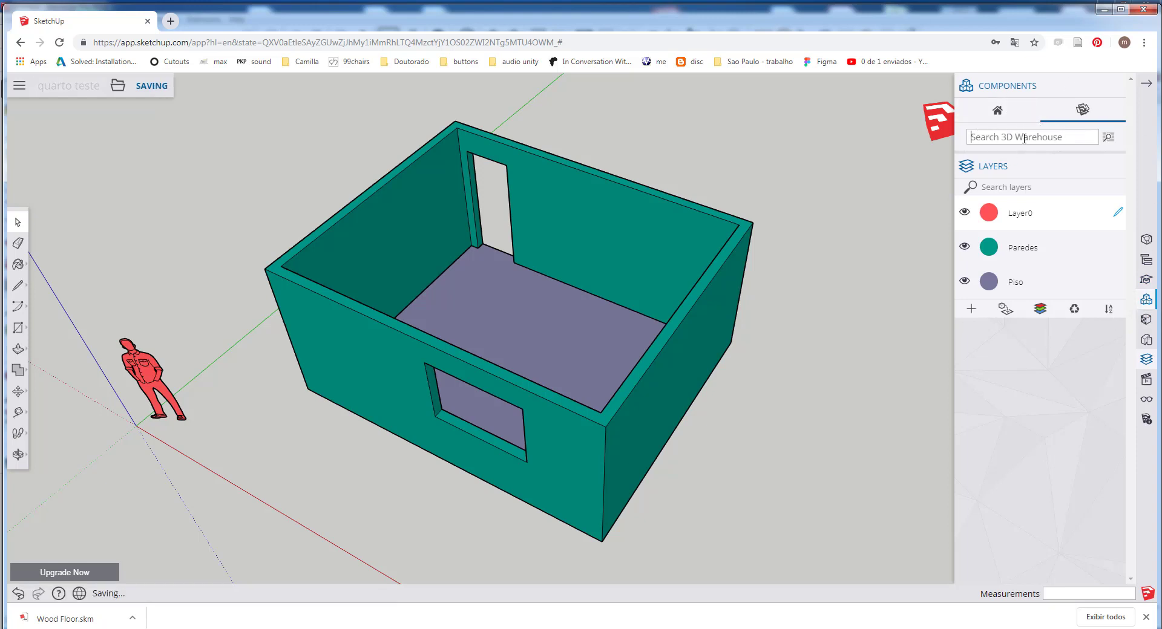
pyautogui.write('door 80')
pyautogui.press('Return')
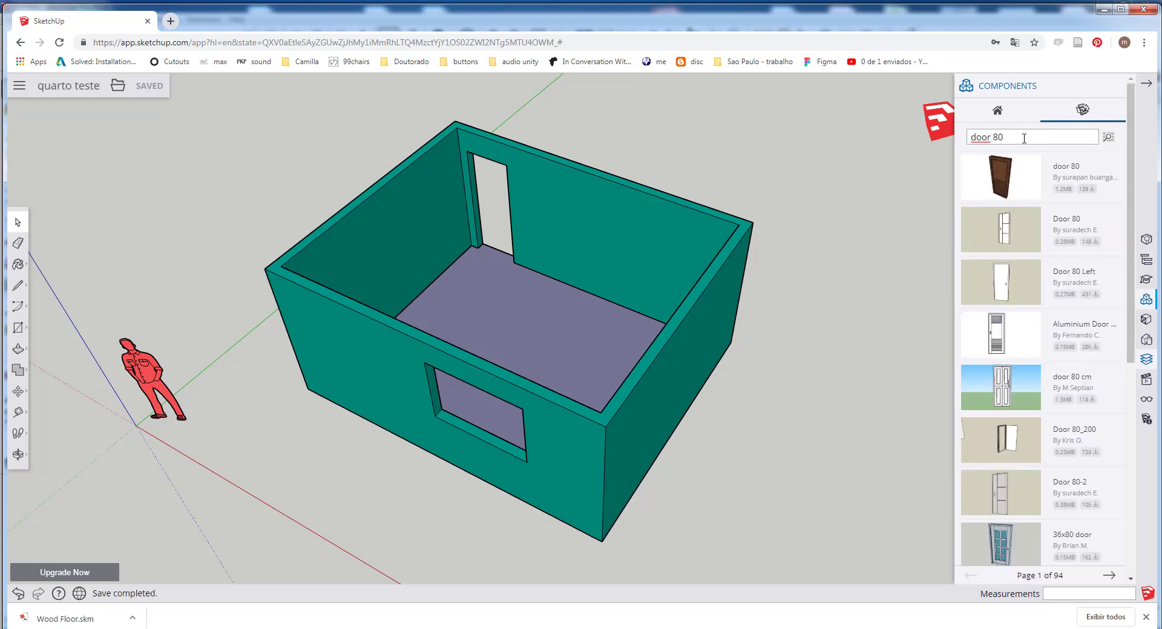
pyautogui.scroll(5, 456, 115)
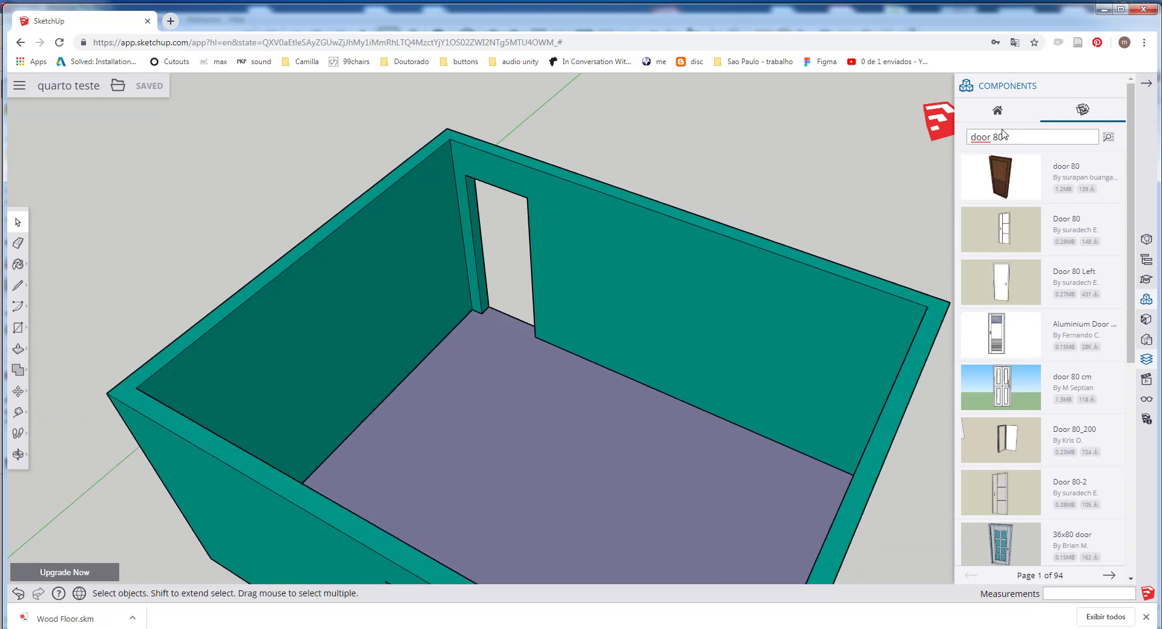
pyautogui.click(1004, 280)
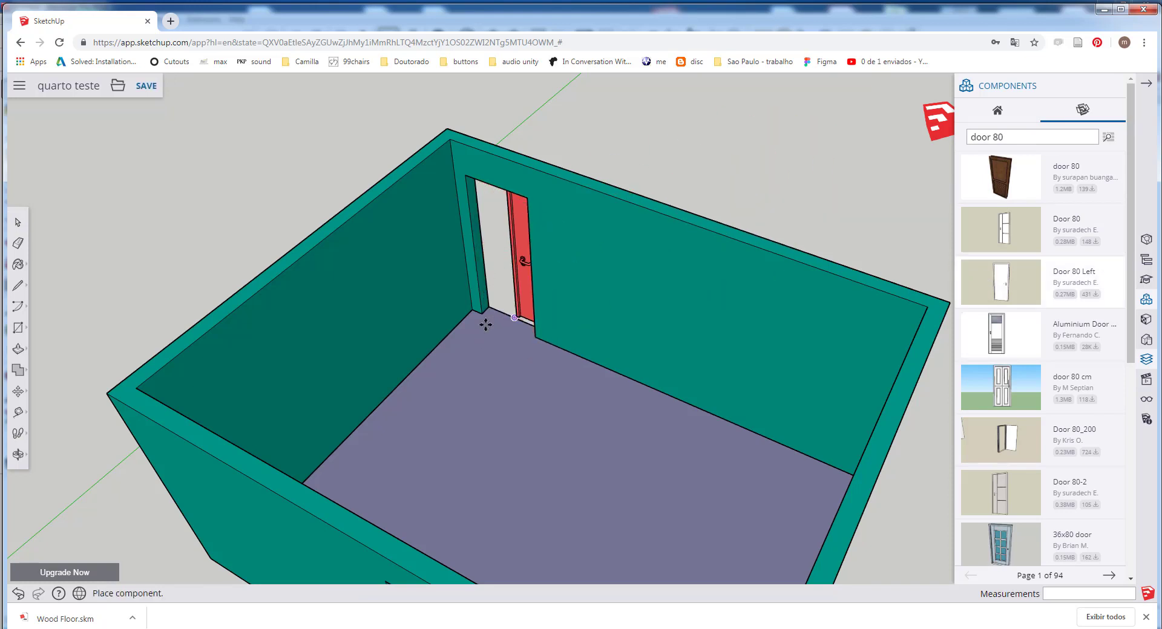
pyautogui.scroll(3, 487, 341)
pyautogui.click(492, 347)
# Step: Move the door by its lower front corner onto the matching lower corner of the door opening in the wall
pyautogui.press('m')
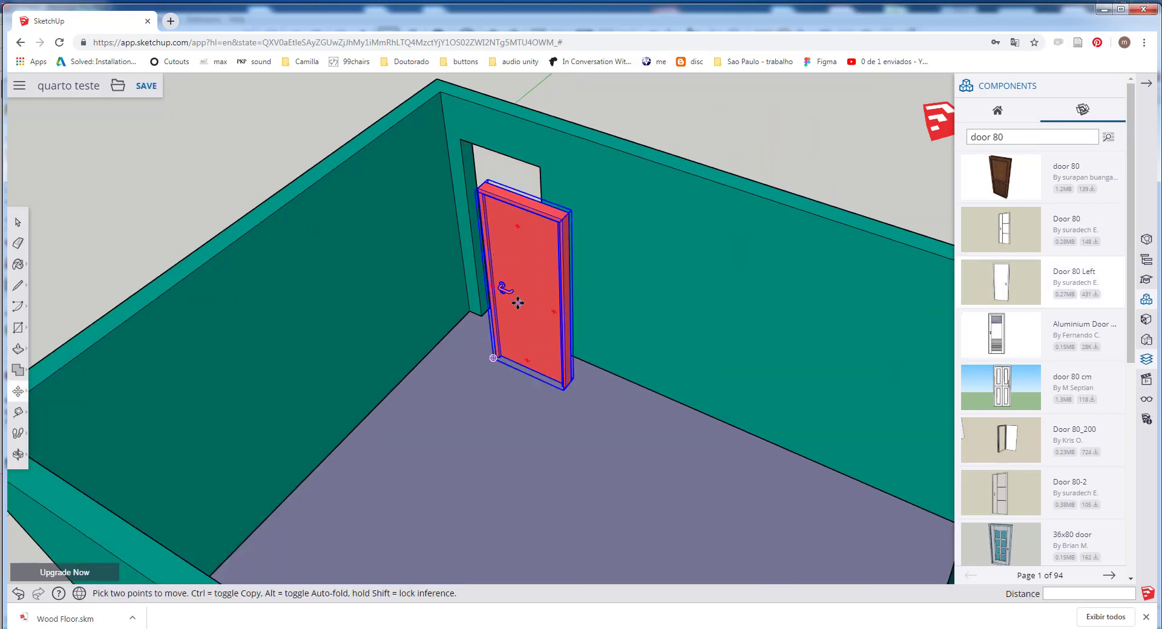
pyautogui.scroll(5, 484, 381)
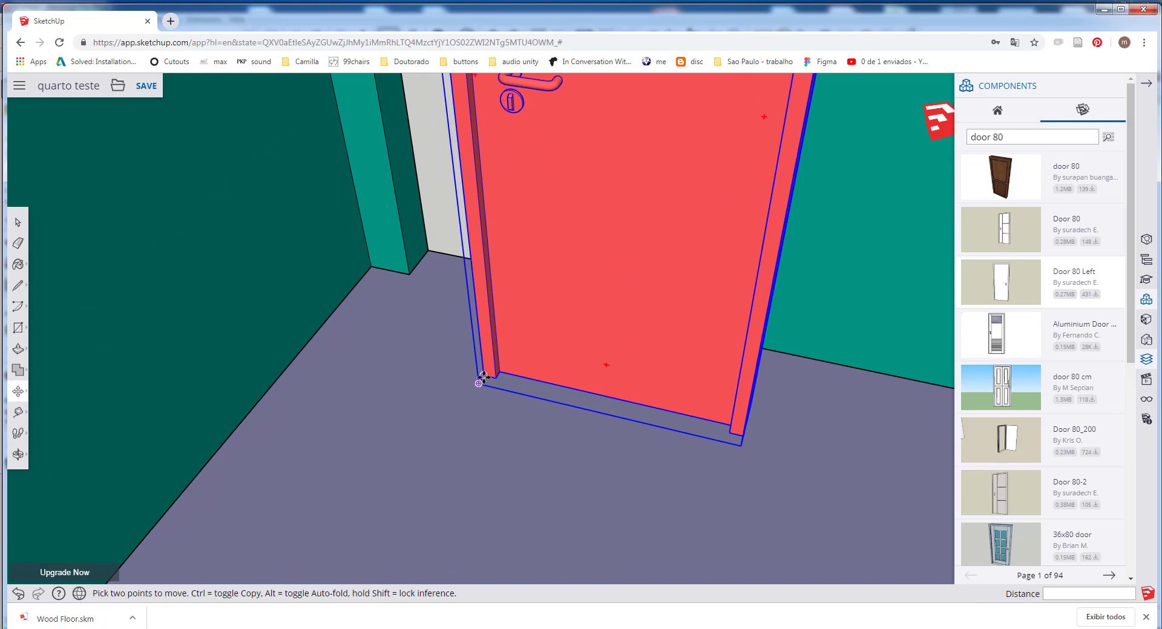
pyautogui.click(488, 386)
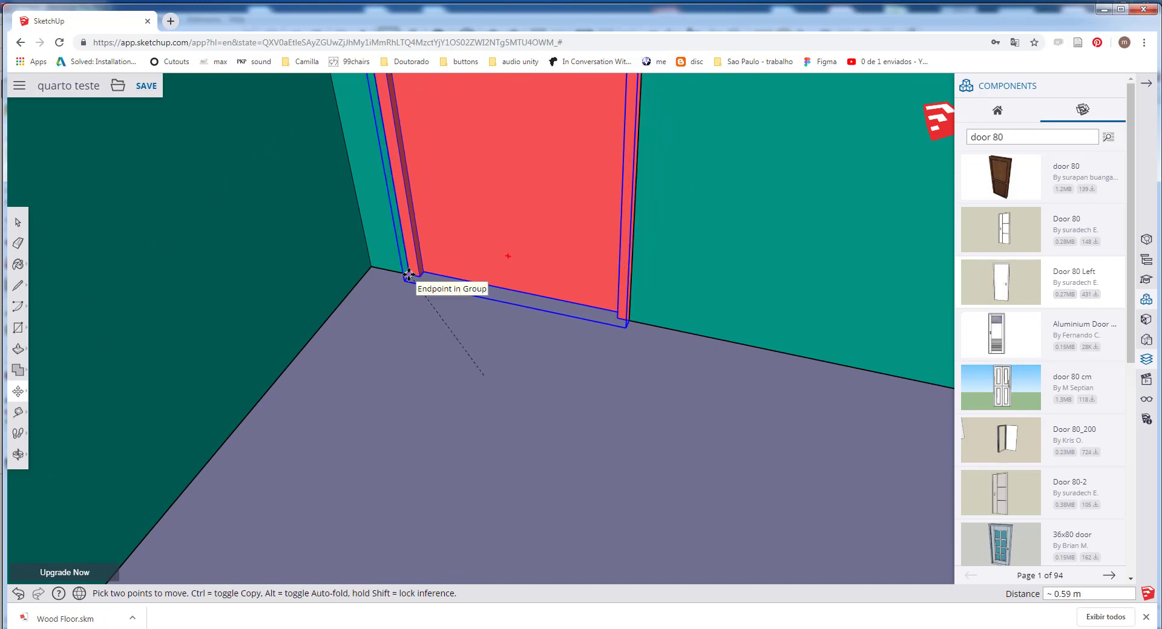
pyautogui.click(409, 274)
pyautogui.moveTo(479, 307); pyautogui.dragTo(473, 336, button='middle')
pyautogui.scroll(-6, 573, 373)
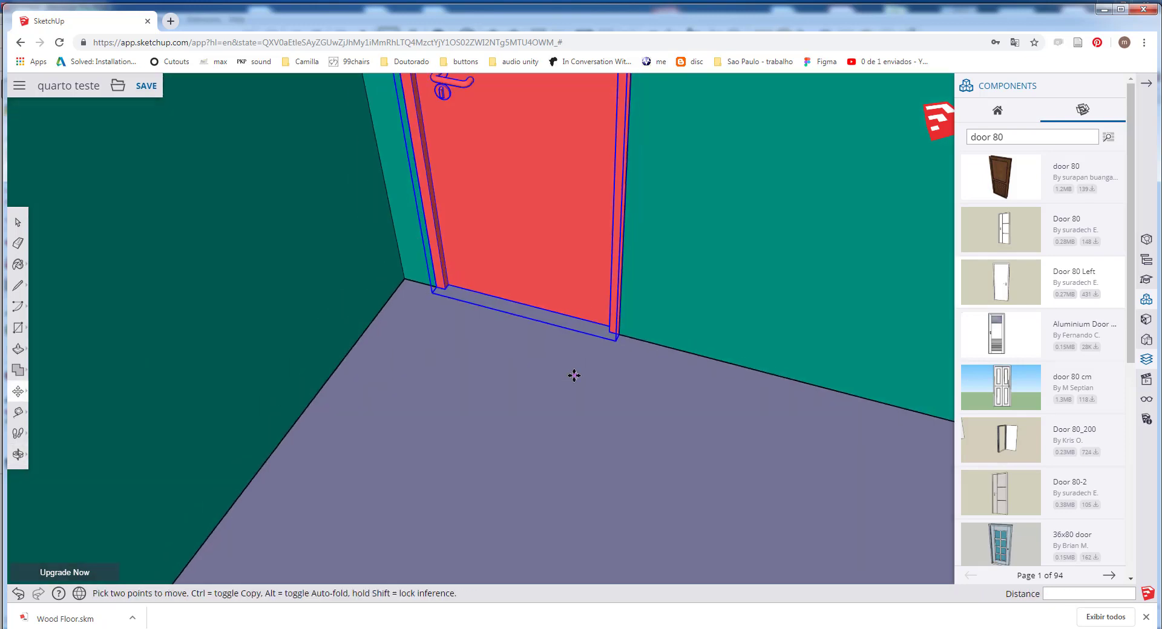
pyautogui.scroll(2, 513, 309)
pyautogui.press('m')
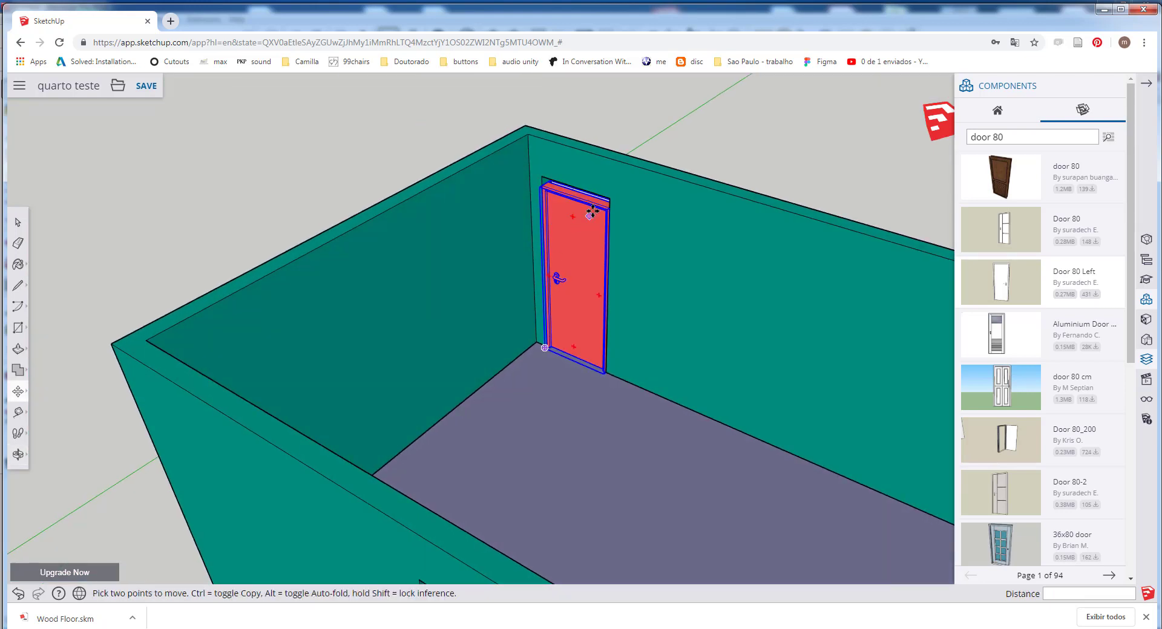
# Step: Open the door component for editing and select the geometry along the top of its frame
pyautogui.scroll(5, 595, 205)
pyautogui.scroll(-3, 595, 205)
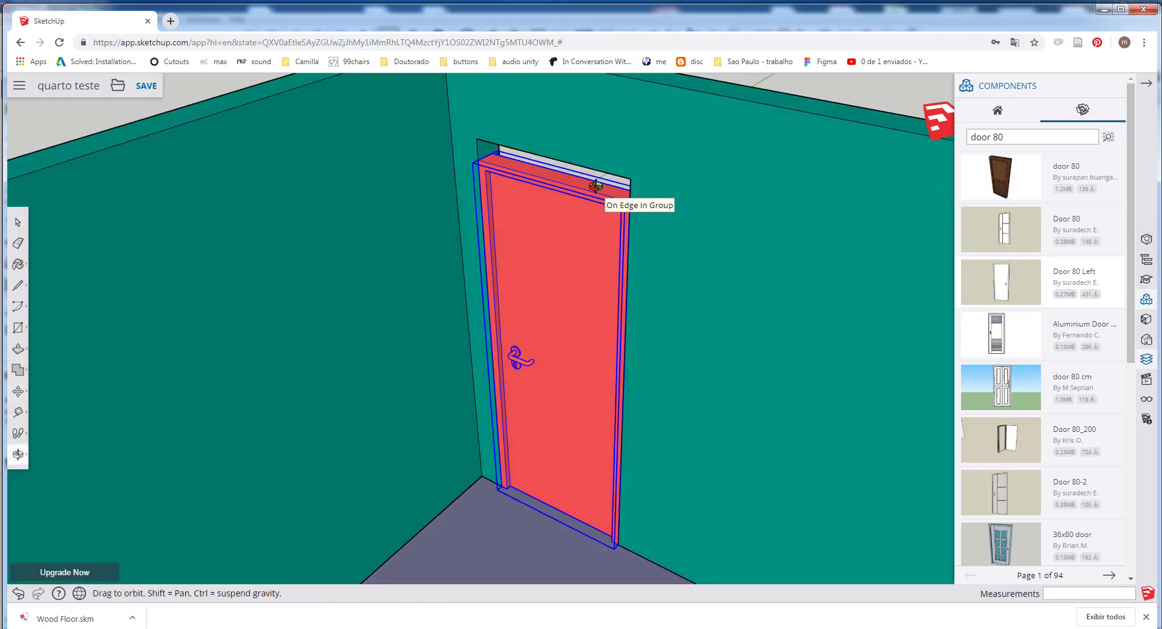
pyautogui.press('space')
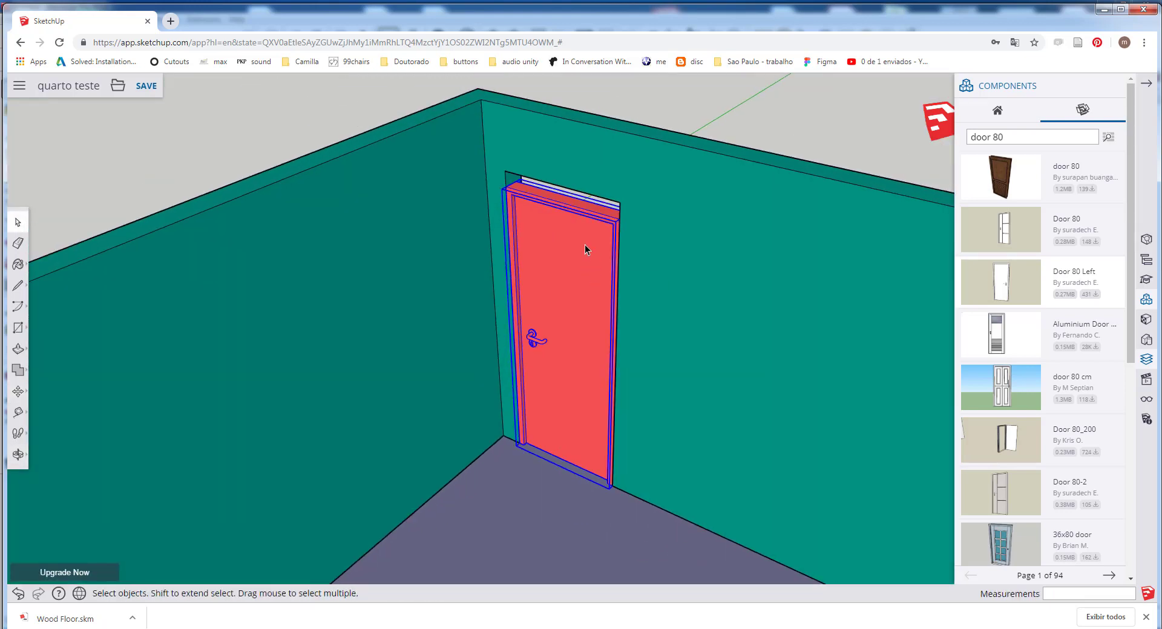
pyautogui.doubleClick(584, 245)
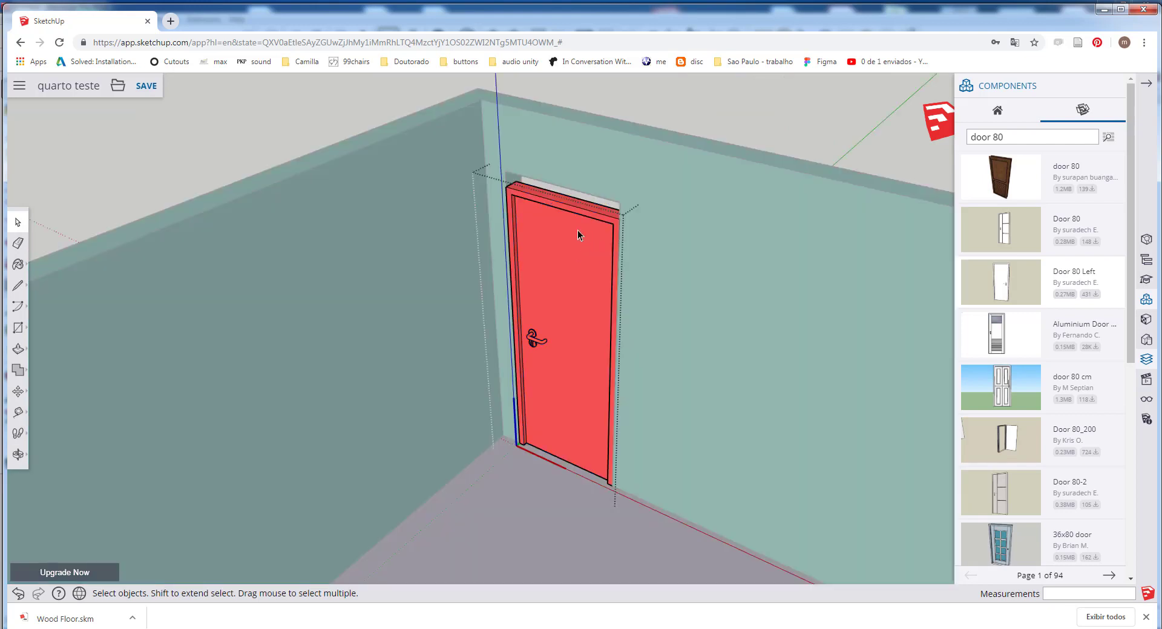
pyautogui.click(578, 230)
pyautogui.scroll(3, 577, 230)
pyautogui.doubleClick(577, 230)
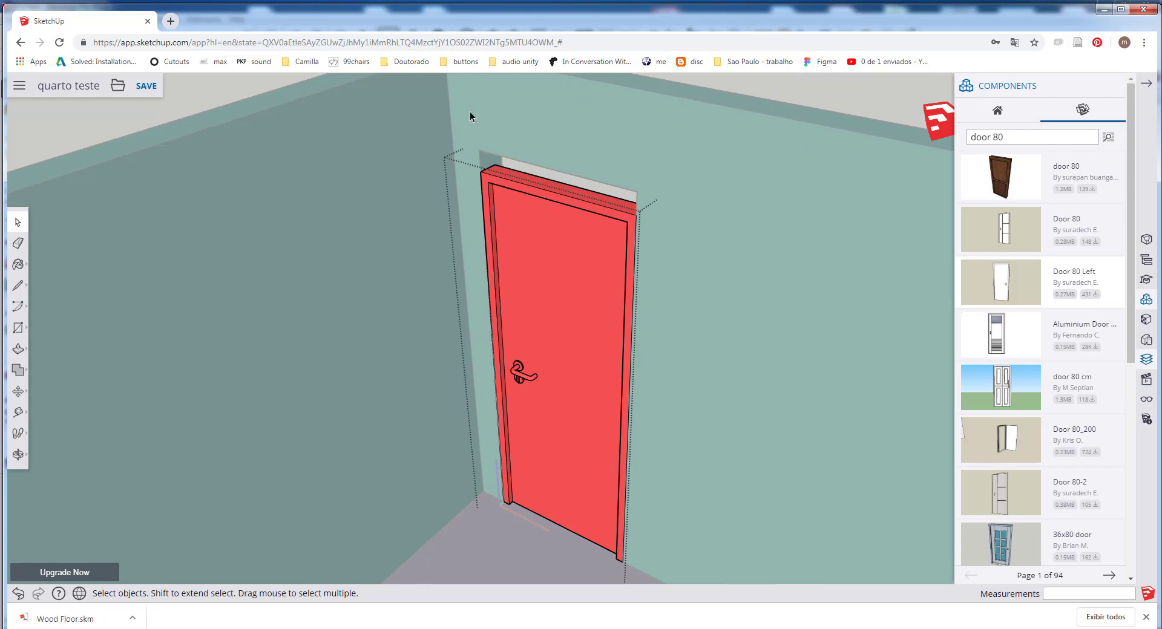
pyautogui.moveTo(506, 162); pyautogui.dragTo(716, 258)
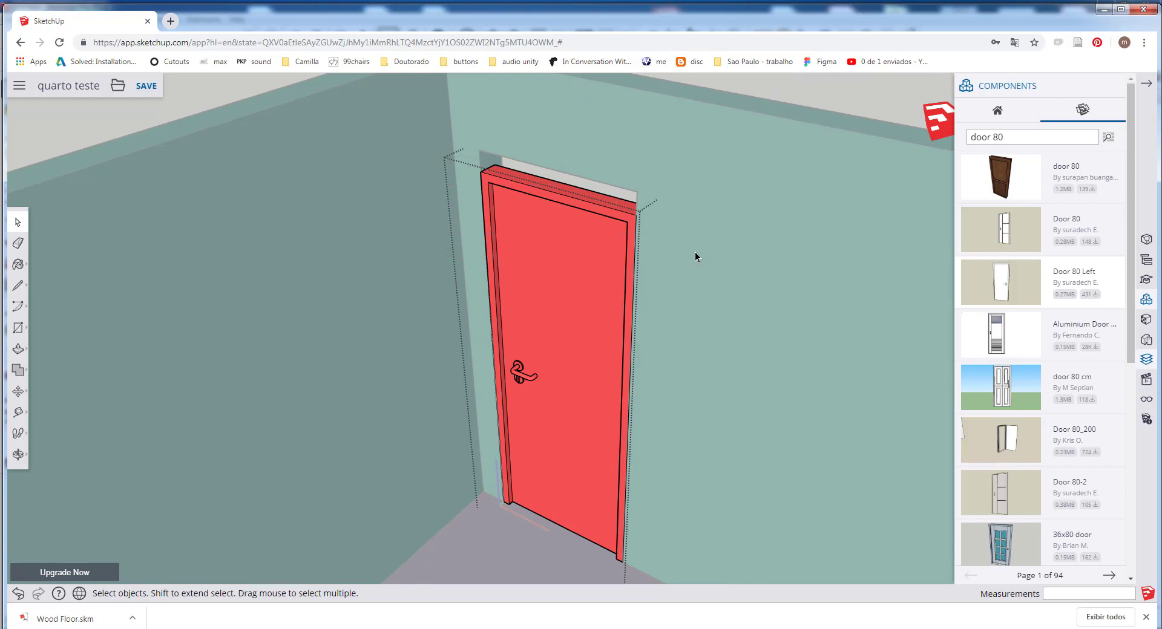
pyautogui.click(522, 206)
pyautogui.moveTo(456, 149); pyautogui.dragTo(695, 250)
pyautogui.scroll(3, 532, 186)
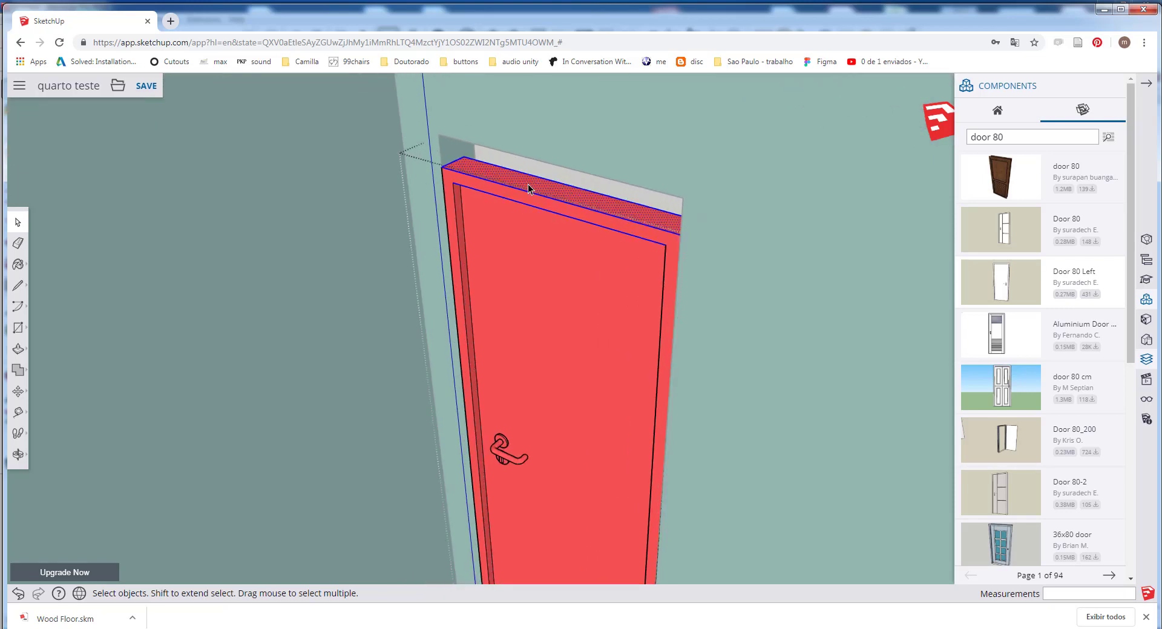
# Step: Move the door's top geometry up about 0.10 m to the upper corner of the opening and leave component editing
pyautogui.click(18, 391)
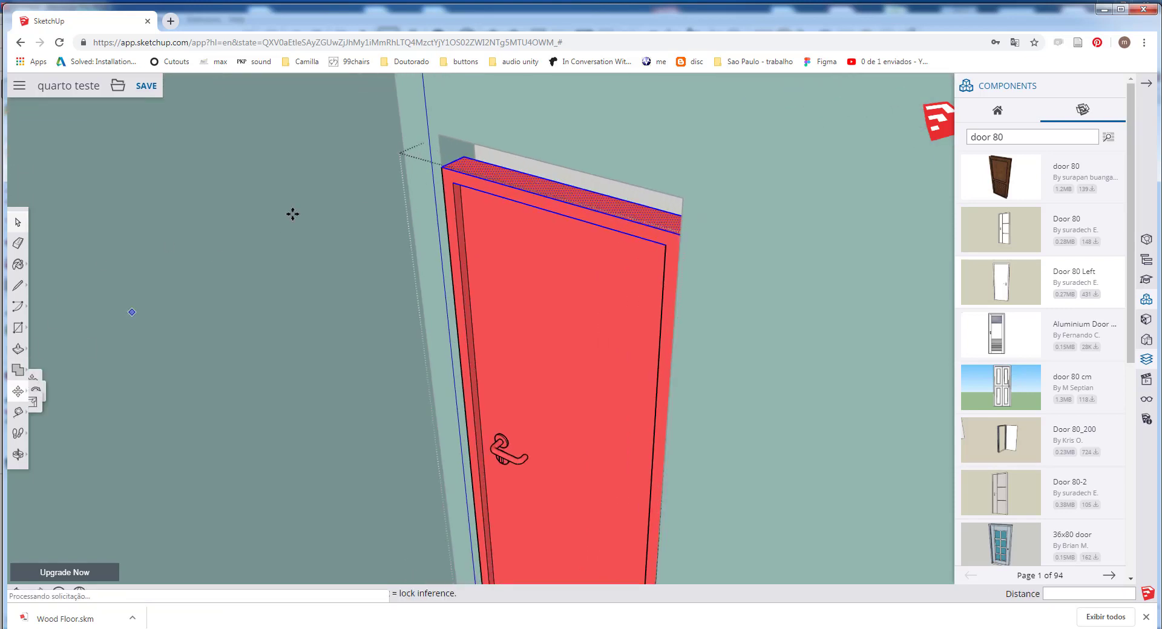
pyautogui.click(441, 168)
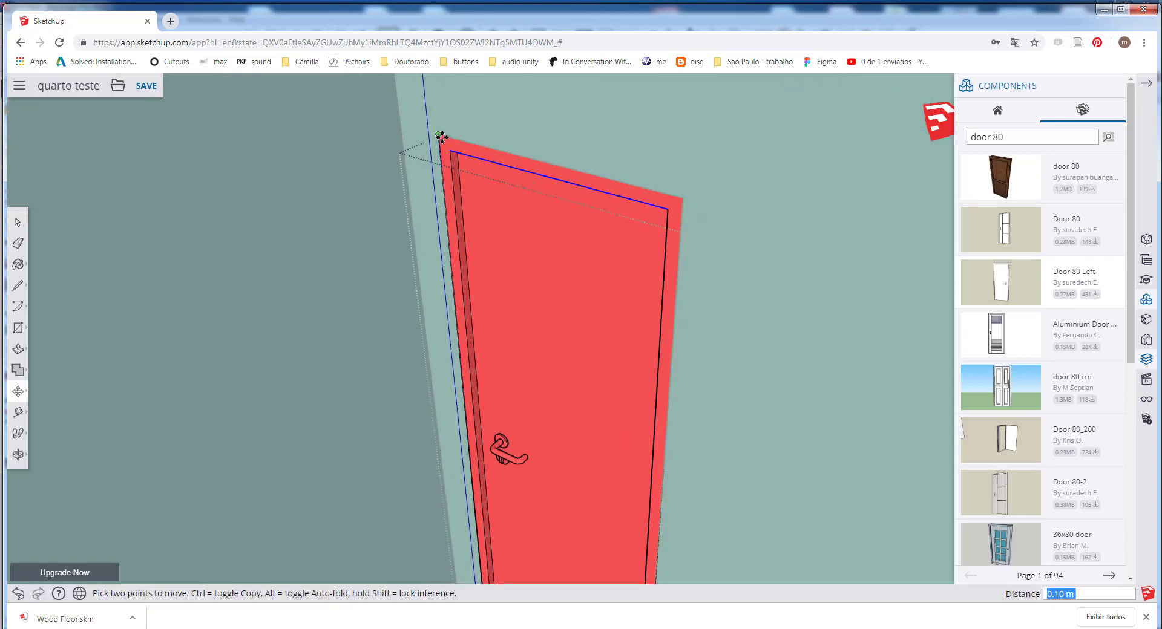
pyautogui.click(441, 136)
pyautogui.scroll(-5, 513, 202)
pyautogui.press('space')
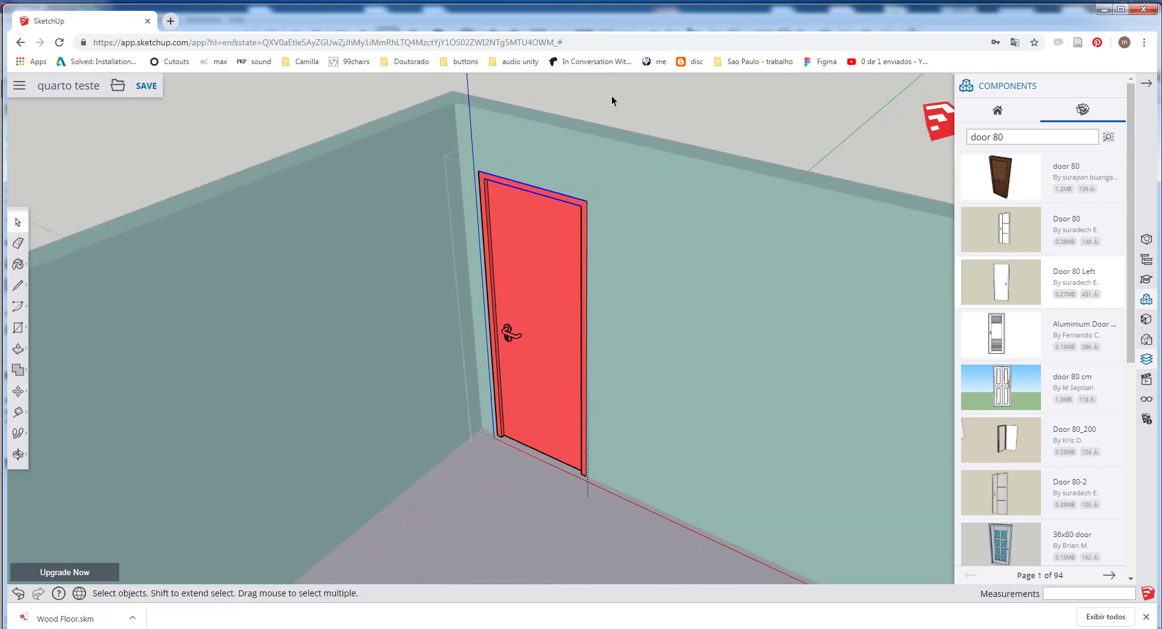
pyautogui.click(658, 103)
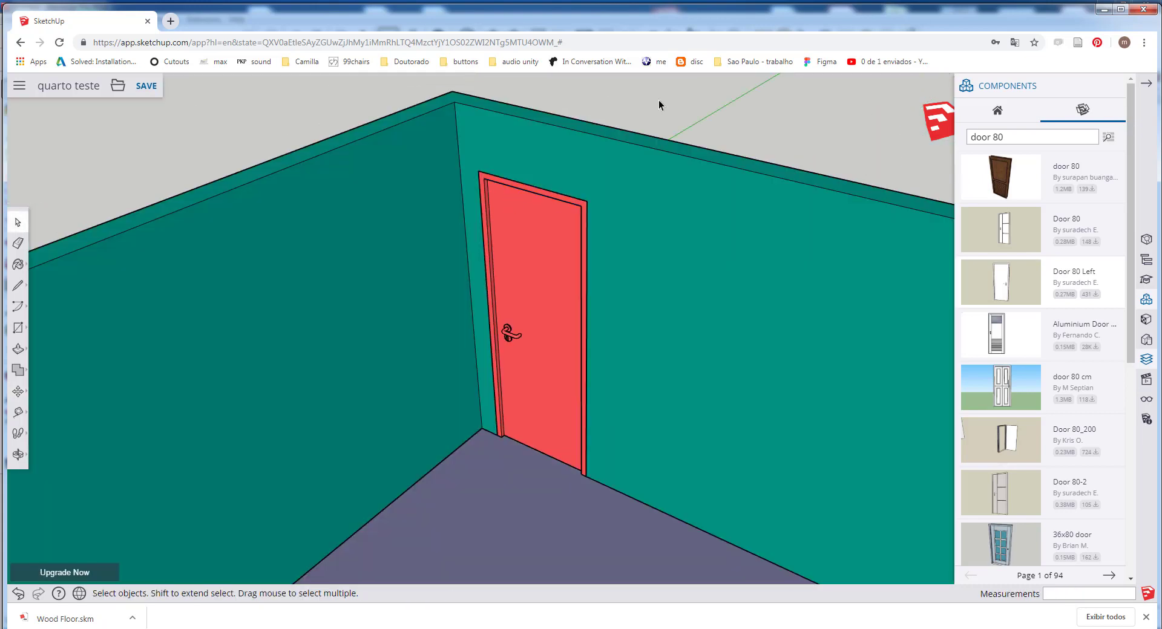
# Step: Search the 3D Warehouse for "window 150" and place the window150*150 component at the lower corner of the window opening
pyautogui.scroll(-5, 557, 177)
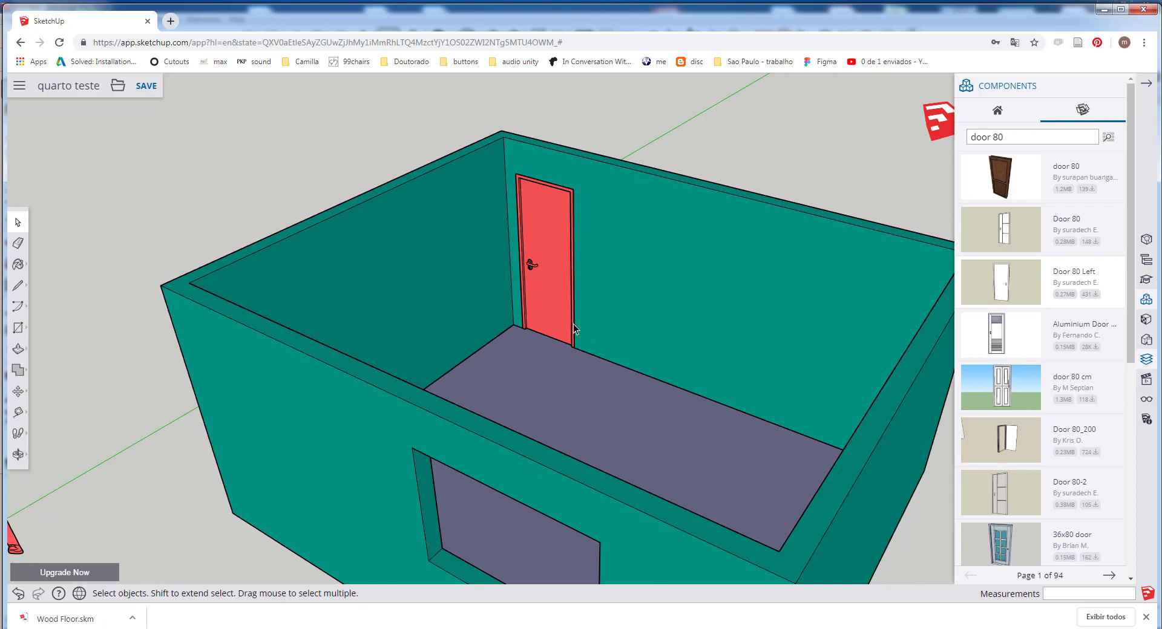
pyautogui.scroll(-6, 570, 161)
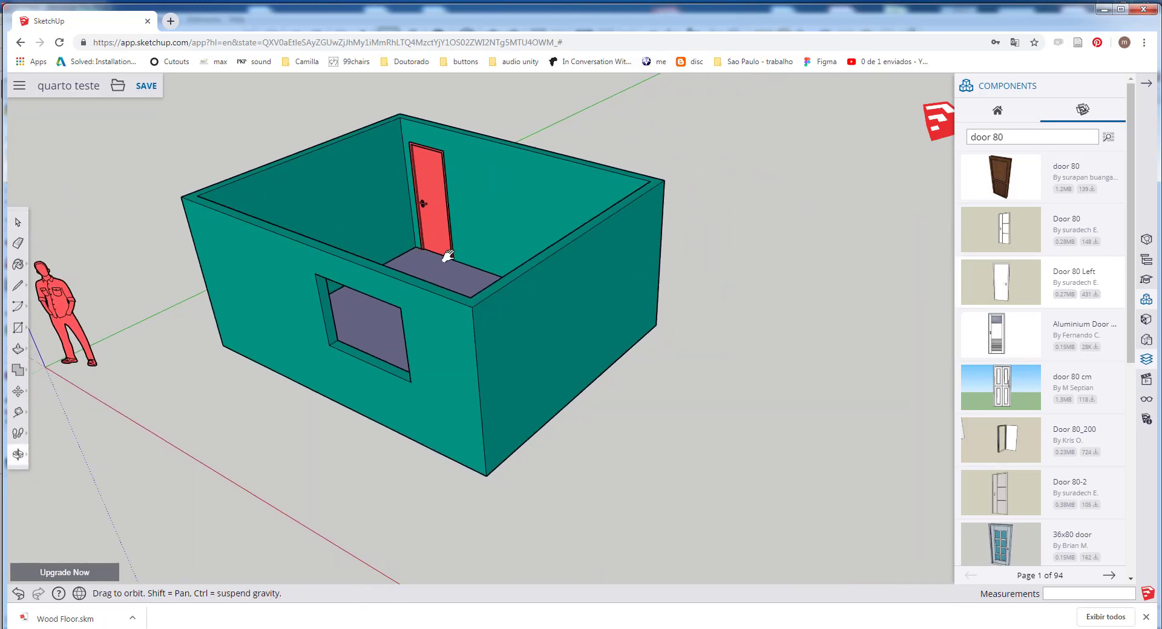
pyautogui.tripleClick(977, 139)
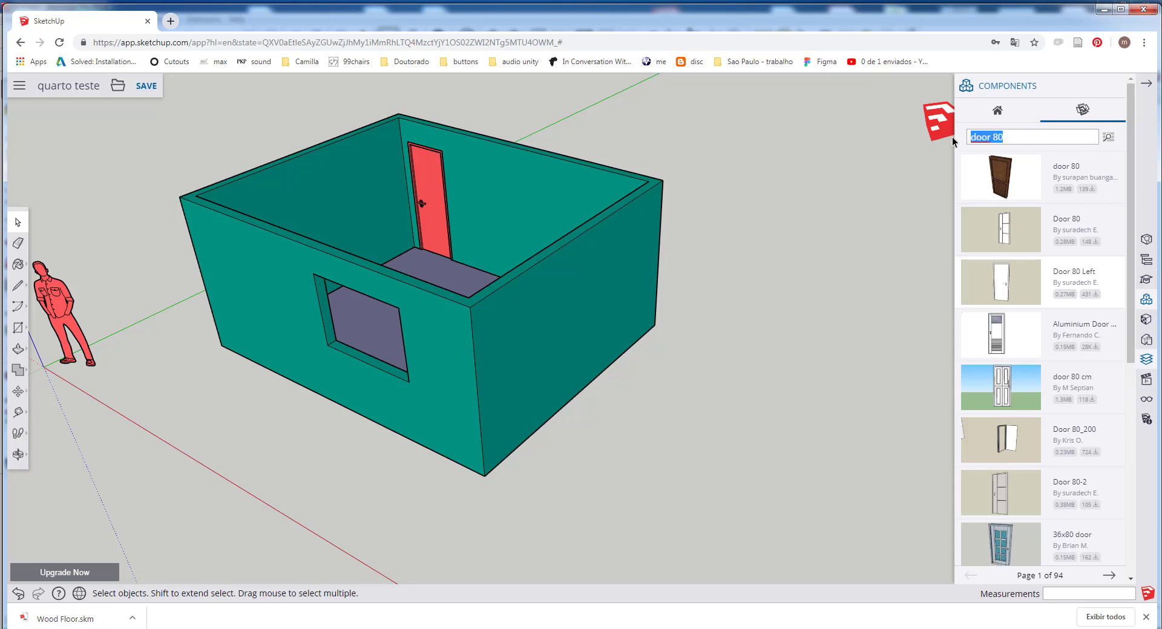
pyautogui.write('window')
pyautogui.press('Return')
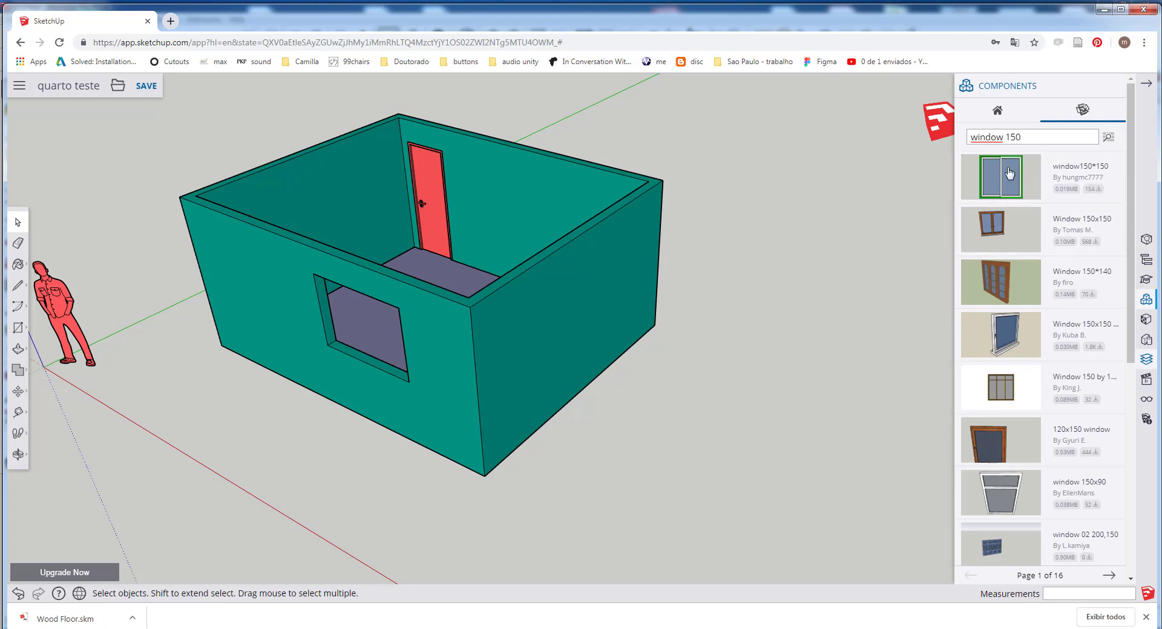
pyautogui.scroll(2, 317, 343)
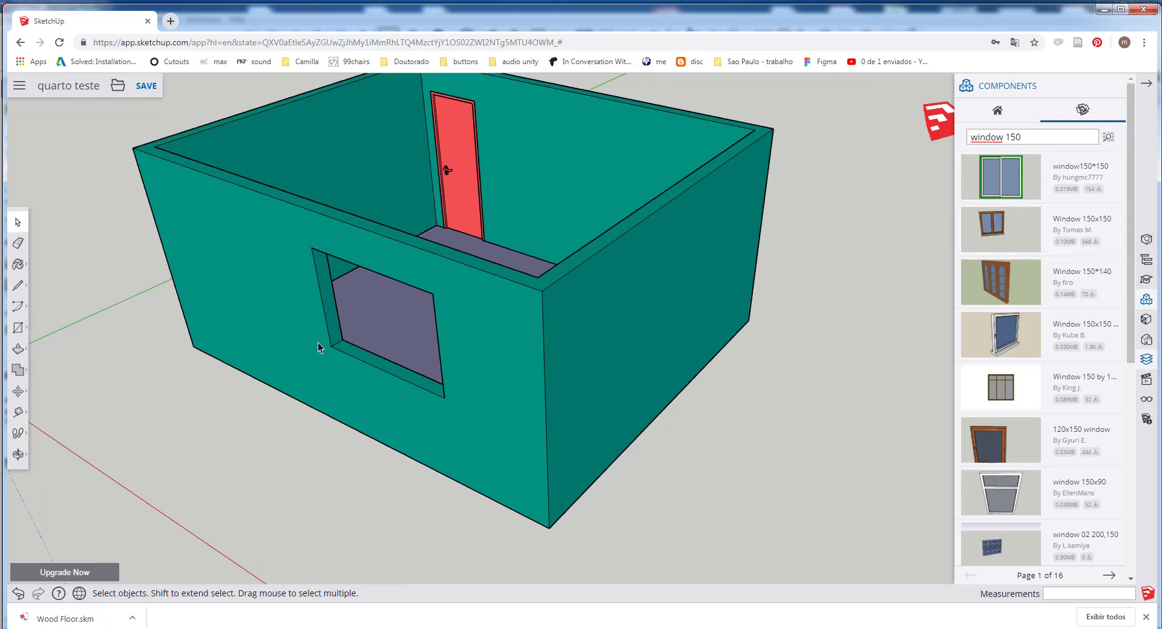
pyautogui.click(1014, 181)
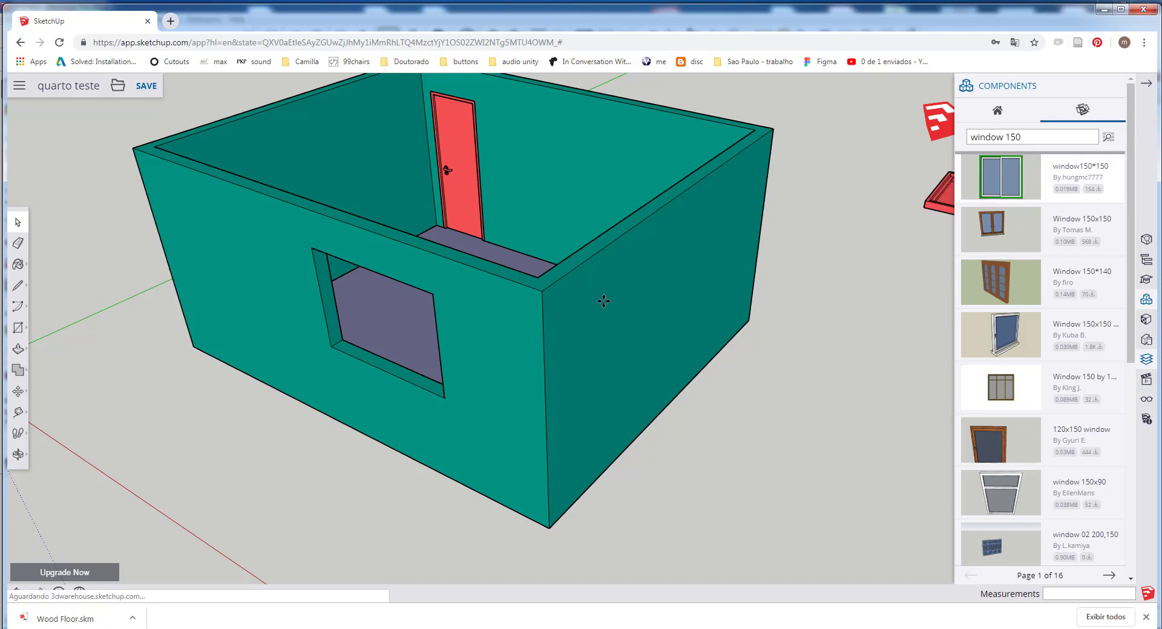
pyautogui.scroll(4, 360, 324)
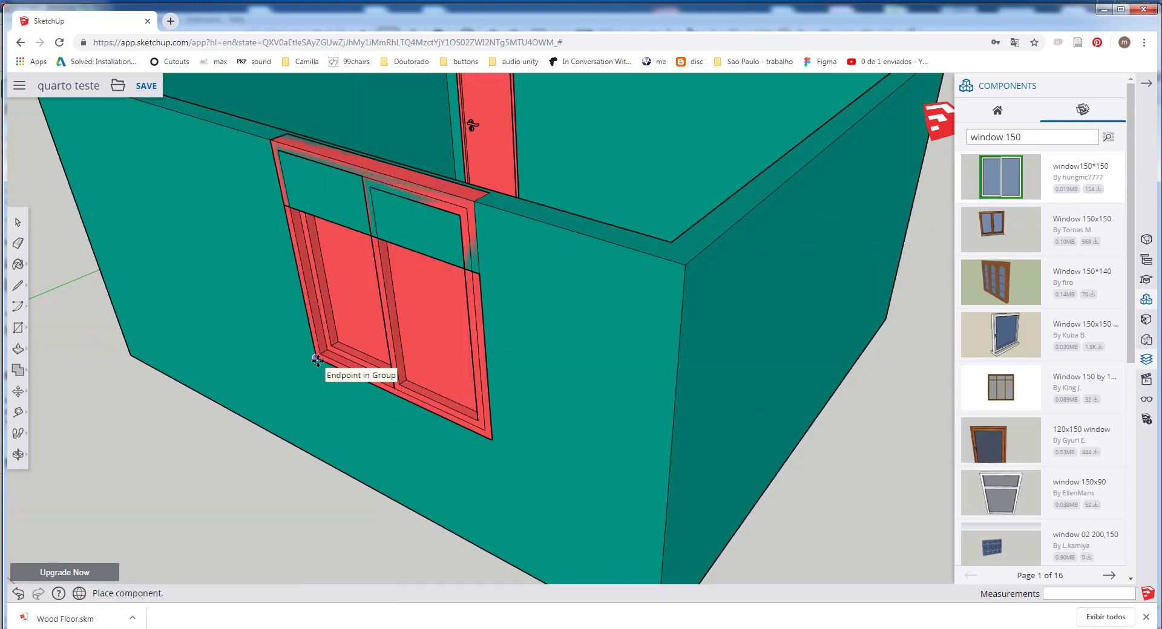
pyautogui.click(317, 360)
pyautogui.moveTo(317, 358); pyautogui.dragTo(398, 342, button='middle')
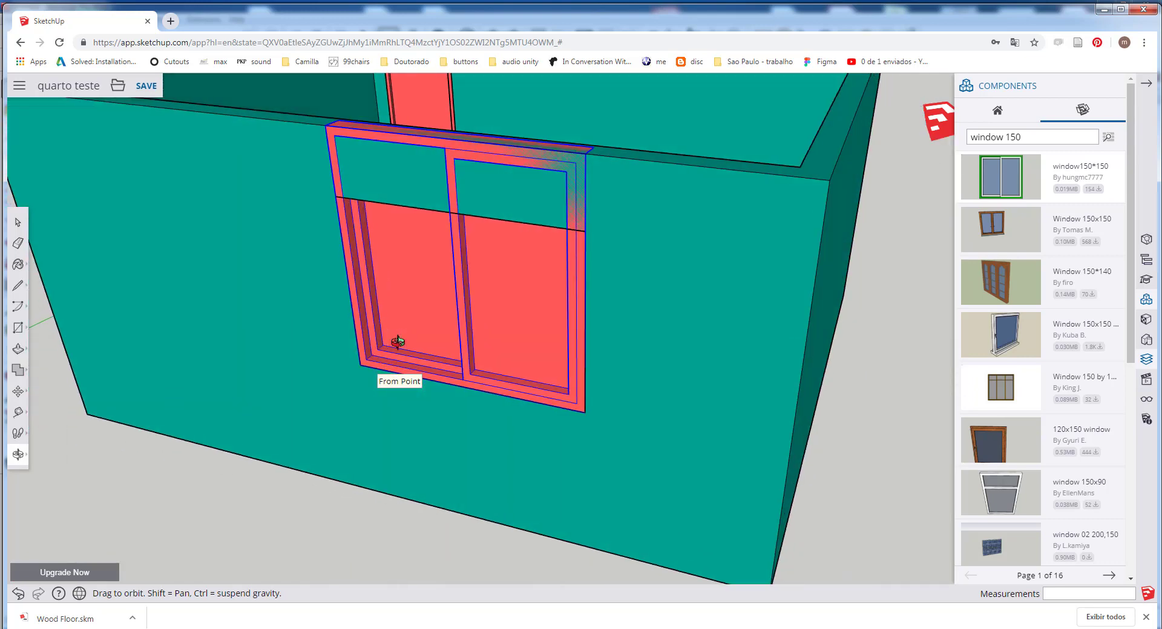
pyautogui.scroll(-3, 398, 342)
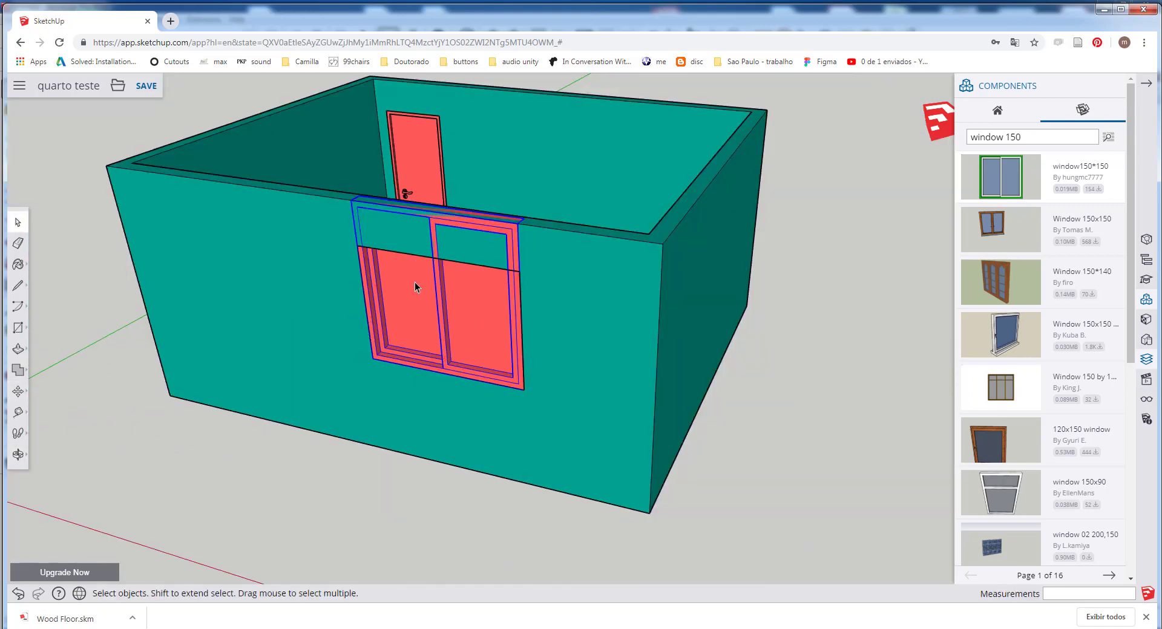
# Step: Scale the window's height to about 0.73 so that its top meets the upper edge of the window opening
pyautogui.scroll(2, 415, 283)
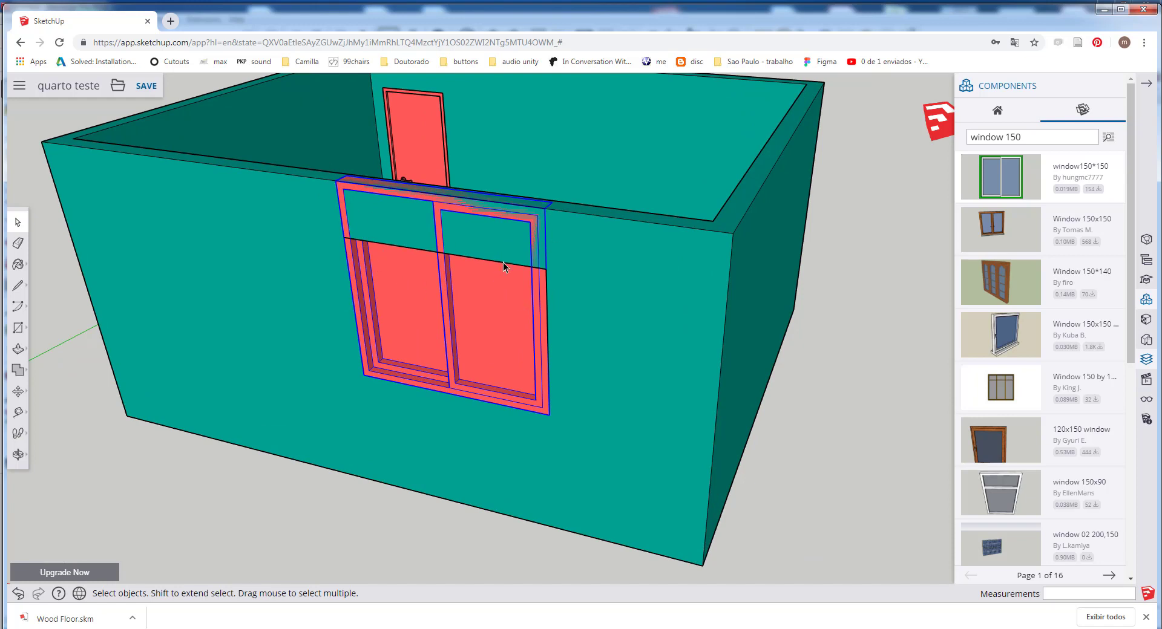
pyautogui.scroll(2, 503, 263)
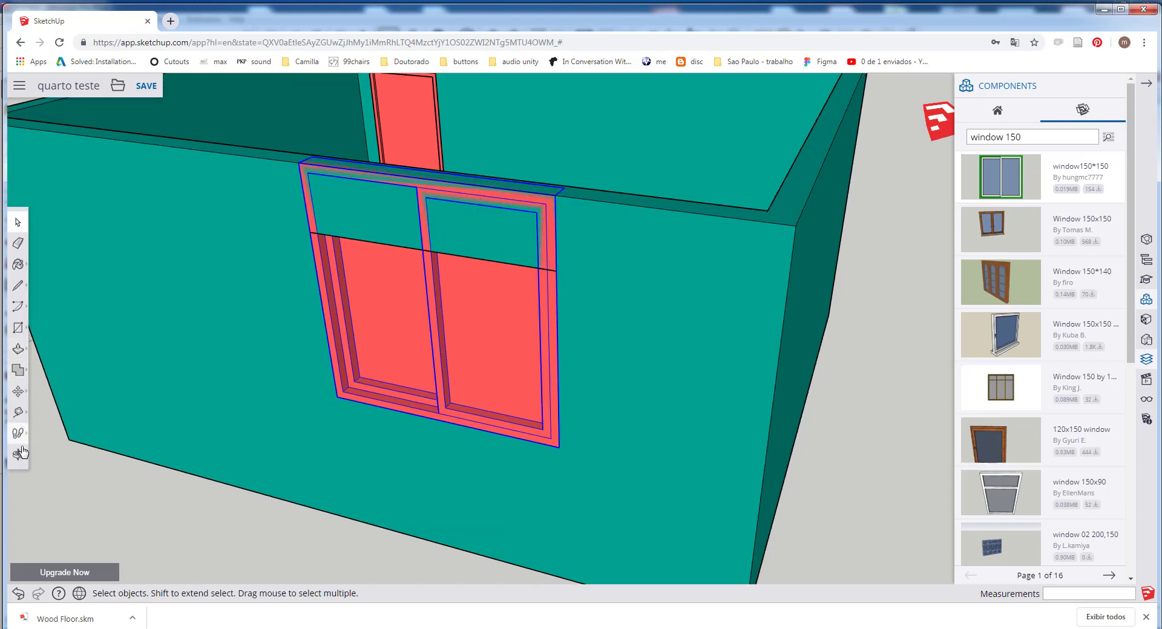
pyautogui.click(19, 394)
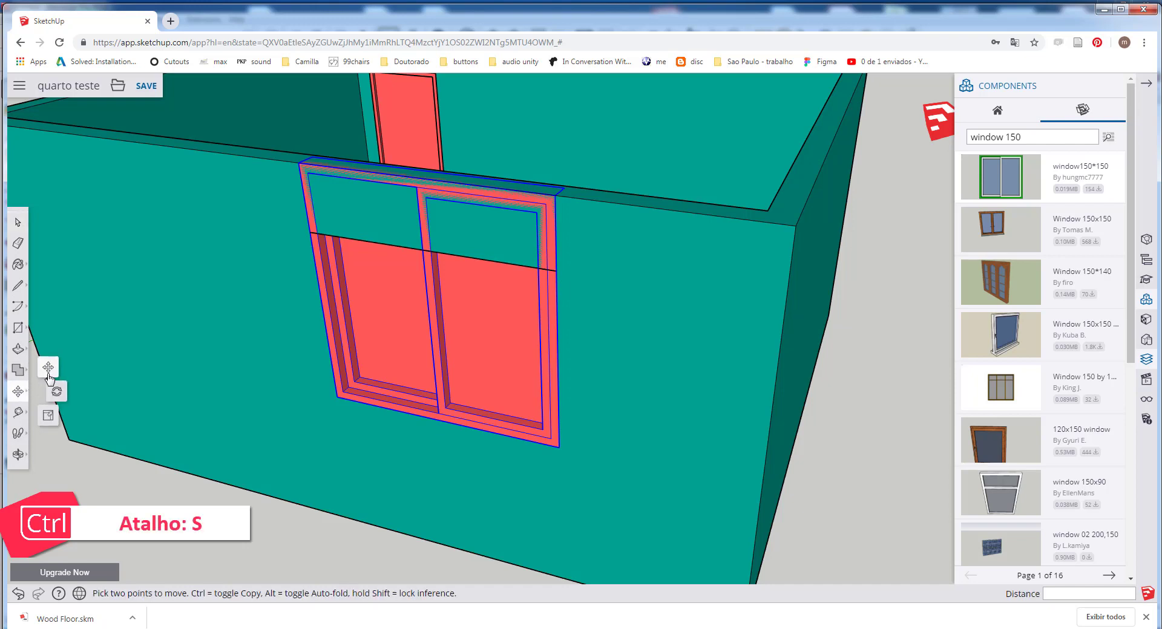
pyautogui.click(48, 415)
pyautogui.moveTo(448, 212); pyautogui.dragTo(433, 188, button='middle')
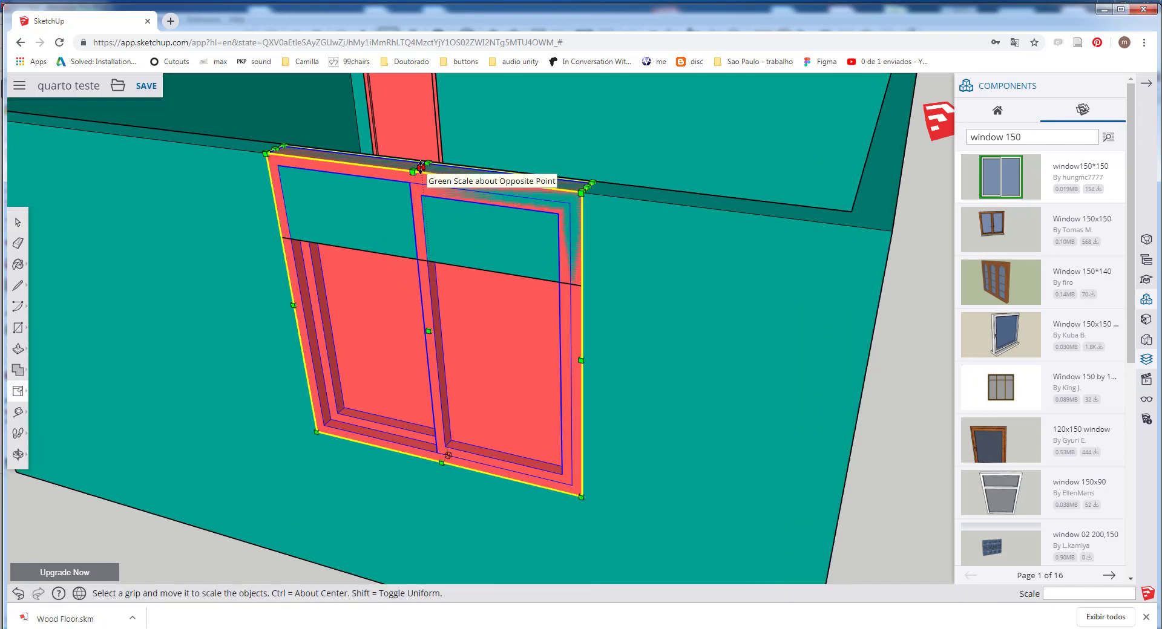
pyautogui.moveTo(424, 177); pyautogui.dragTo(451, 262)
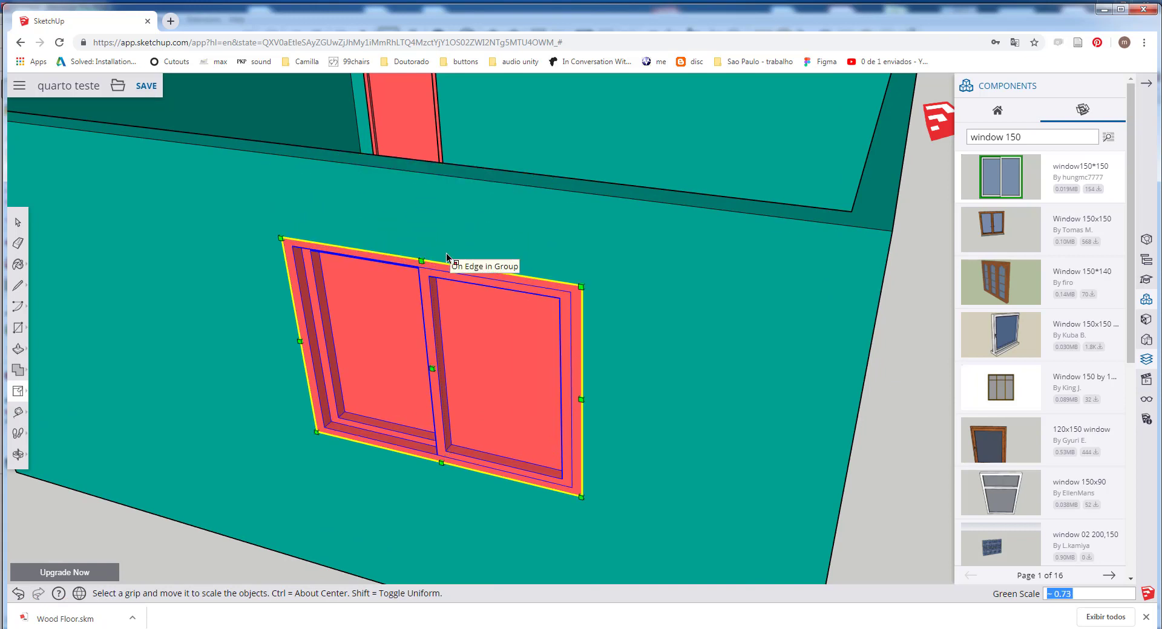
pyautogui.scroll(-2, 450, 262)
pyautogui.moveTo(468, 313); pyautogui.dragTo(470, 255, button='middle')
pyautogui.scroll(3, 474, 256)
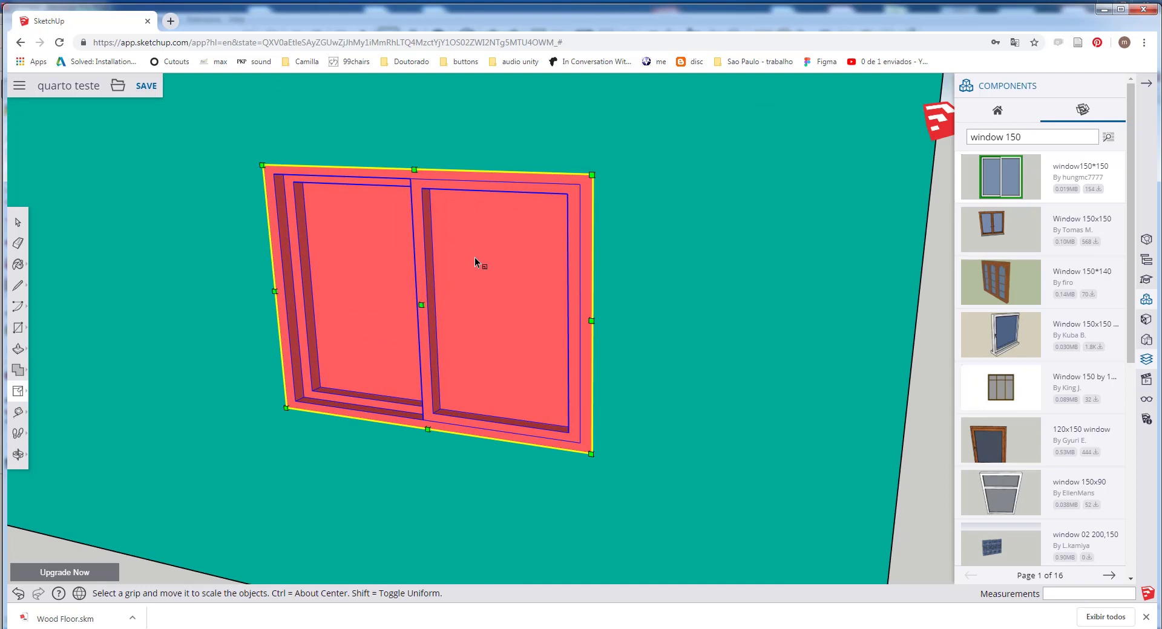
pyautogui.scroll(1, 474, 257)
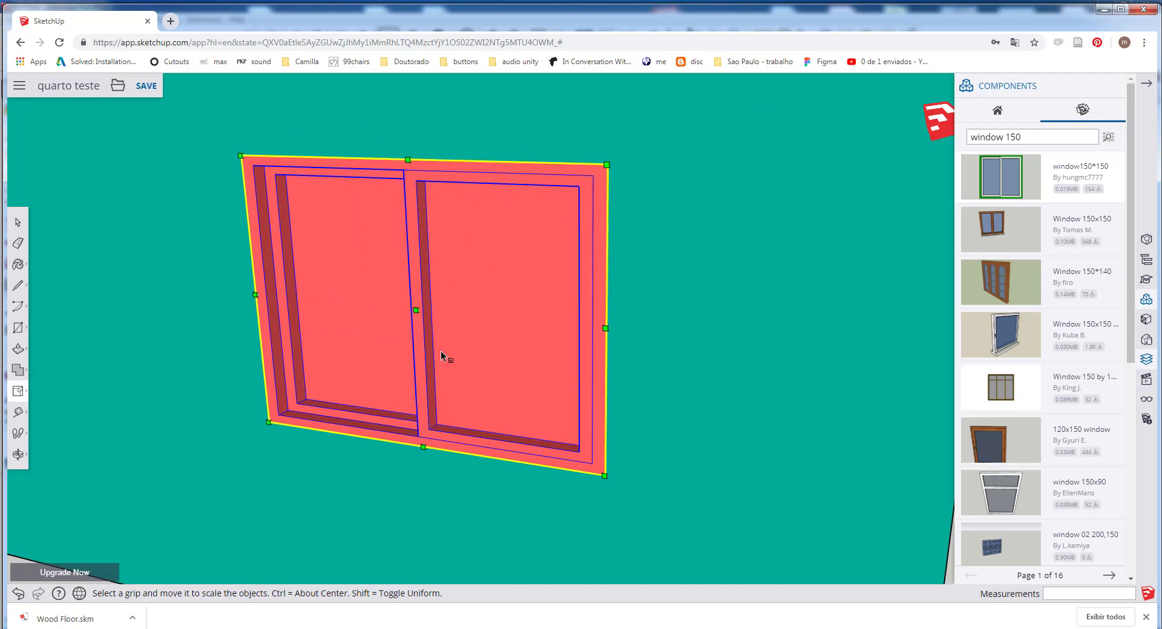
# Step: Leave the Scale tool and check the fitted window and door from outside and above the room
pyautogui.scroll(2, 426, 181)
pyautogui.scroll(-5, 393, 263)
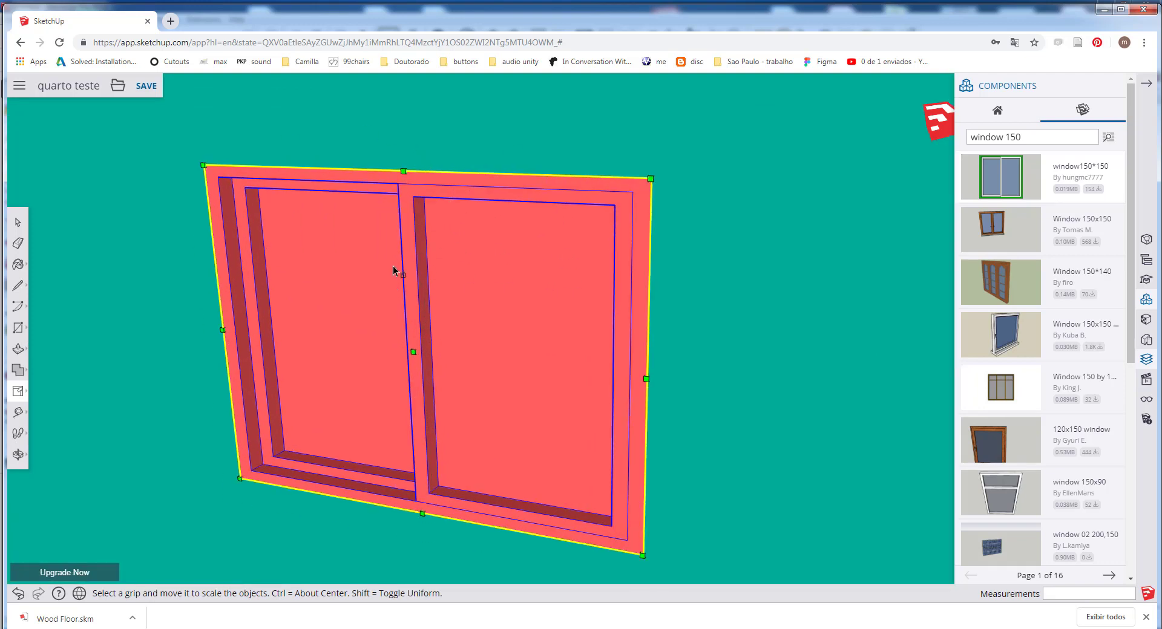
pyautogui.press('space')
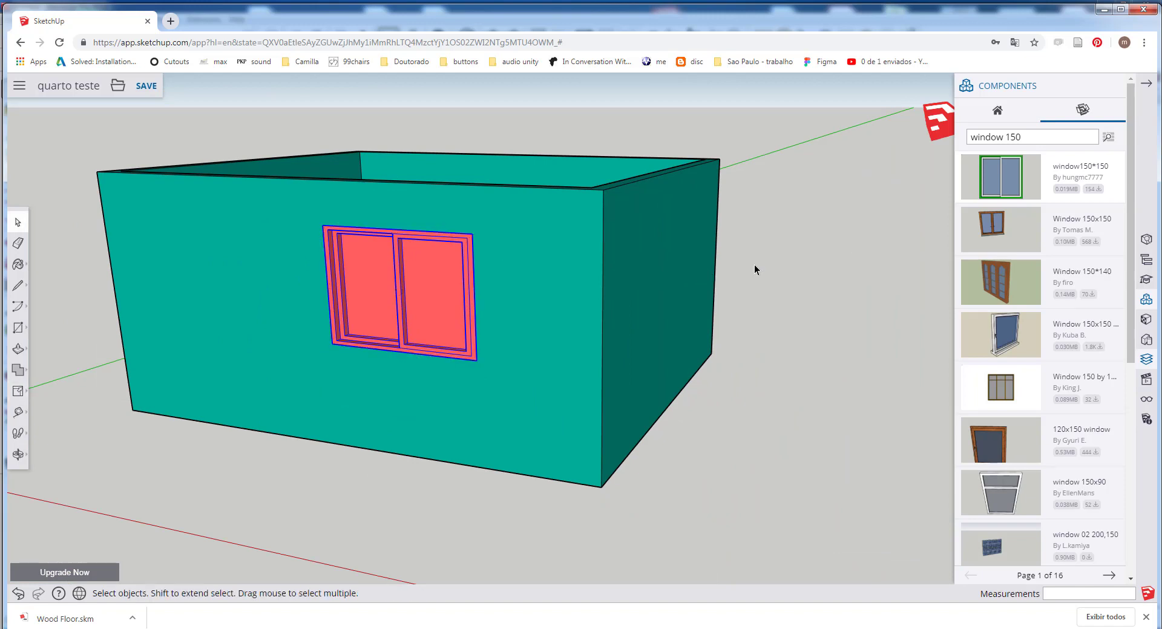
pyautogui.moveTo(459, 270); pyautogui.dragTo(104, 307, button='middle')
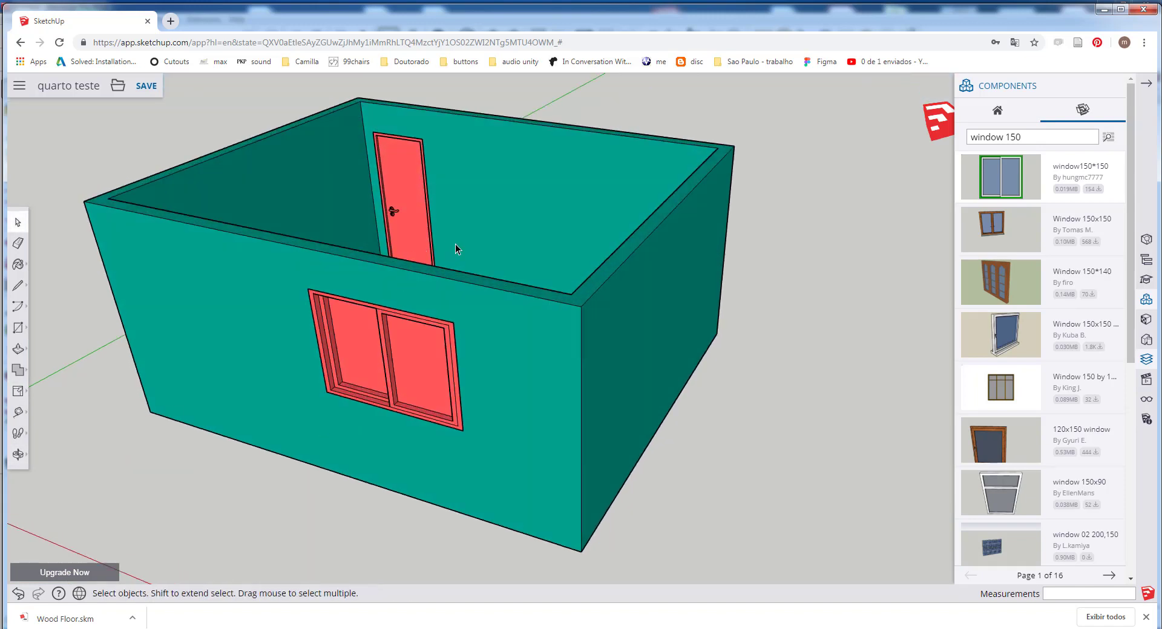
pyautogui.moveTo(519, 267); pyautogui.dragTo(554, 332, button='middle')
pyautogui.scroll(-2, 510, 303)
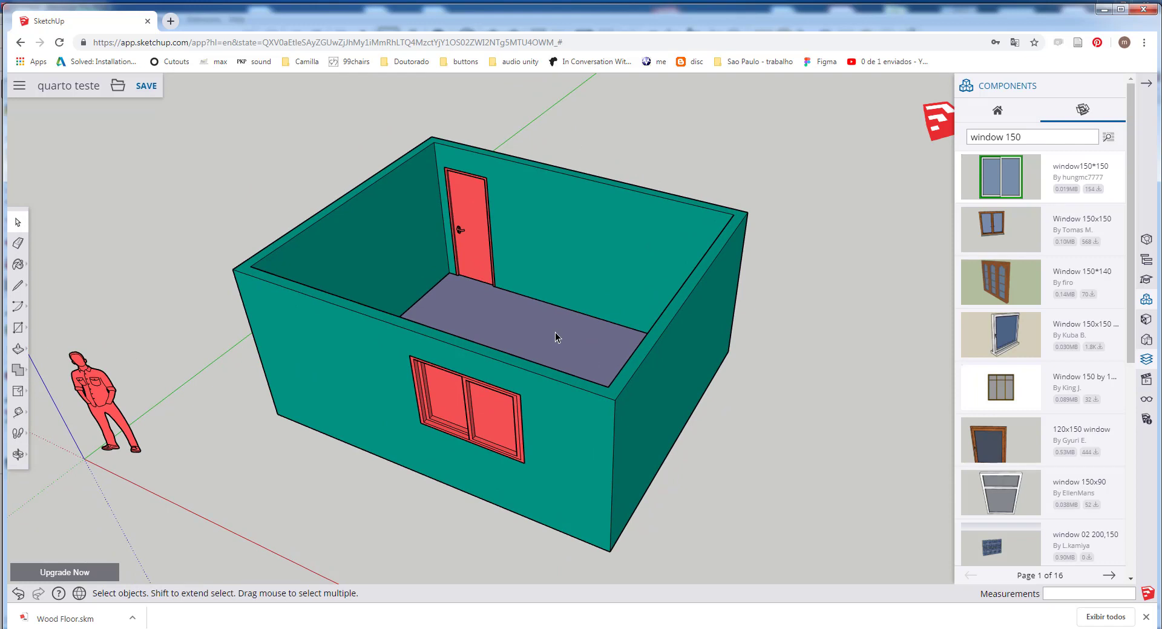
# Step: Browse the Asphalt and Concrete materials and paint the walls with Polished Concrete New
pyautogui.click(1146, 320)
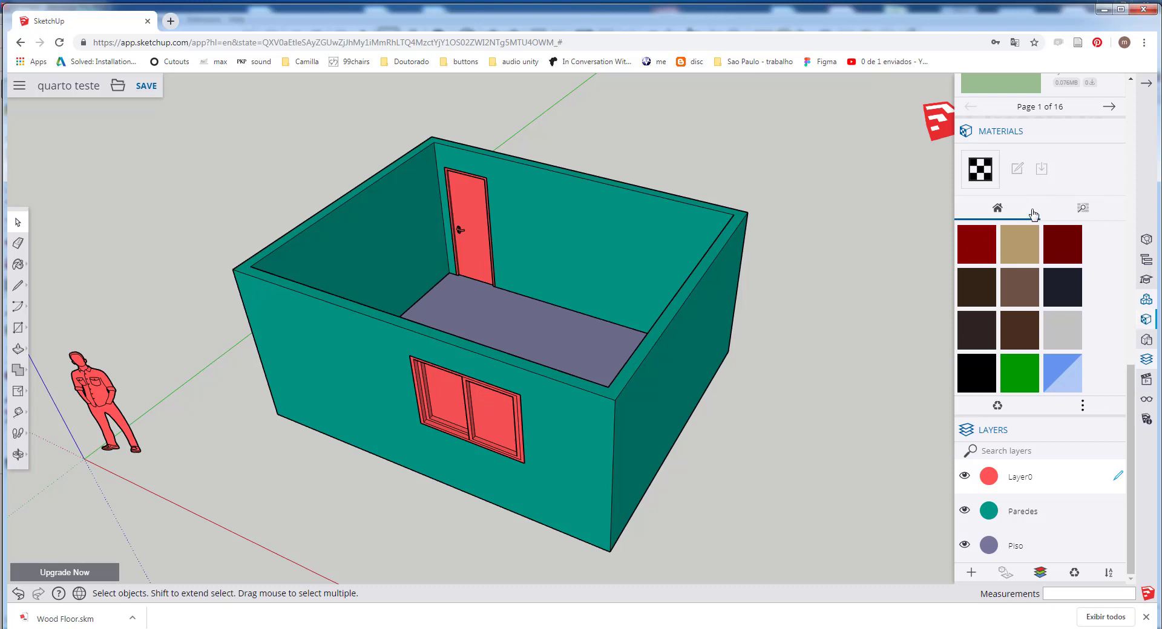
pyautogui.keyDown('shift'); pyautogui.moveTo(583, 321); pyautogui.dragTo(558, 315, button='middle'); pyautogui.keyUp('shift')
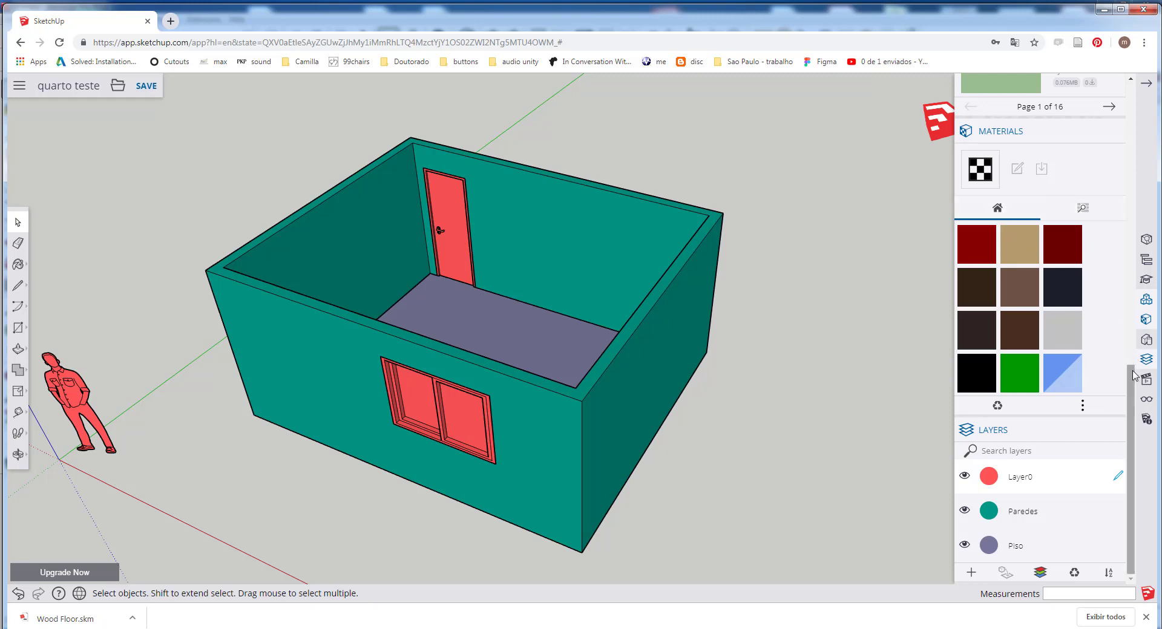
pyautogui.moveTo(1132, 372); pyautogui.dragTo(1138, 333)
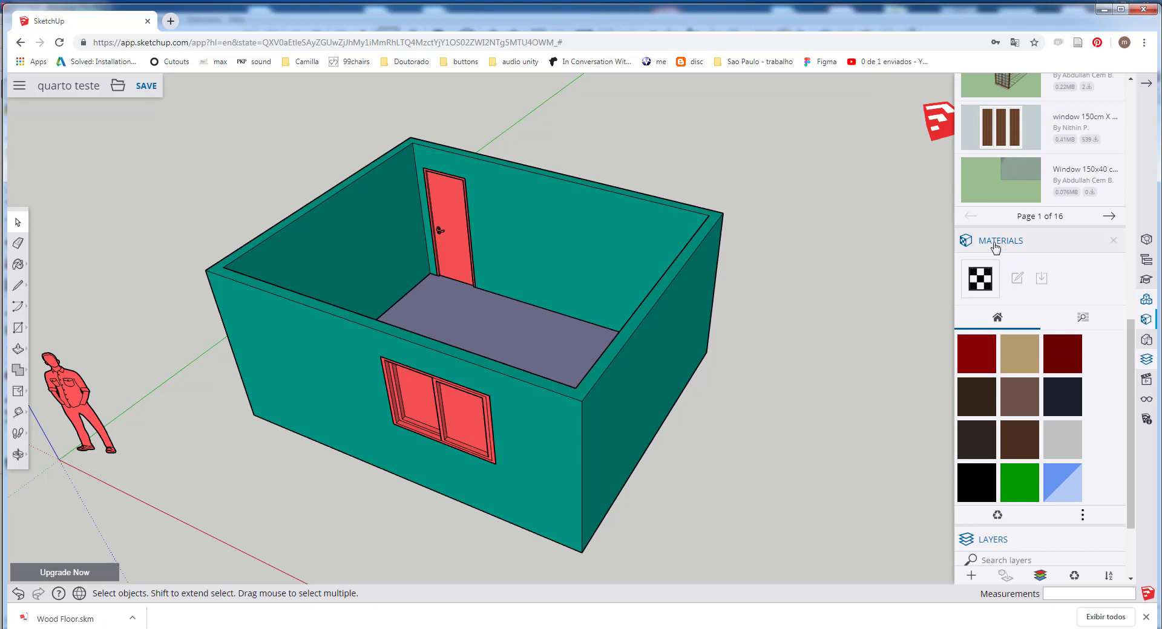
pyautogui.click(1080, 319)
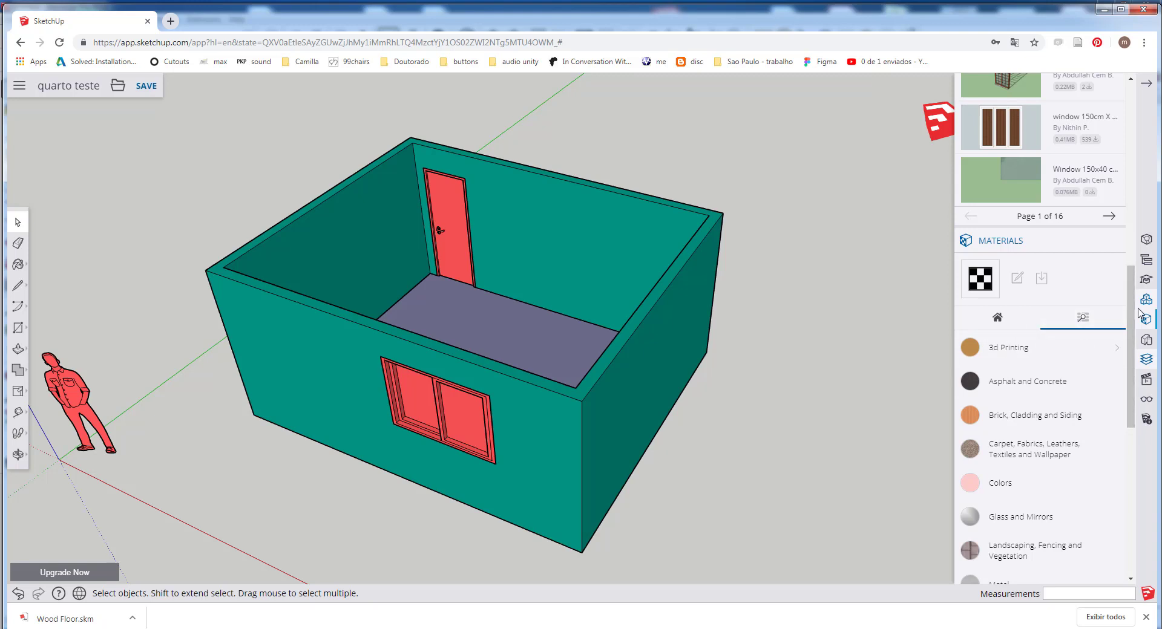
pyautogui.moveTo(1133, 319); pyautogui.dragTo(1131, 371)
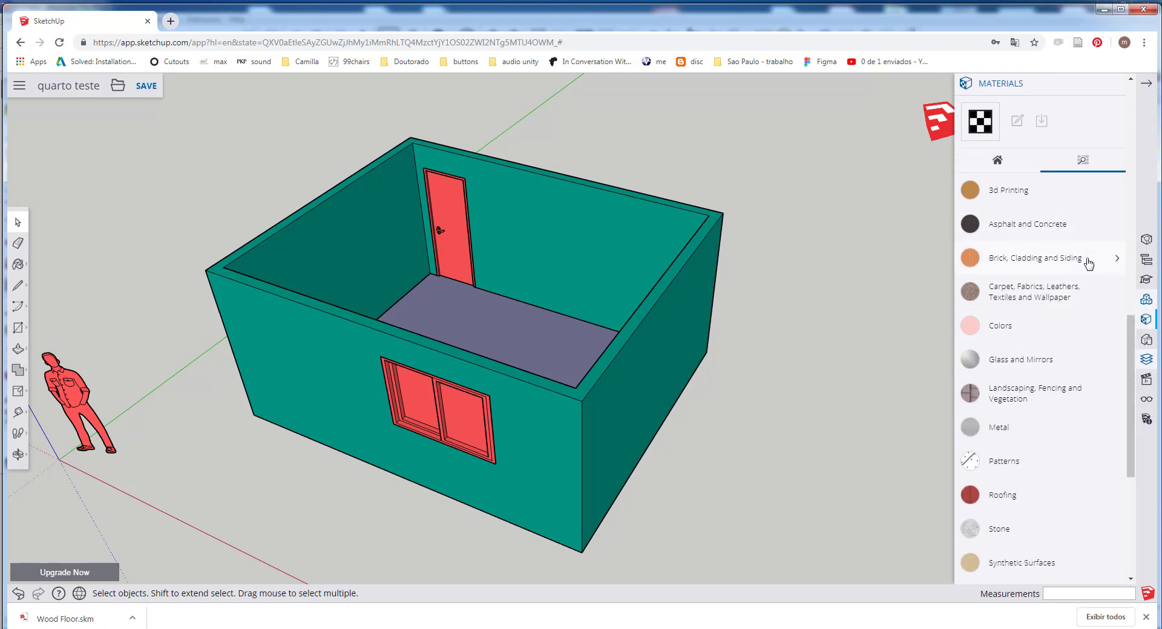
pyautogui.click(1019, 224)
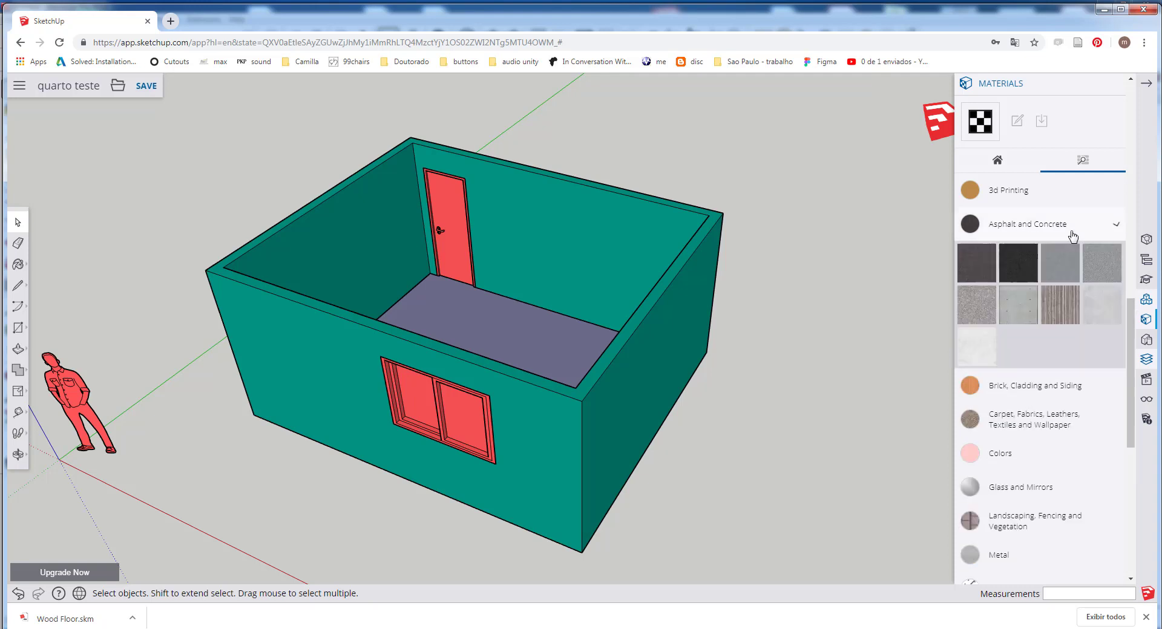
pyautogui.click(1101, 309)
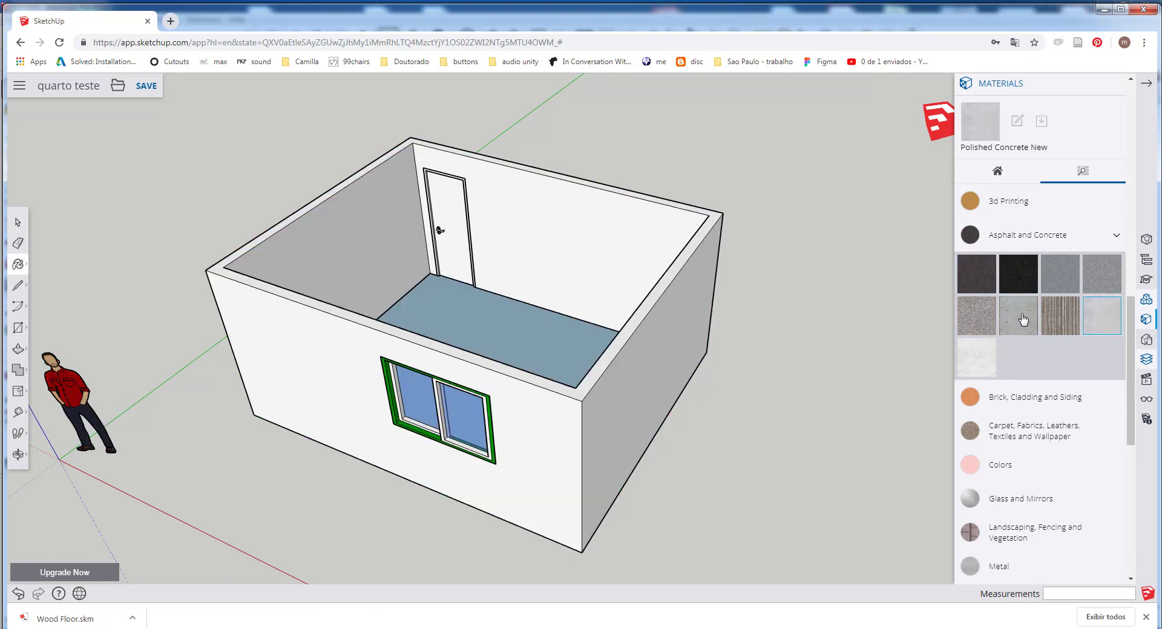
pyautogui.click(607, 235)
# Step: Find the dark grey Color M06 in the Colors materials and paint the door with it
pyautogui.press('o')
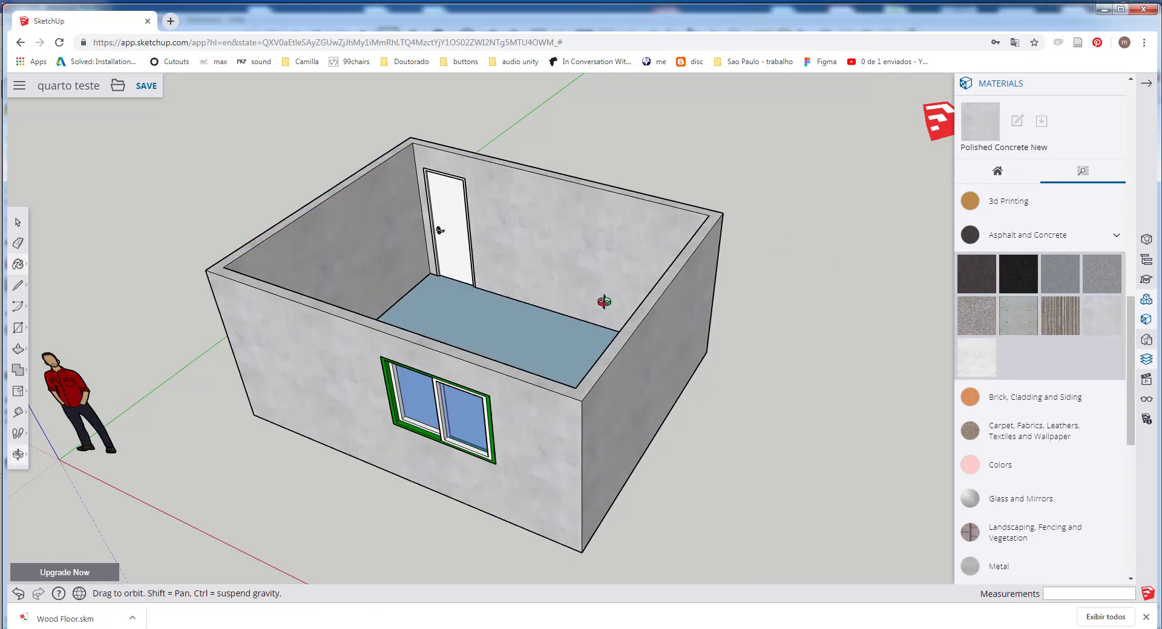
pyautogui.moveTo(602, 298)
pyautogui.mouseDown()
pyautogui.moveTo(415, 278)
pyautogui.moveTo(524, 281)
pyautogui.moveTo(612, 267)
pyautogui.moveTo(605, 284)
pyautogui.mouseUp()
pyautogui.press('b')
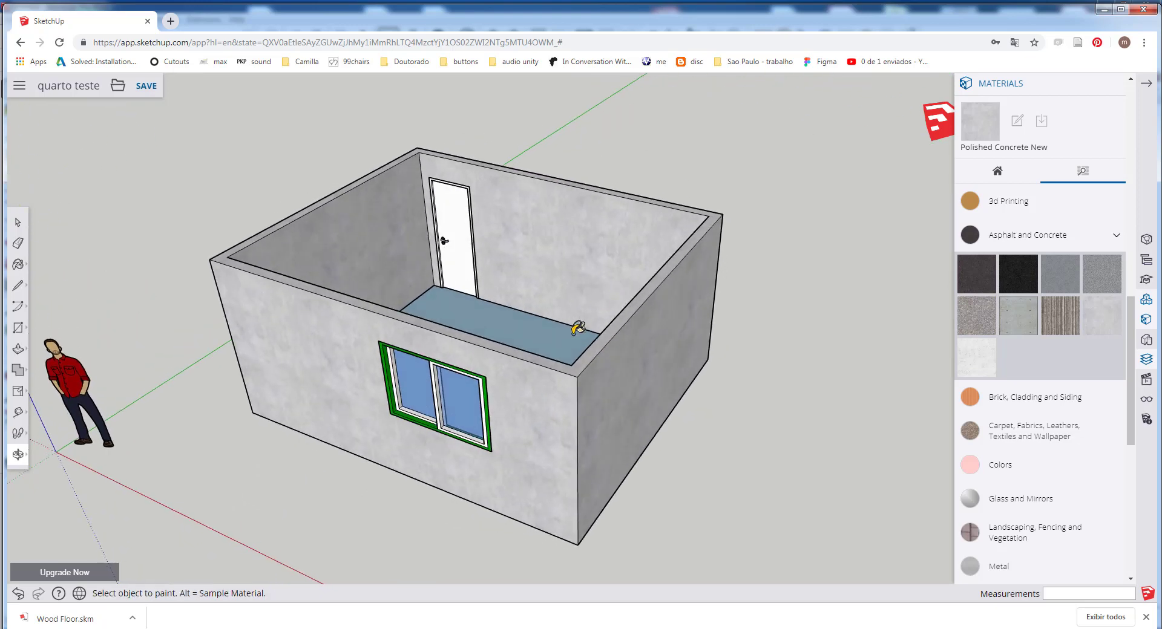
pyautogui.scroll(2, 550, 356)
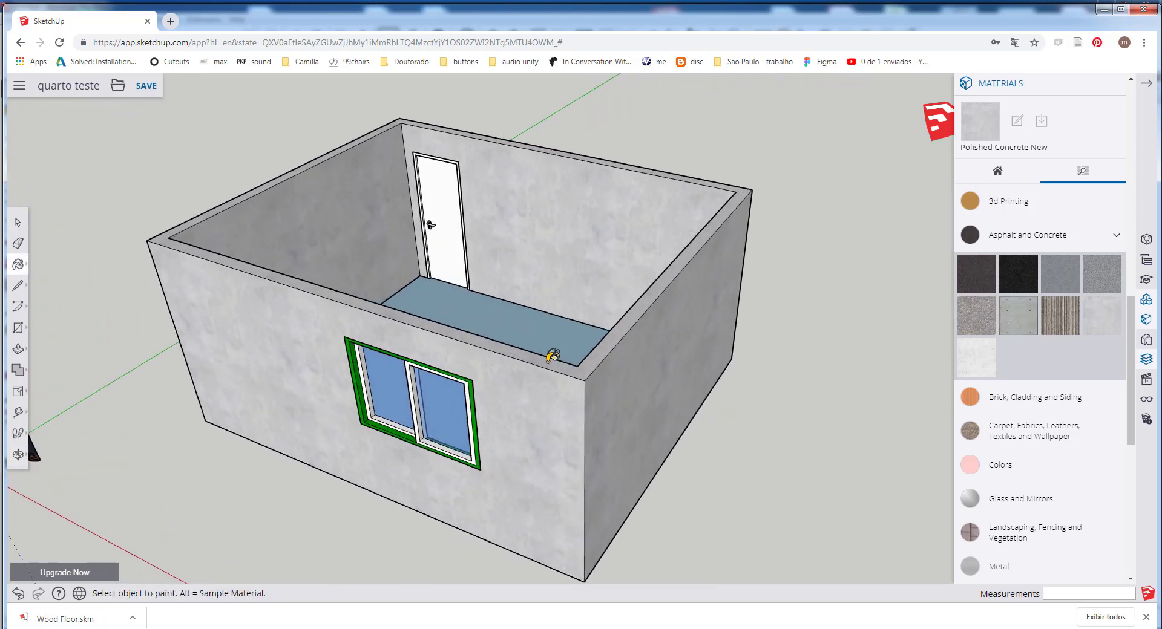
pyautogui.moveTo(552, 356); pyautogui.dragTo(570, 314, button='middle')
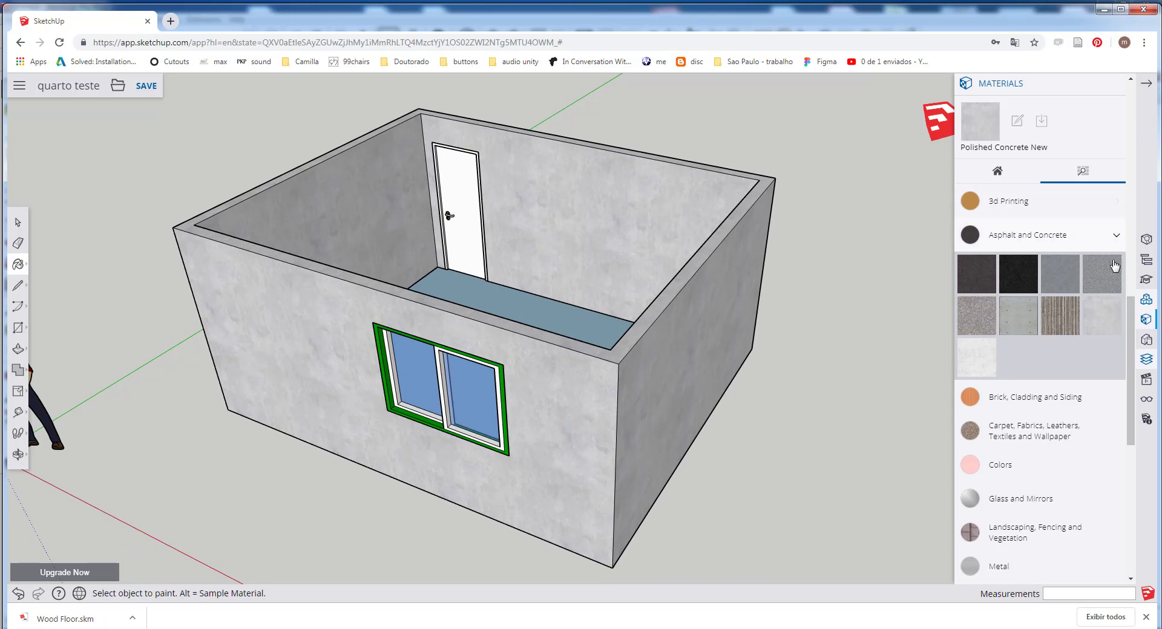
pyautogui.click(1116, 236)
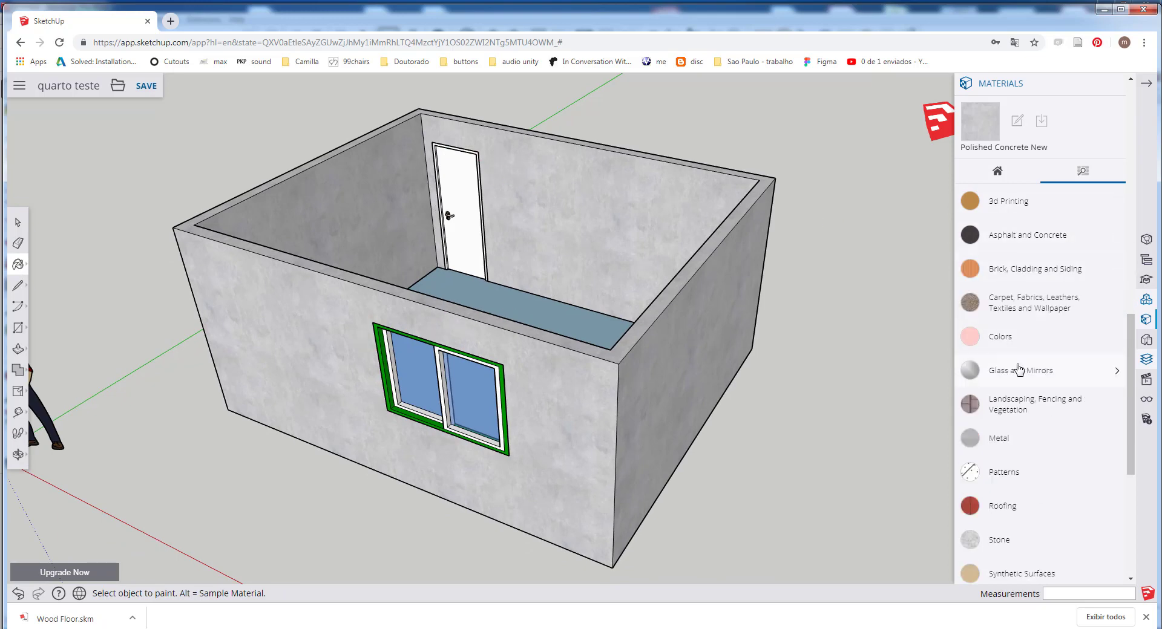
pyautogui.scroll(-5, 1019, 370)
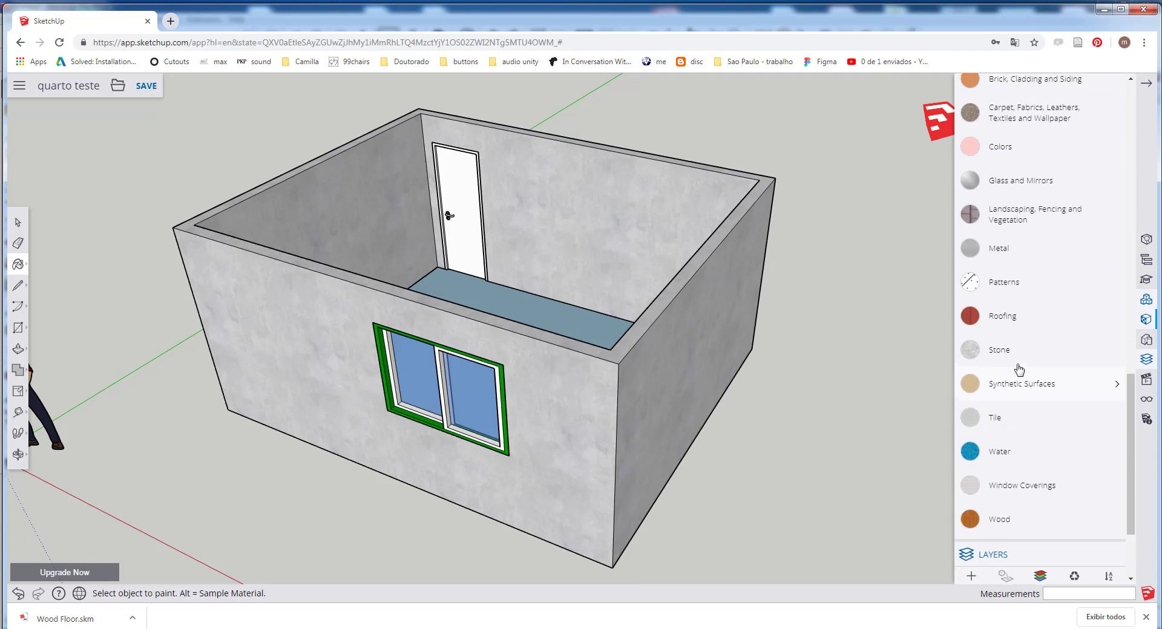
pyautogui.scroll(2, 1020, 370)
pyautogui.click(1001, 203)
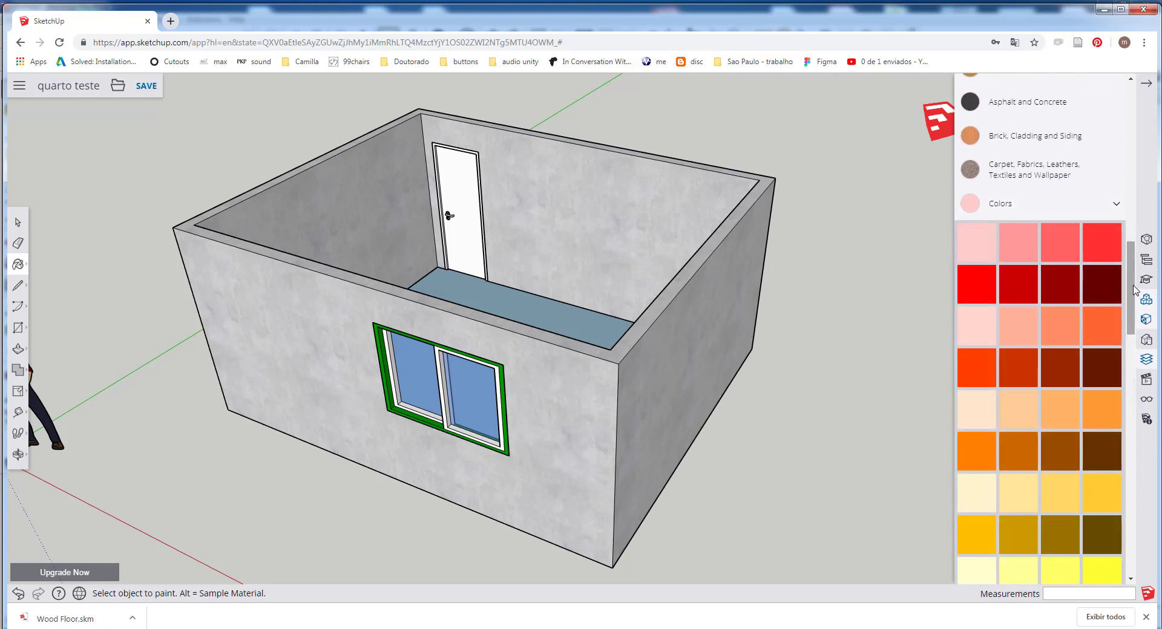
pyautogui.moveTo(1135, 289); pyautogui.dragTo(1138, 455)
pyautogui.scroll(3, 470, 174)
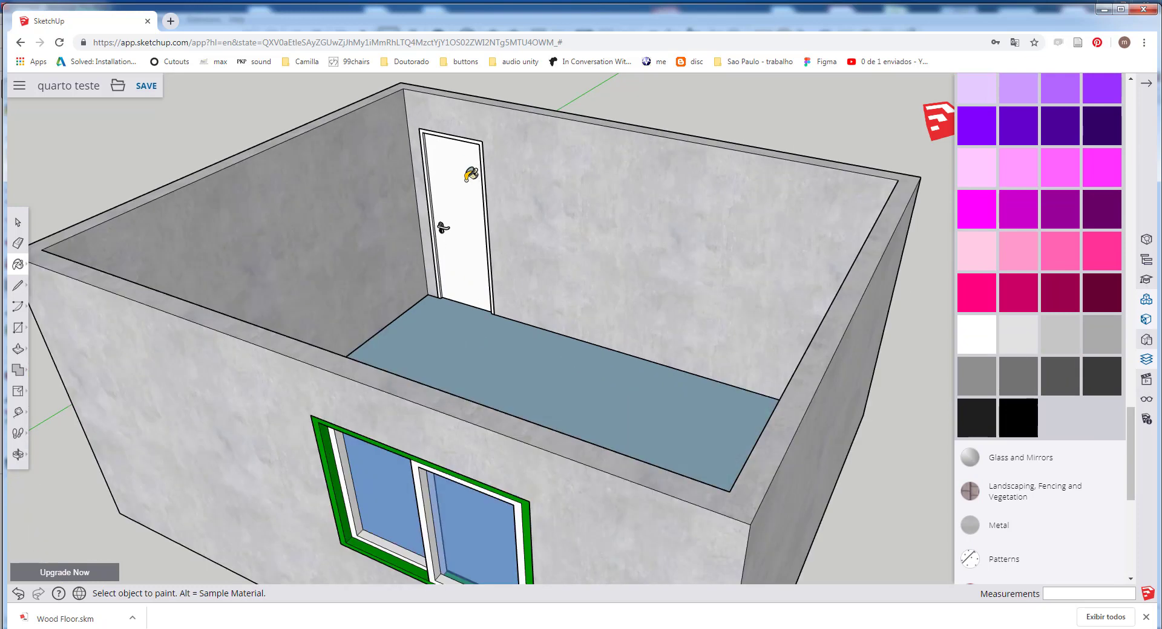
pyautogui.click(469, 172)
# Step: Open the window component for editing and select all its geometry except the two glass panes
pyautogui.scroll(-2, 477, 160)
pyautogui.scroll(3, 469, 411)
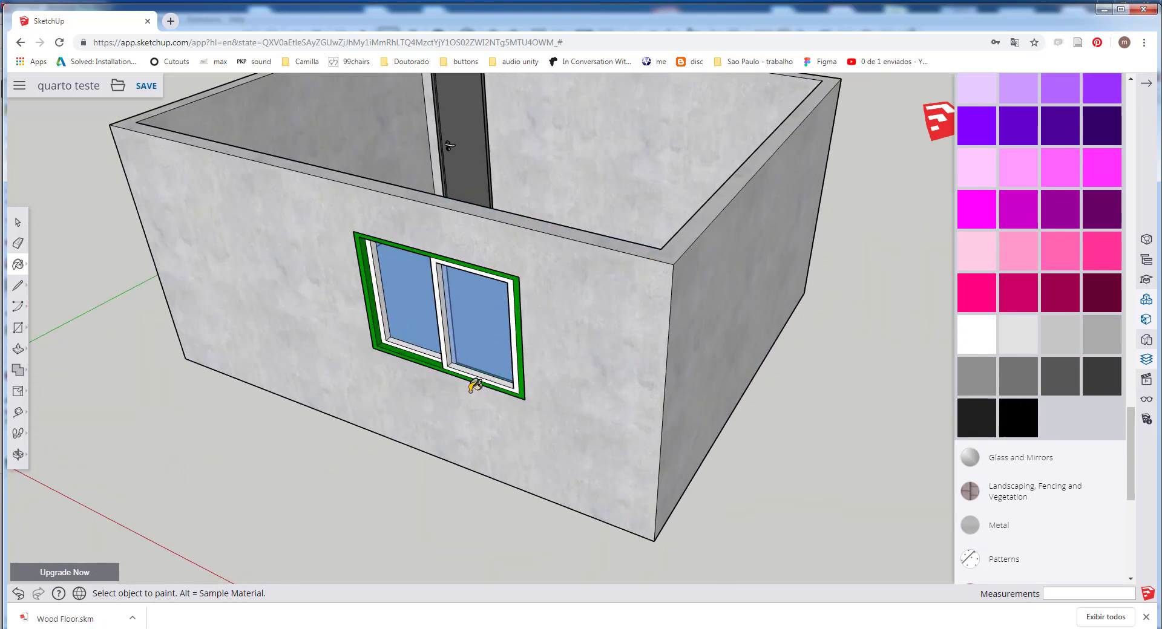
pyautogui.scroll(2, 436, 318)
pyautogui.scroll(2, 445, 260)
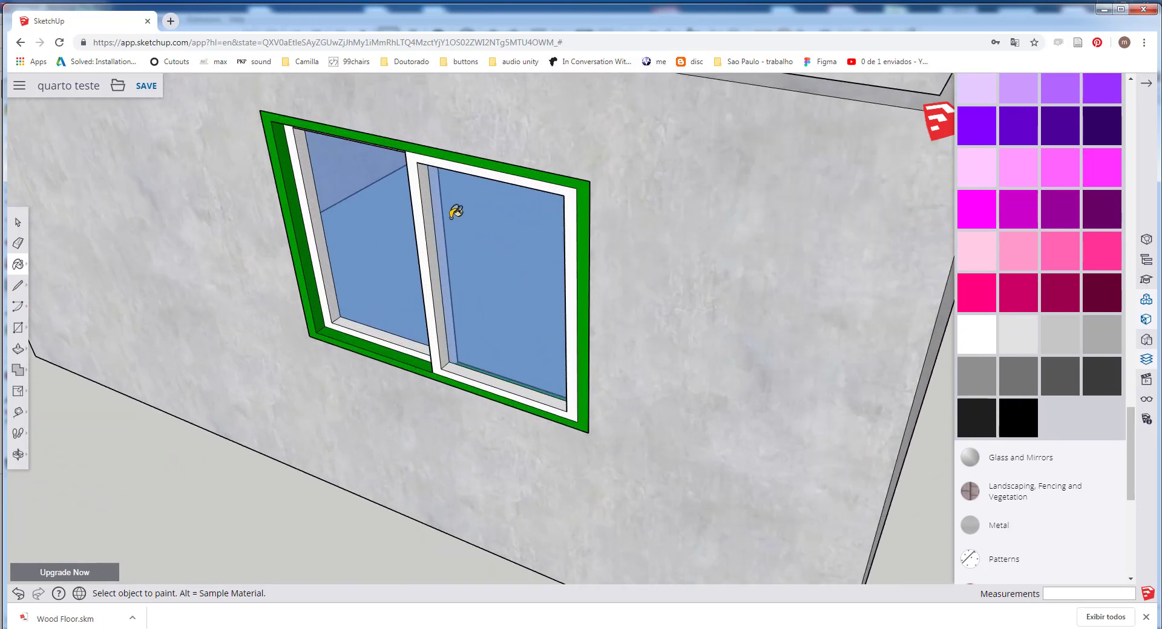
pyautogui.moveTo(453, 207); pyautogui.dragTo(454, 148, button='middle')
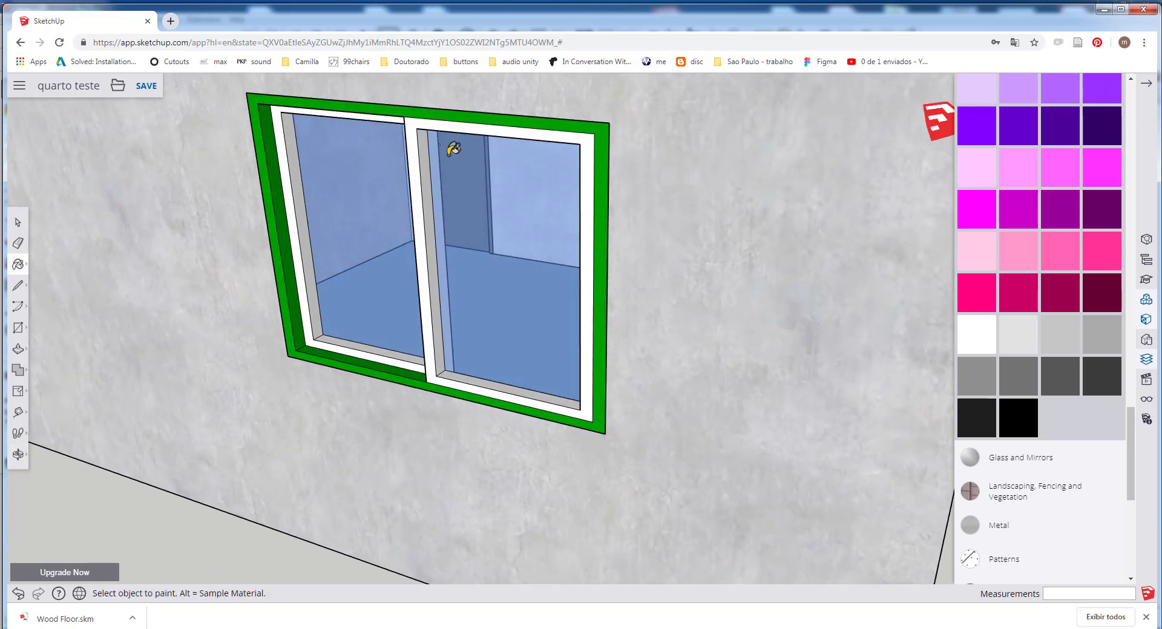
pyautogui.click(18, 222)
pyautogui.click(295, 109)
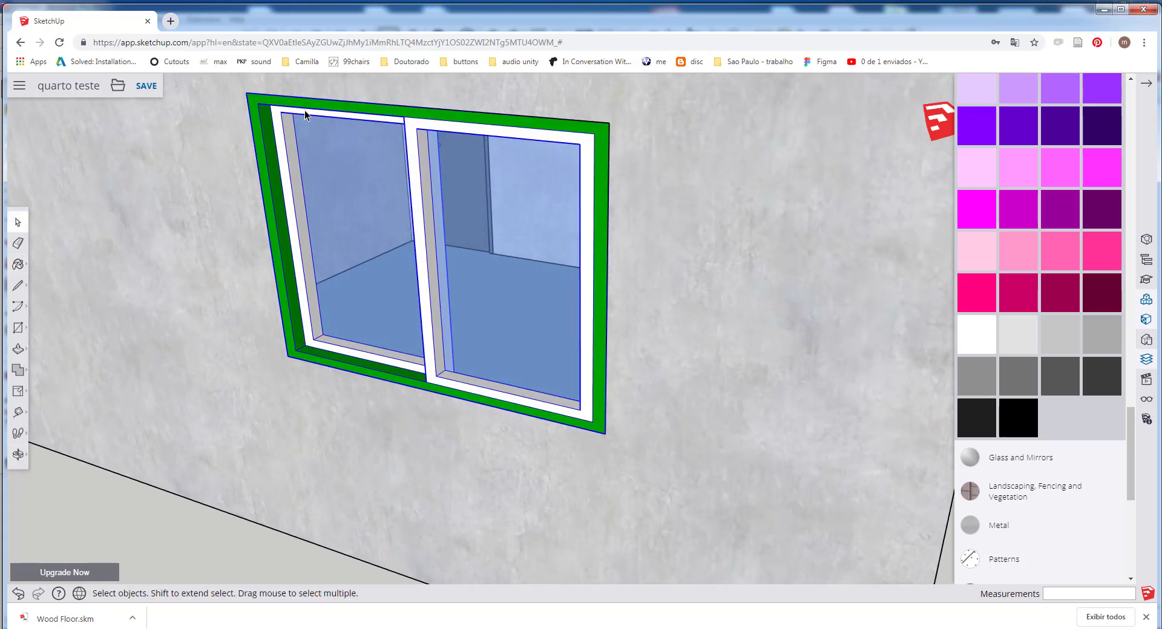
pyautogui.doubleClick(352, 109)
pyautogui.scroll(-1, 357, 260)
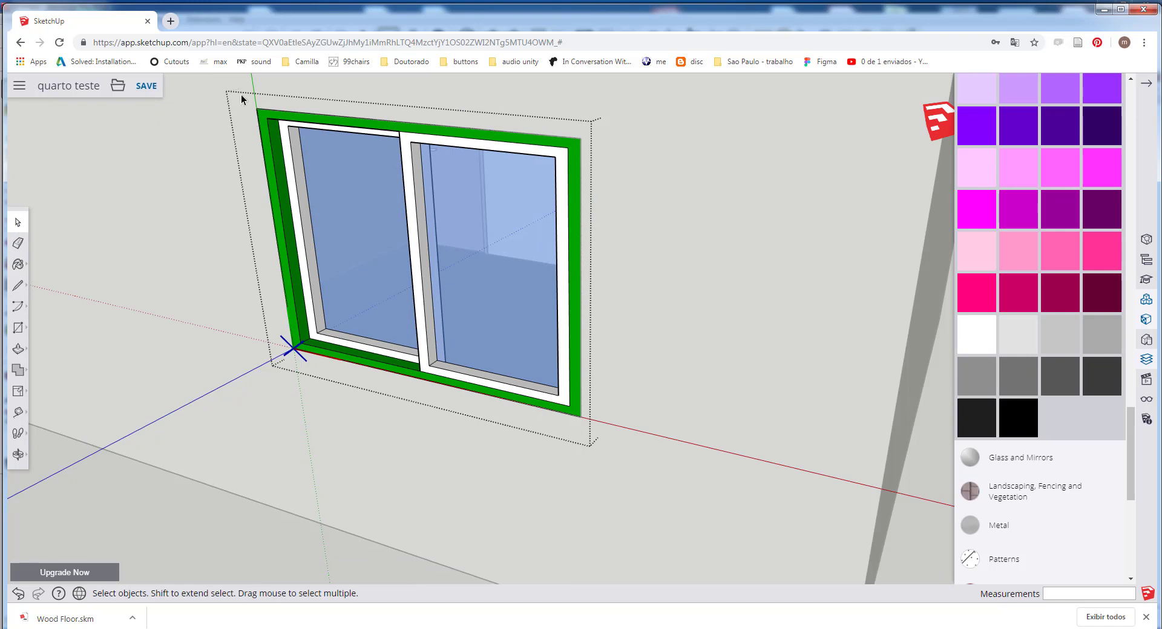
pyautogui.moveTo(241, 94); pyautogui.dragTo(717, 451)
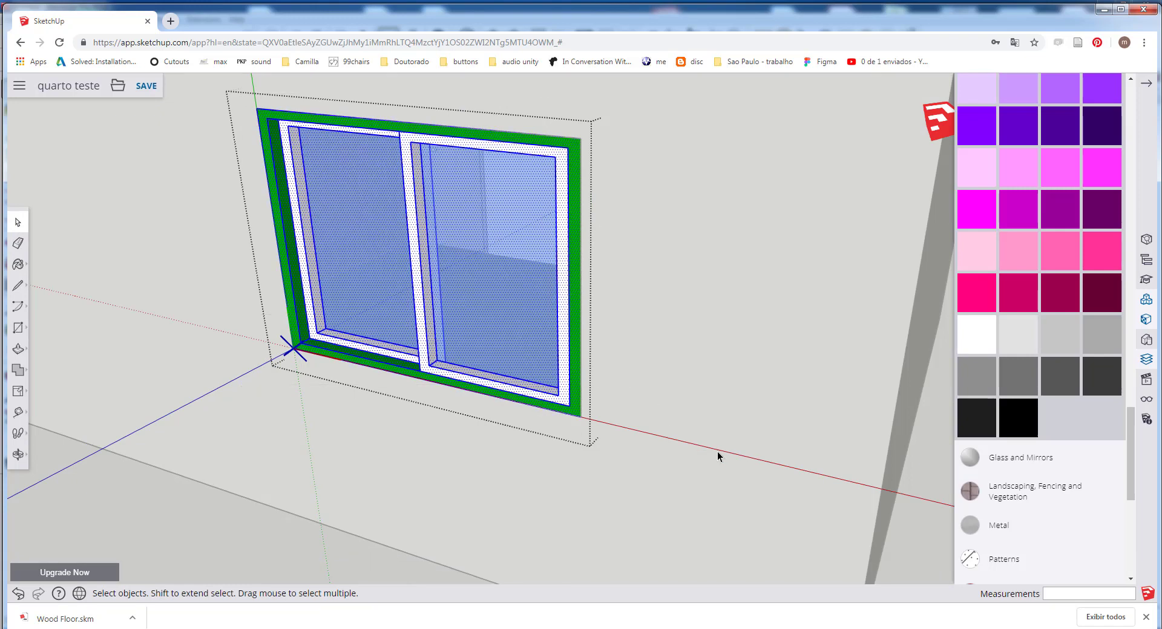
pyautogui.keyDown('shift'); pyautogui.click(359, 198); pyautogui.keyUp('shift')
pyautogui.keyDown('shift'); pyautogui.click(454, 205); pyautogui.keyUp('shift')
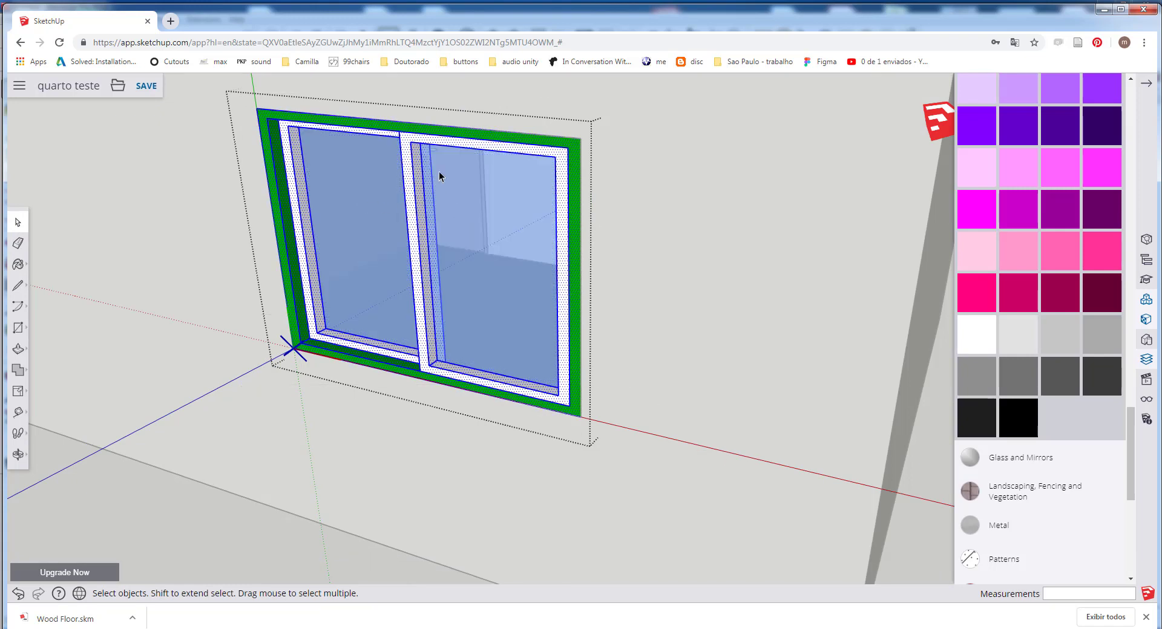
# Step: Paint the selected window frame with Color M06 and leave component editing
pyautogui.scroll(2, 440, 177)
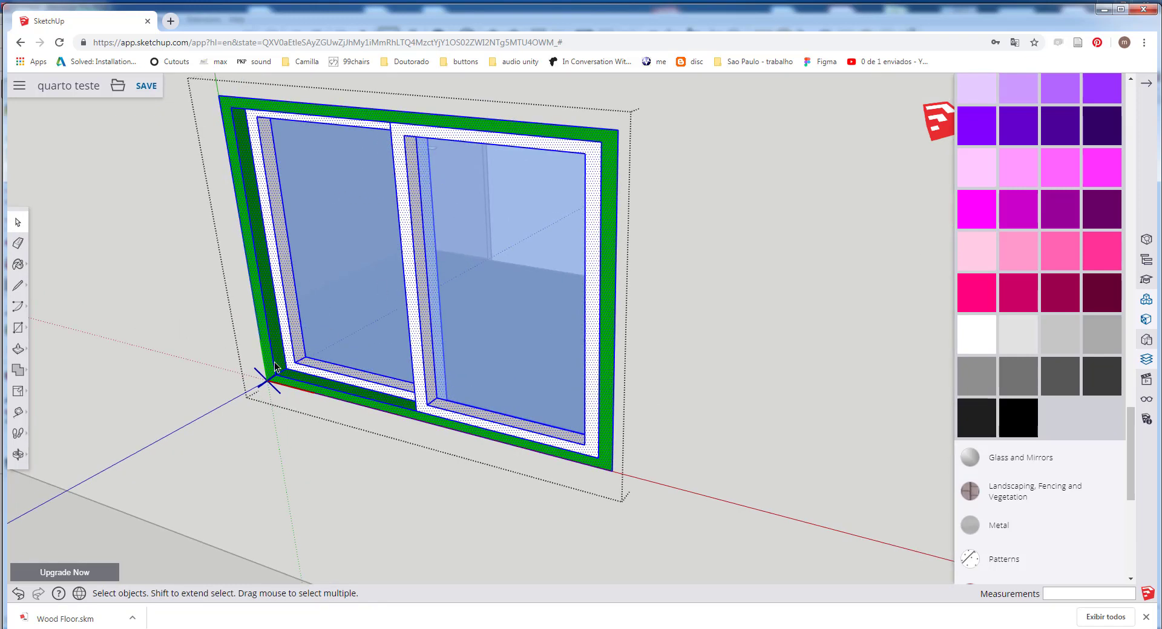
pyautogui.click(18, 265)
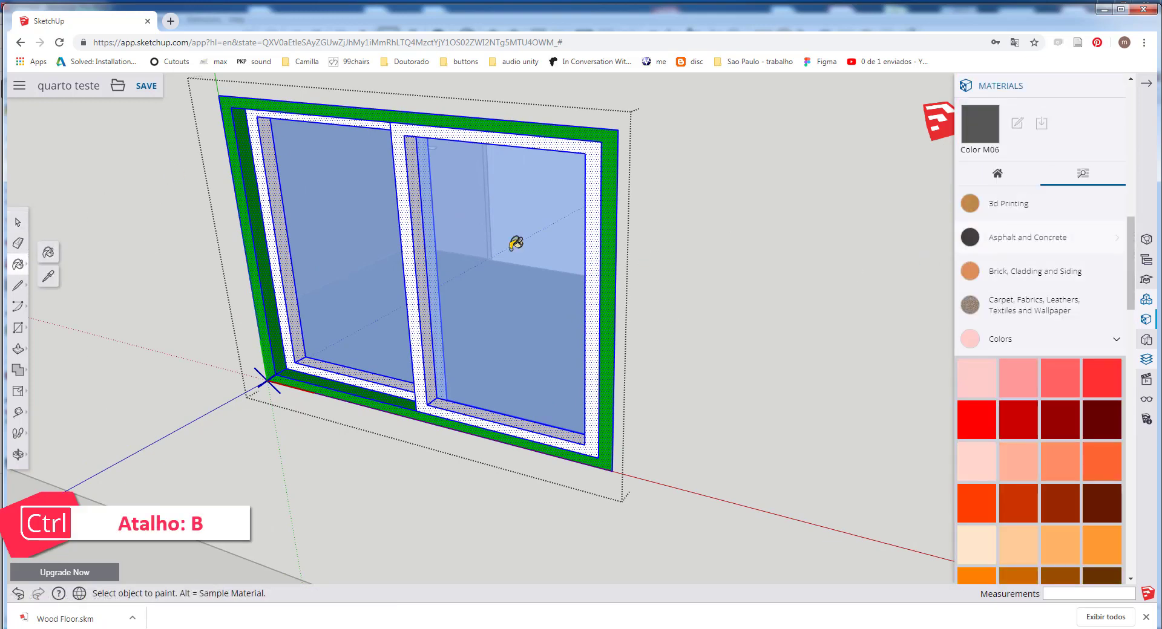
pyautogui.click(416, 116)
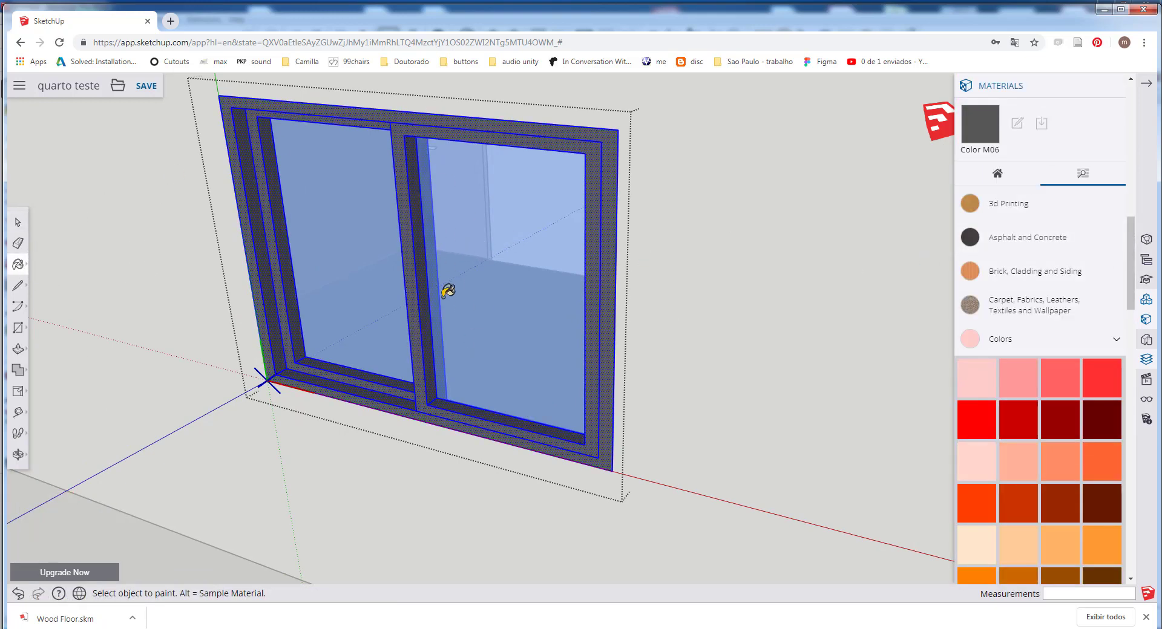
pyautogui.scroll(-3, 446, 331)
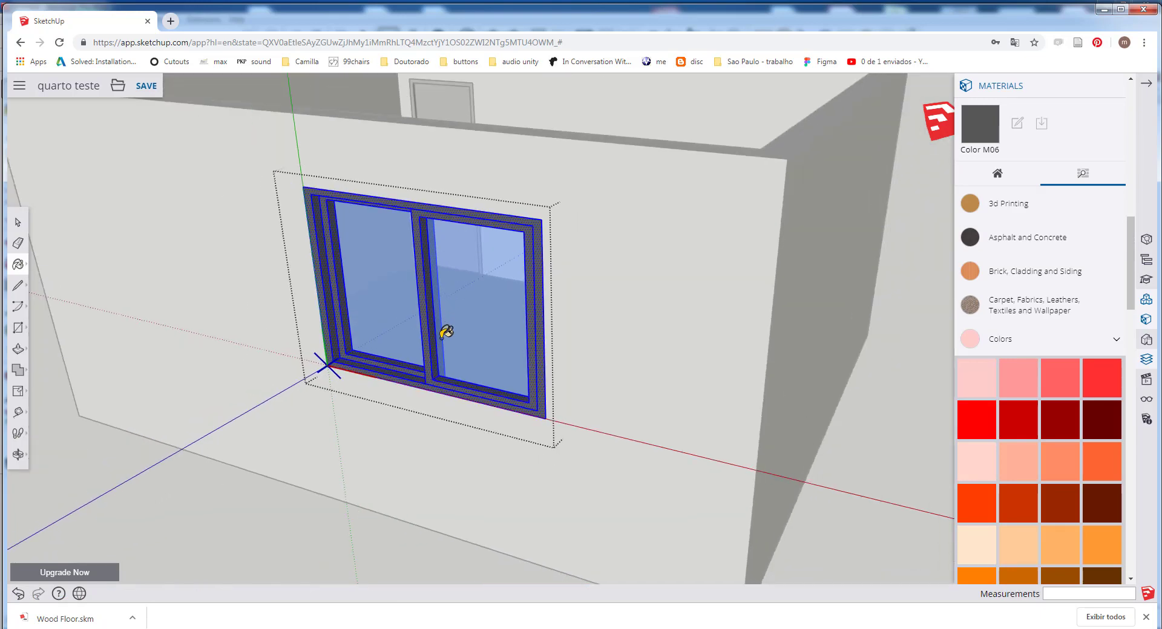
pyautogui.press('space')
pyautogui.scroll(-5, 443, 337)
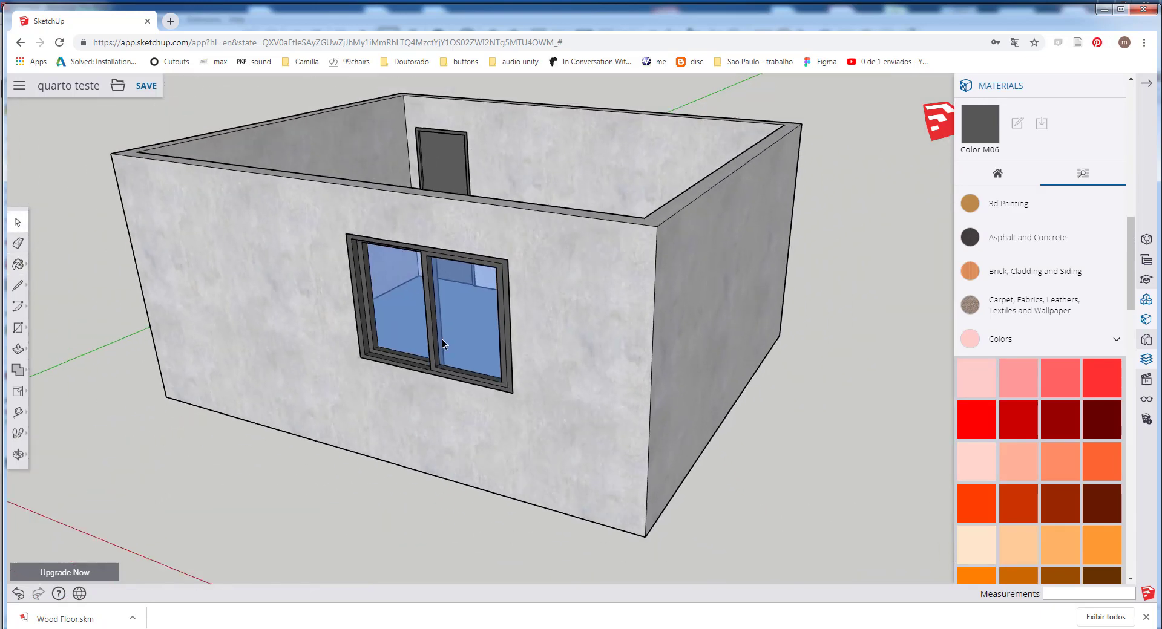
# Step: Collapse the Colors materials and open the Wood category in the material library
pyautogui.moveTo(602, 285); pyautogui.dragTo(455, 309, button='middle')
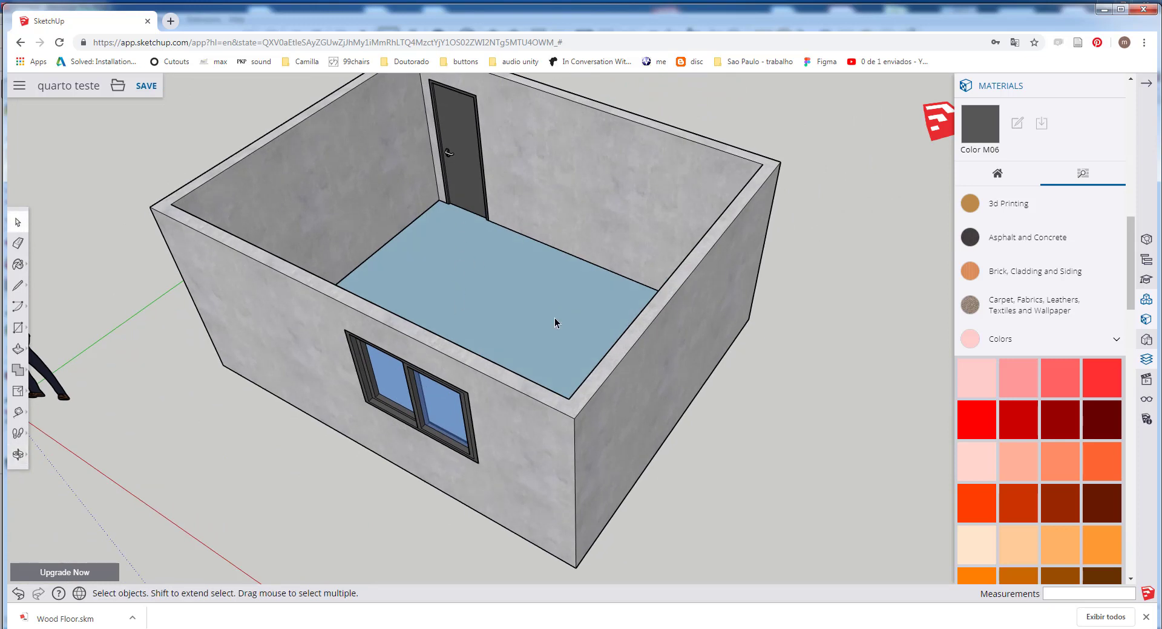
pyautogui.scroll(-1, 1131, 249)
pyautogui.scroll(2, 1131, 250)
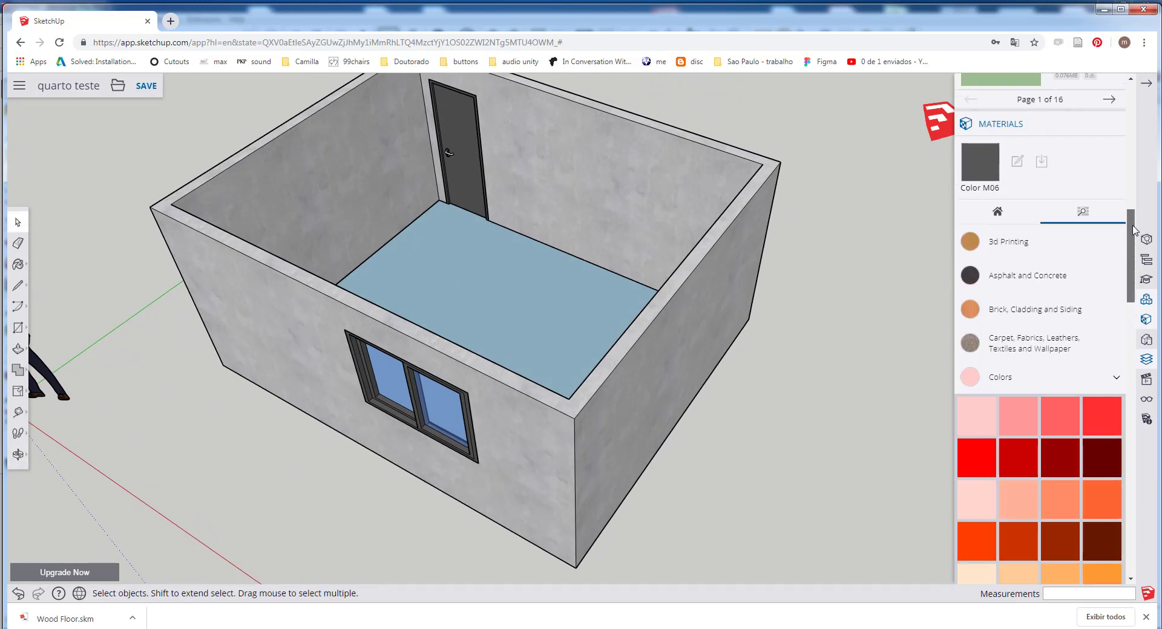
pyautogui.scroll(-1, 1042, 334)
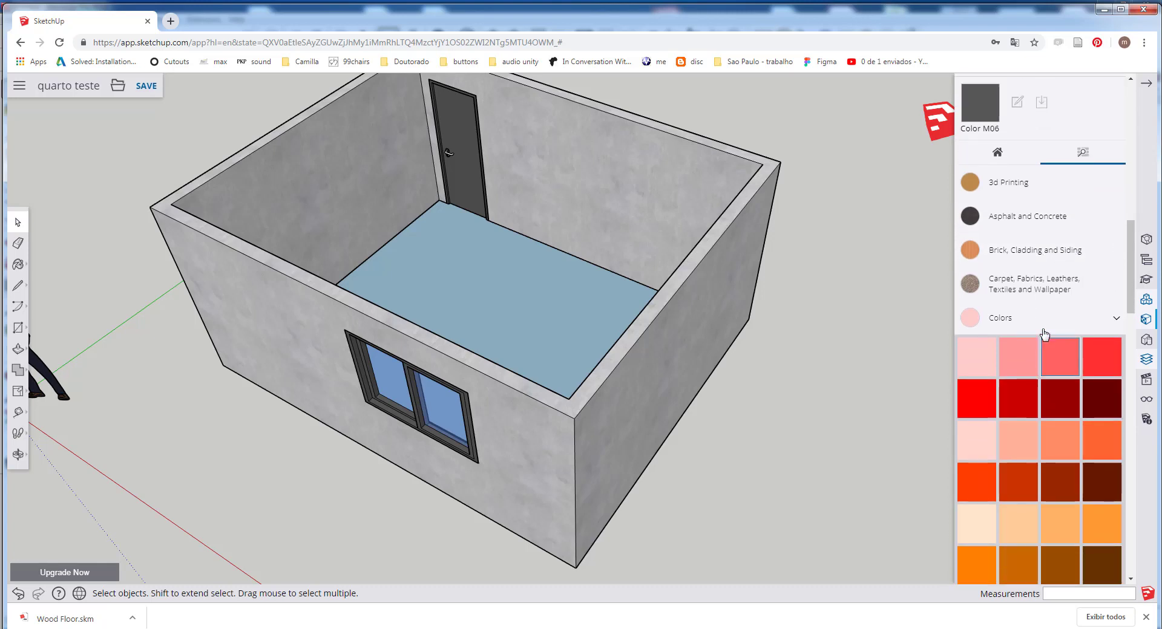
pyautogui.scroll(1, 1043, 334)
pyautogui.click(1117, 348)
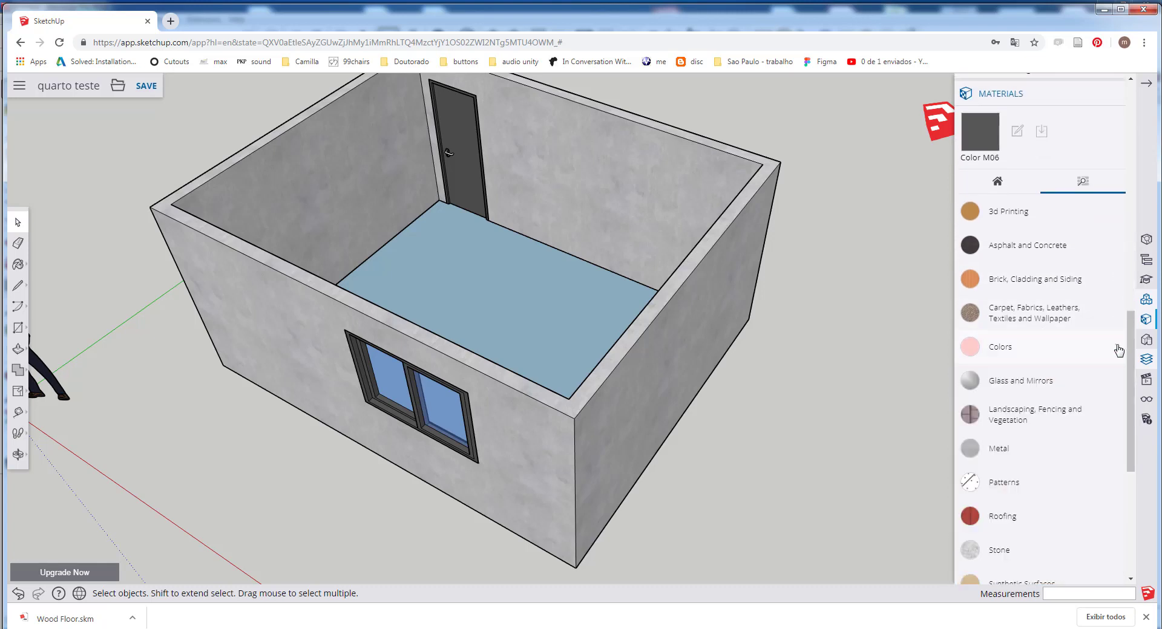
pyautogui.scroll(-5, 1131, 363)
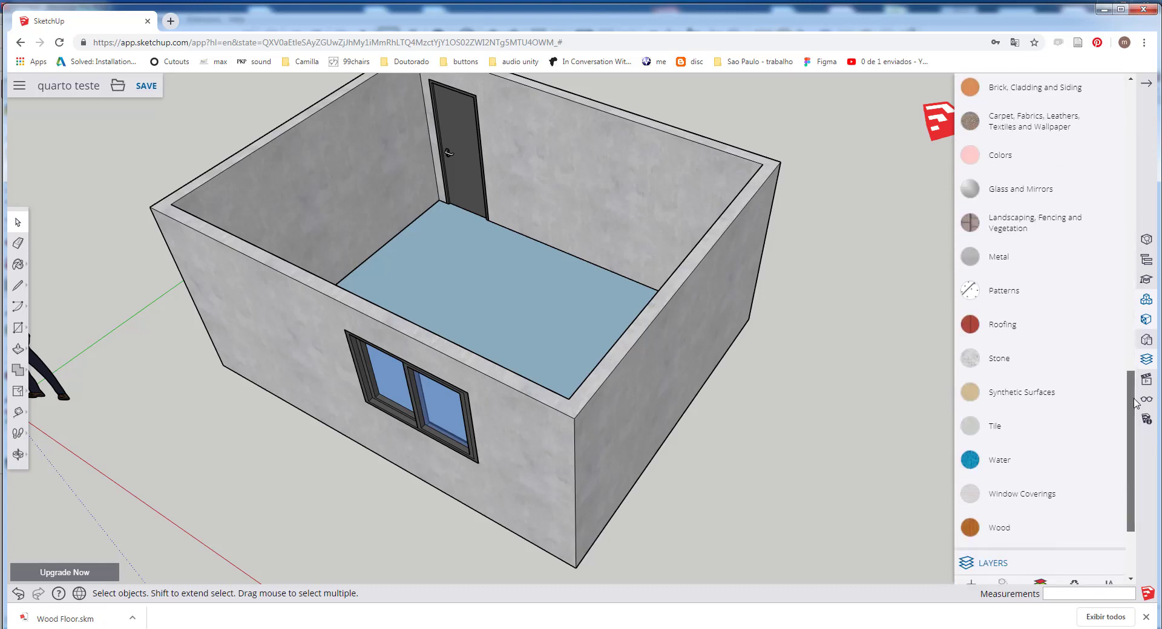
pyautogui.click(999, 419)
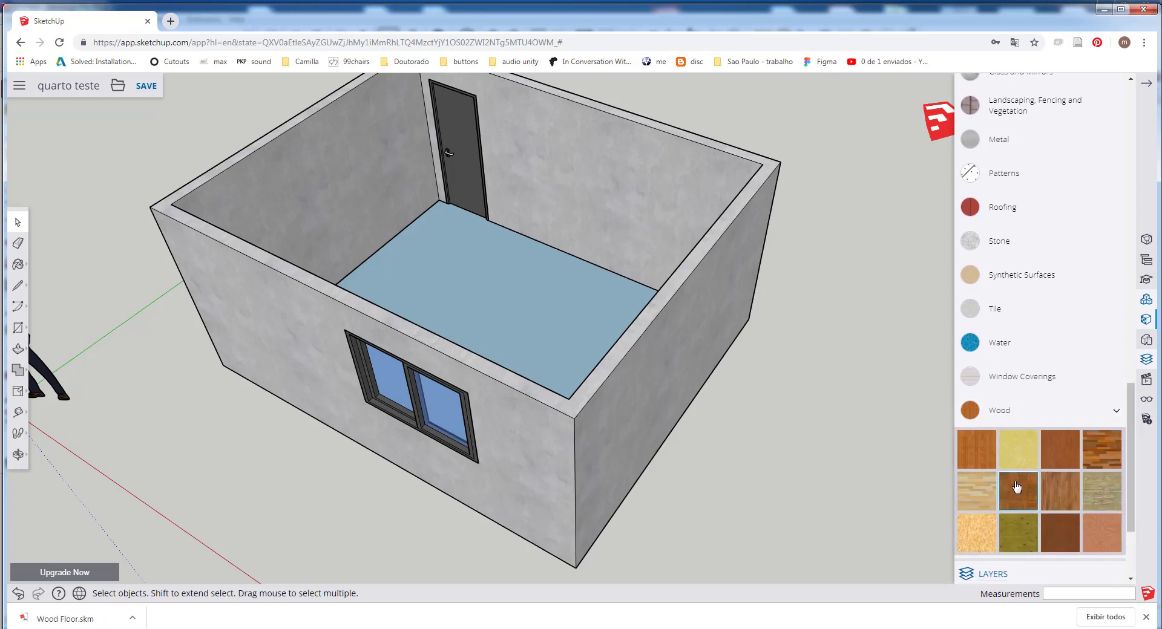
# Step: Paint the bedroom floor with the Wood Floor Dark material
pyautogui.scroll(-2, 1019, 466)
pyautogui.click(1112, 333)
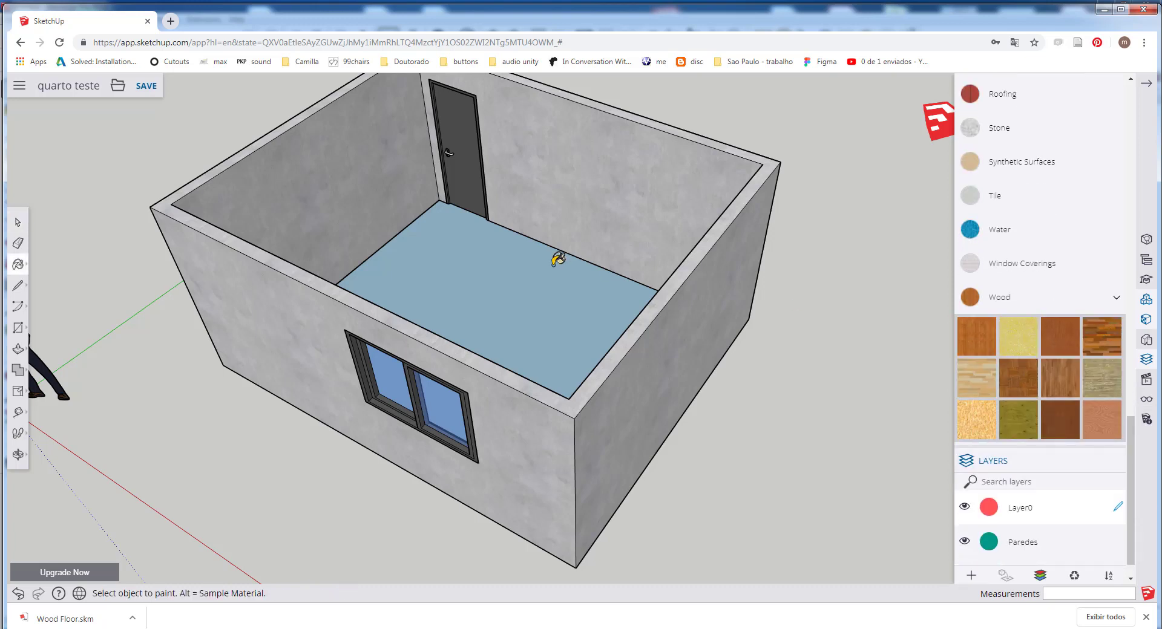
pyautogui.click(512, 293)
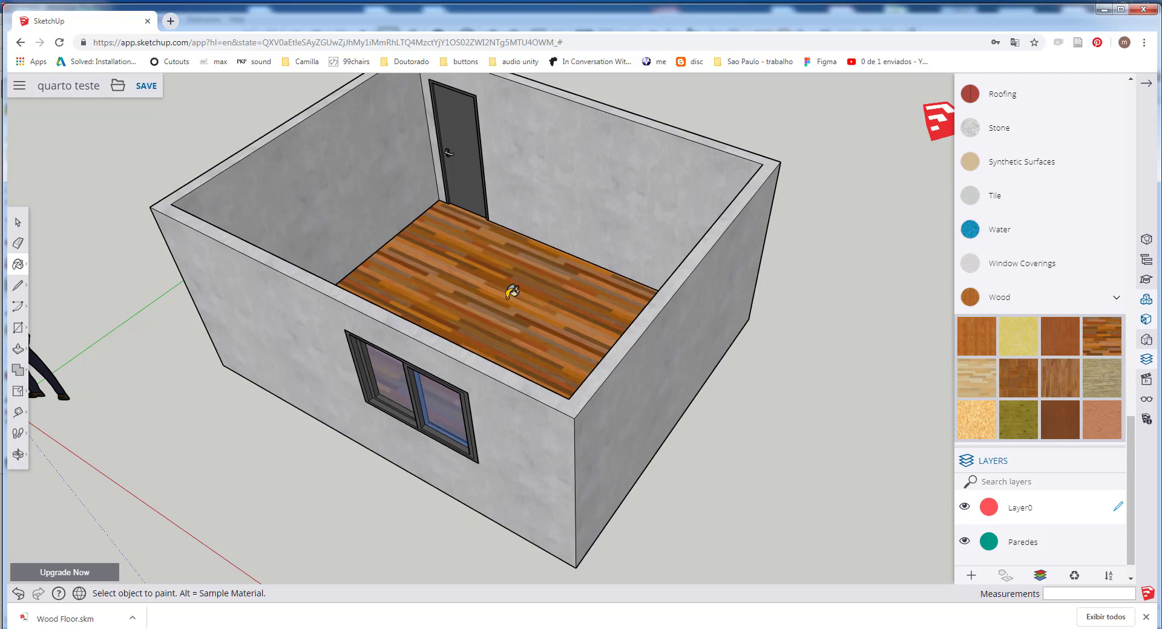
pyautogui.moveTo(526, 300)
pyautogui.mouseDown(button='middle')
pyautogui.moveTo(579, 252)
pyautogui.moveTo(550, 241)
pyautogui.moveTo(576, 296)
pyautogui.moveTo(566, 347)
pyautogui.moveTo(529, 337)
pyautogui.mouseUp(button='middle')
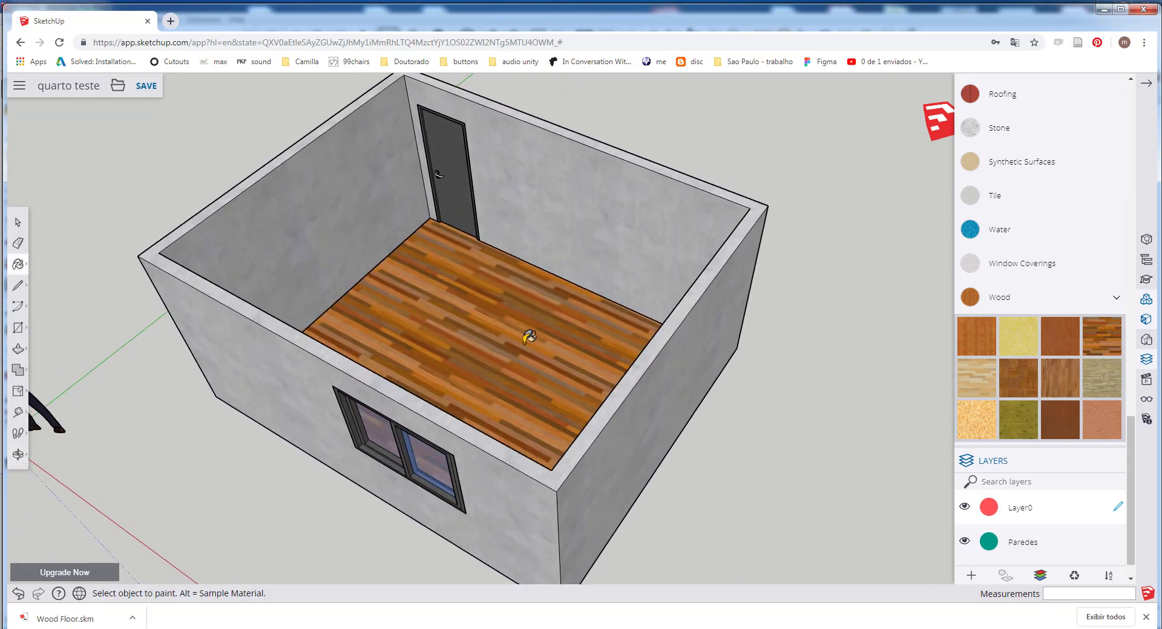
pyautogui.click(18, 222)
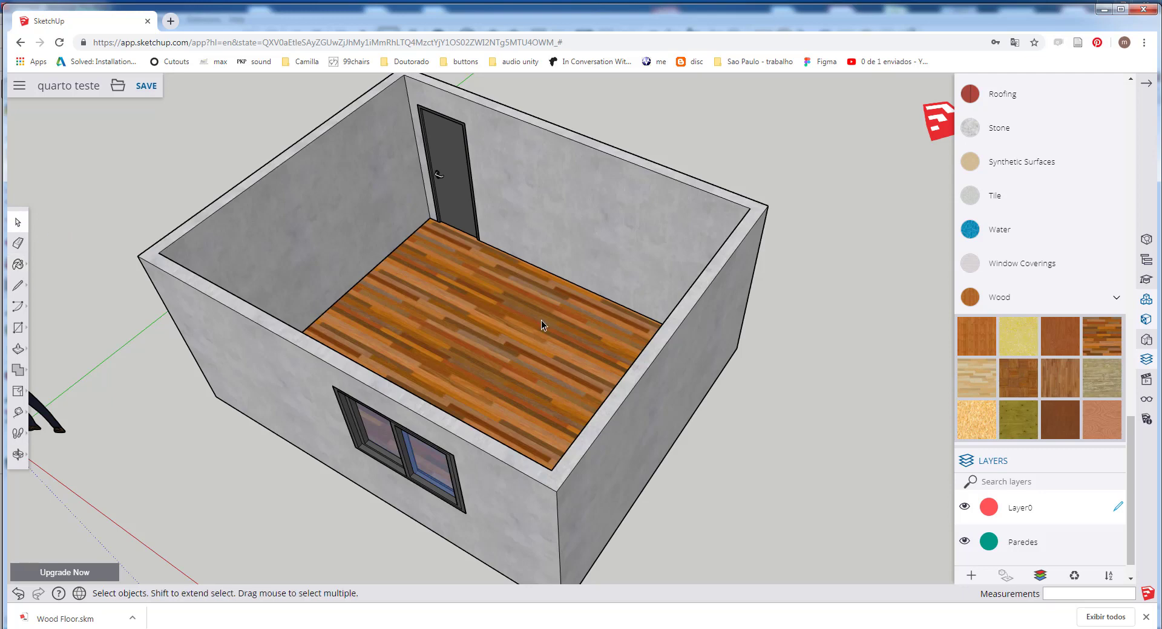
# Step: Open the walls for editing, select the inner wall face around the door, and pick Polished Concrete New from the model's materials
pyautogui.scroll(-3, 541, 321)
pyautogui.moveTo(541, 320); pyautogui.dragTo(593, 346, button='middle')
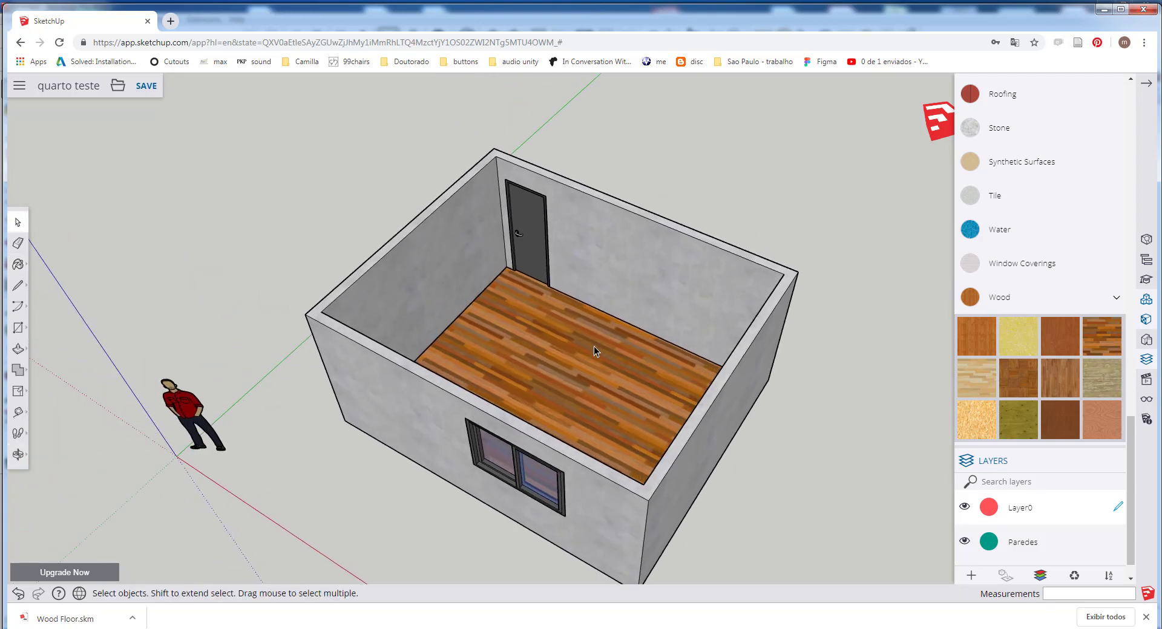
pyautogui.scroll(2, 708, 265)
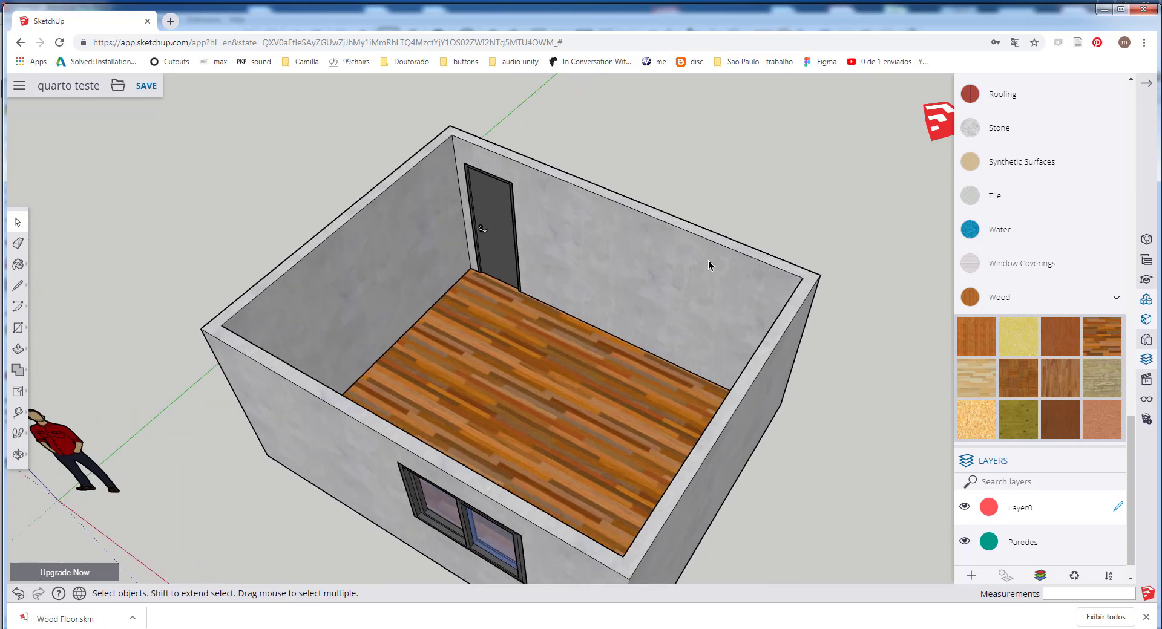
pyautogui.doubleClick(628, 256)
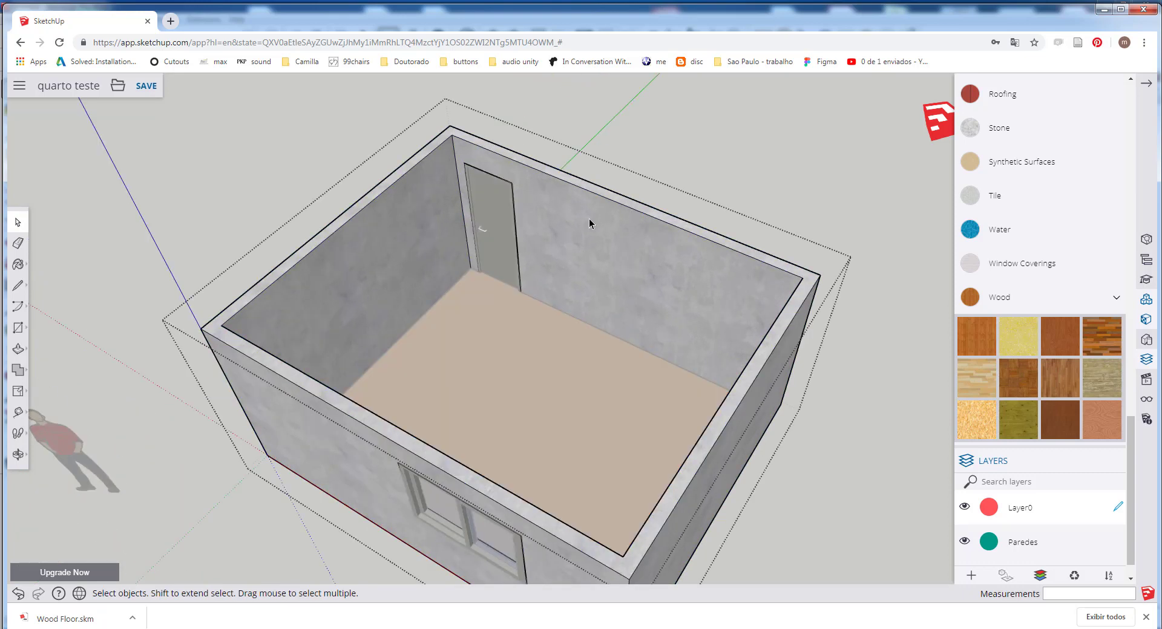
pyautogui.click(18, 265)
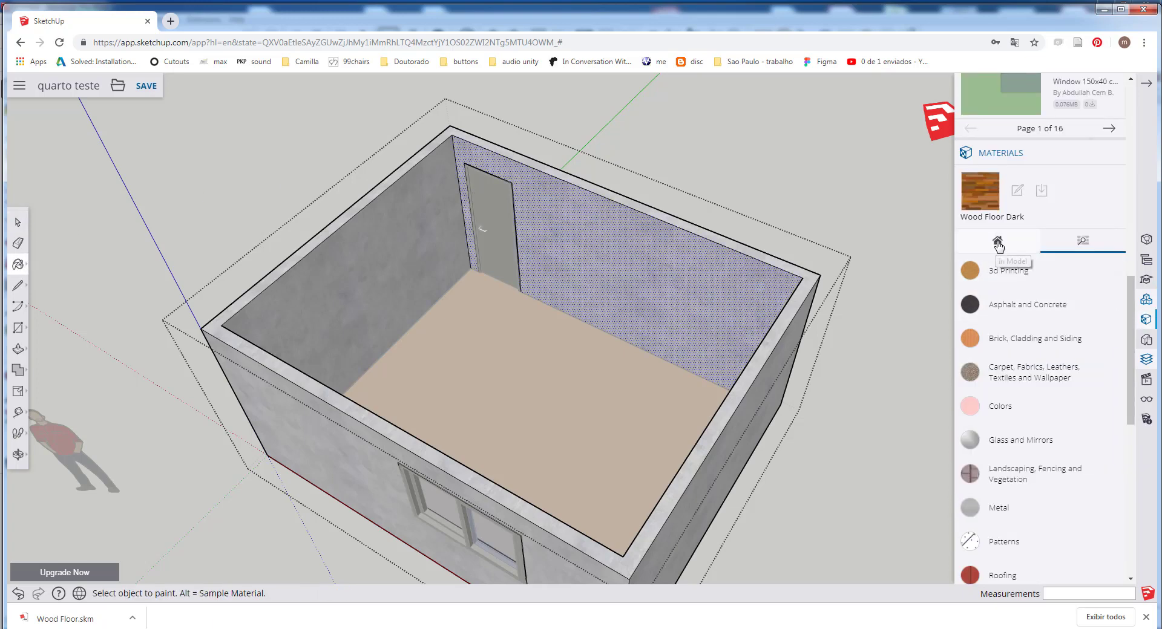
pyautogui.click(997, 242)
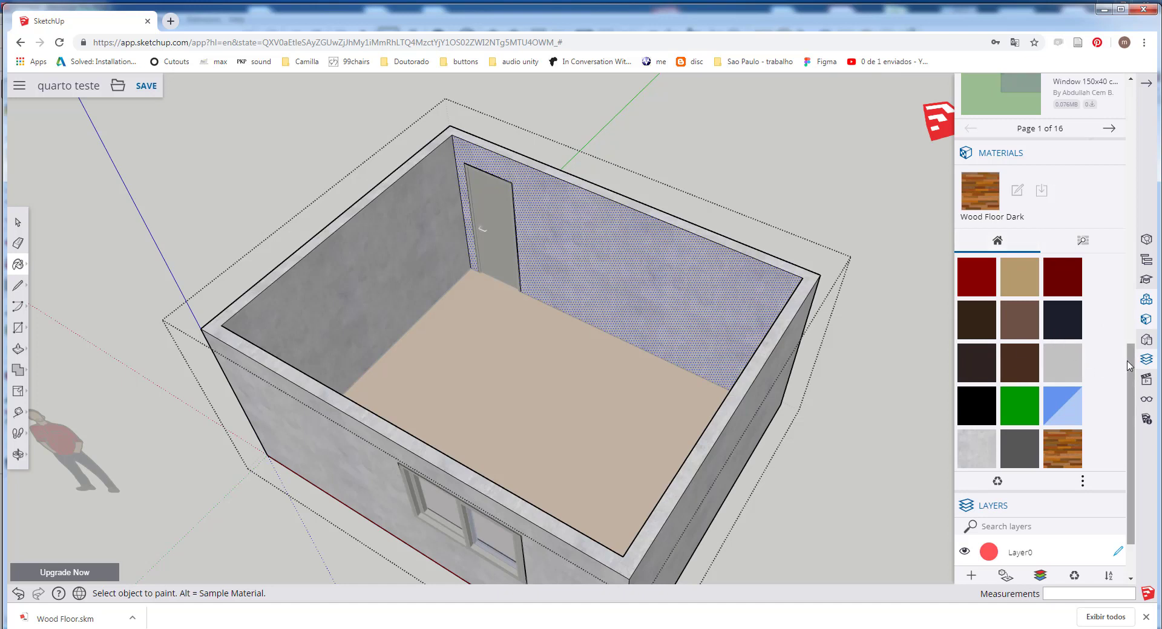
pyautogui.scroll(-2, 1083, 387)
pyautogui.click(977, 417)
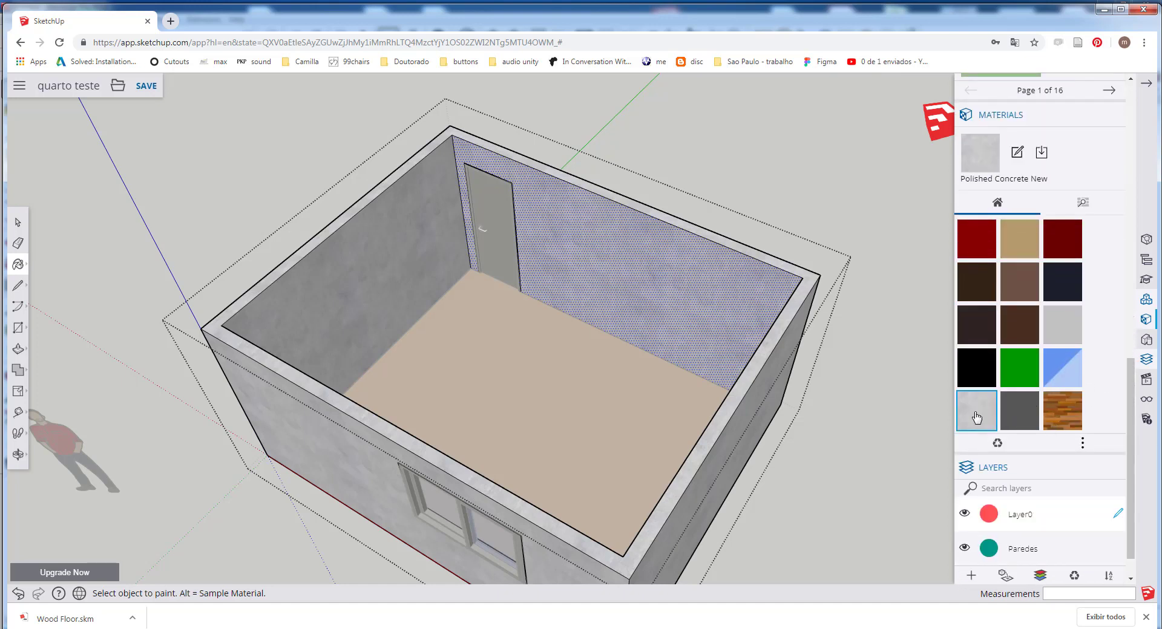
# Step: Try to edit the Polished Concrete New material and leave the wall editing
pyautogui.click(1018, 154)
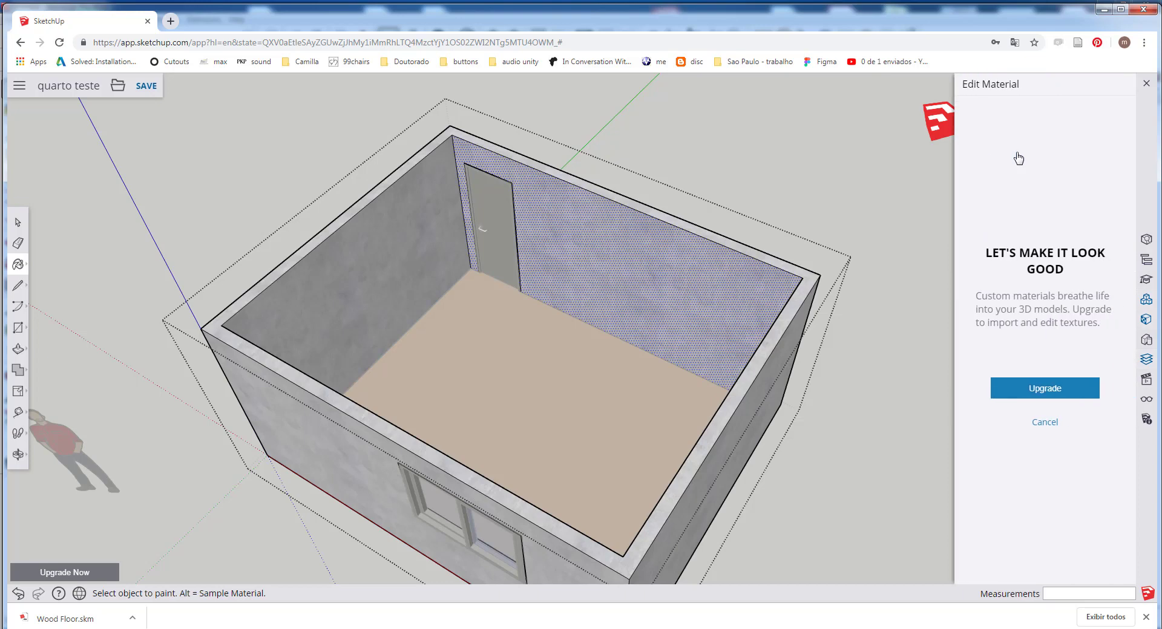
pyautogui.click(1124, 100)
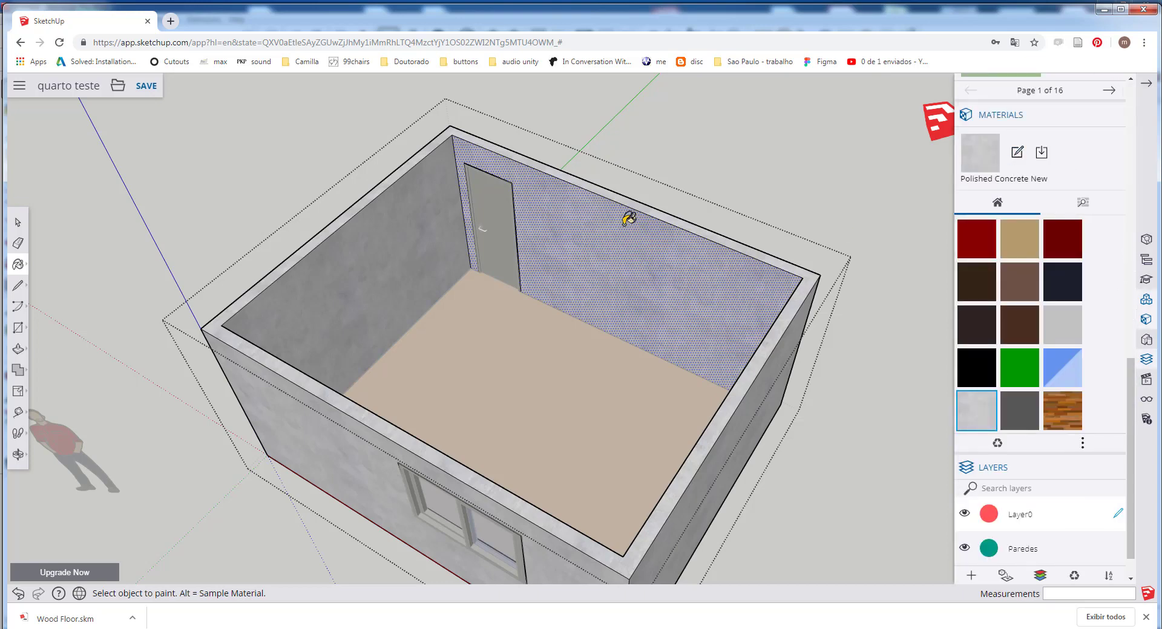
pyautogui.scroll(5, 655, 239)
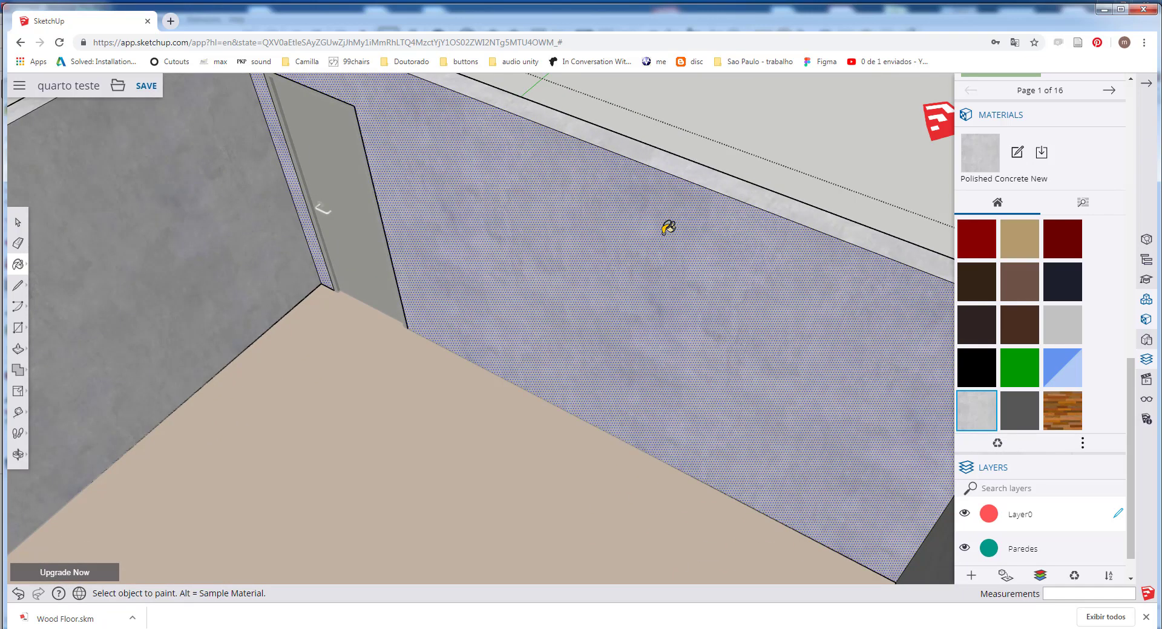
pyautogui.scroll(-6, 644, 161)
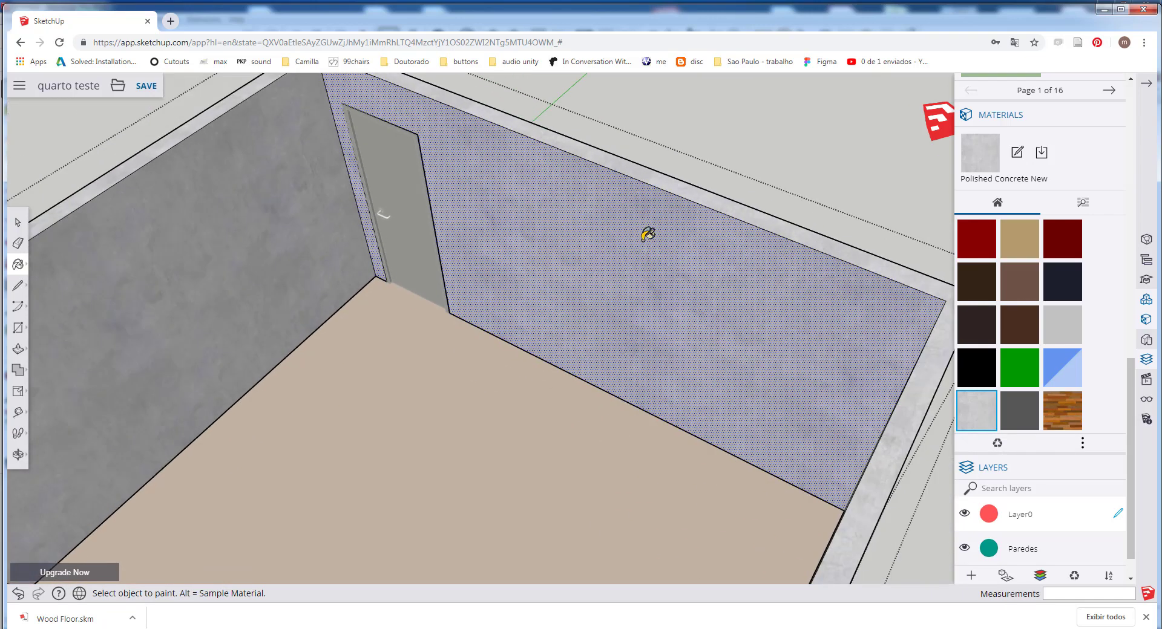
pyautogui.press('space')
pyautogui.click(926, 176)
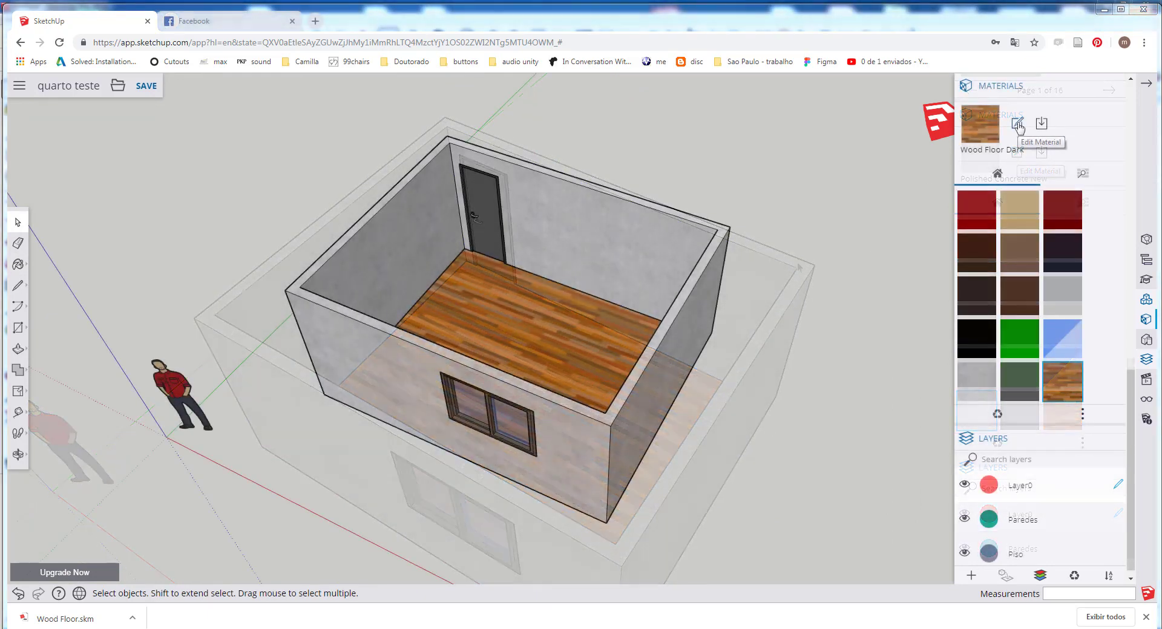
# Step: Try to edit the Wood Floor Dark material and close the material editor
pyautogui.click(1016, 121)
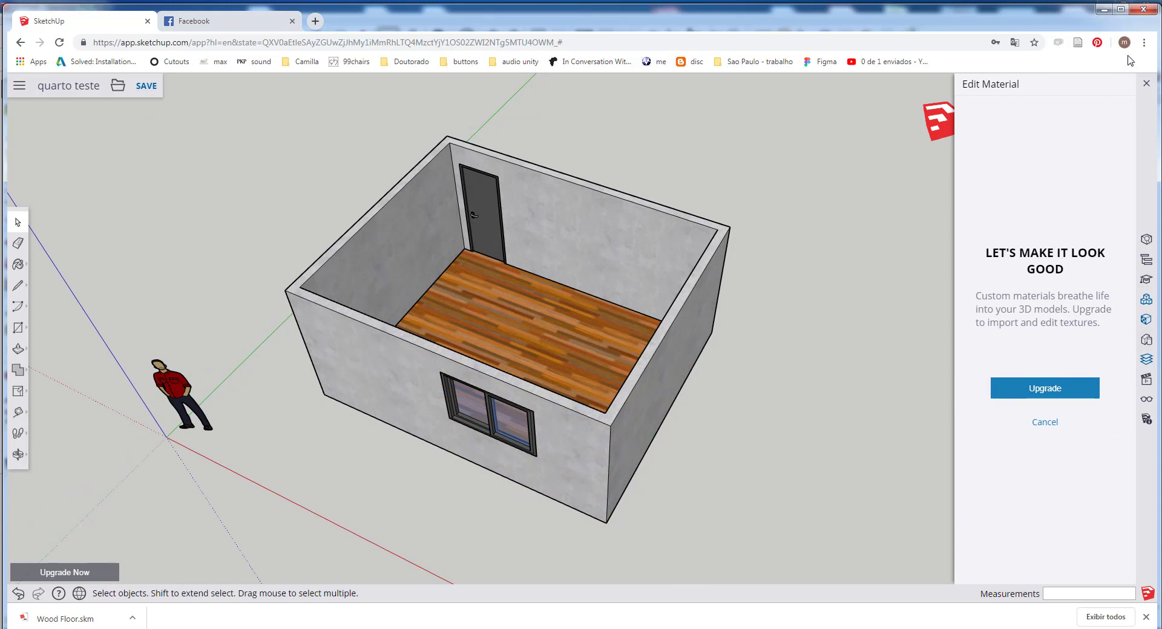
pyautogui.click(1146, 85)
pyautogui.scroll(3, 557, 289)
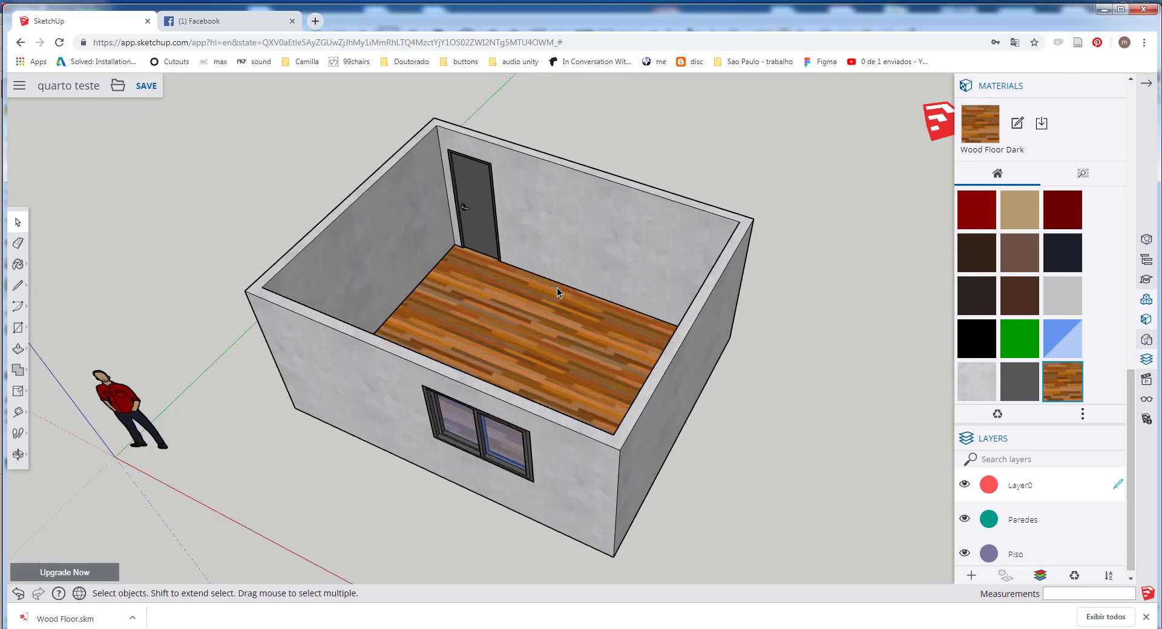
# Step: Open the floor for editing, shift the Wood Floor Dark texture slightly on its top face, and rotate the planks to run diagonally
pyautogui.doubleClick(517, 330)
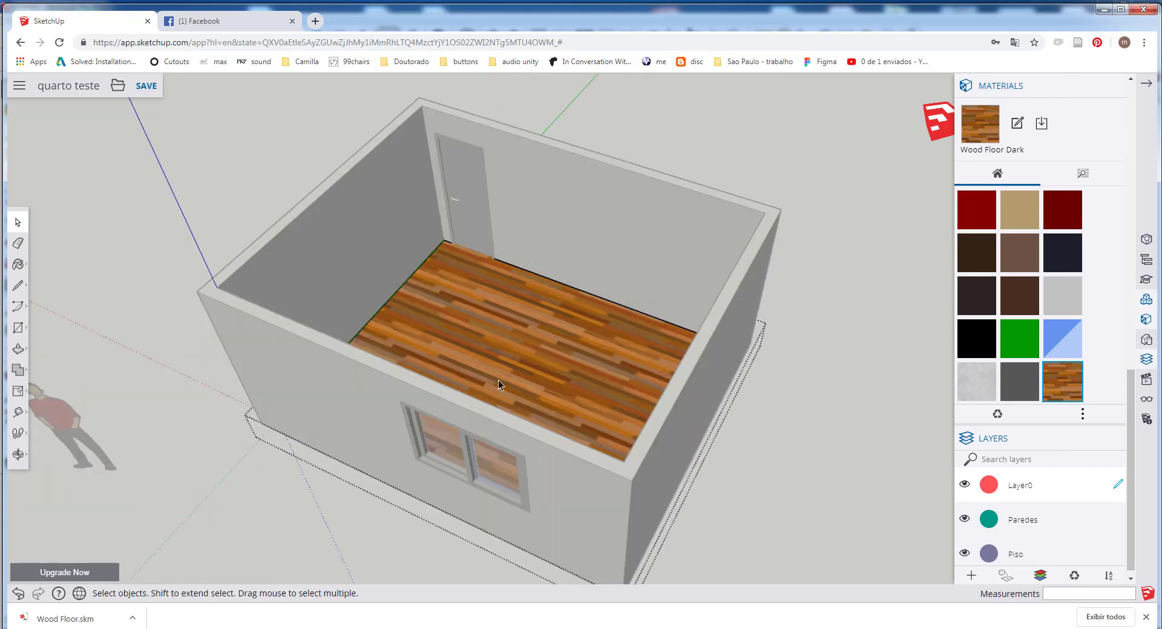
pyautogui.click(495, 318)
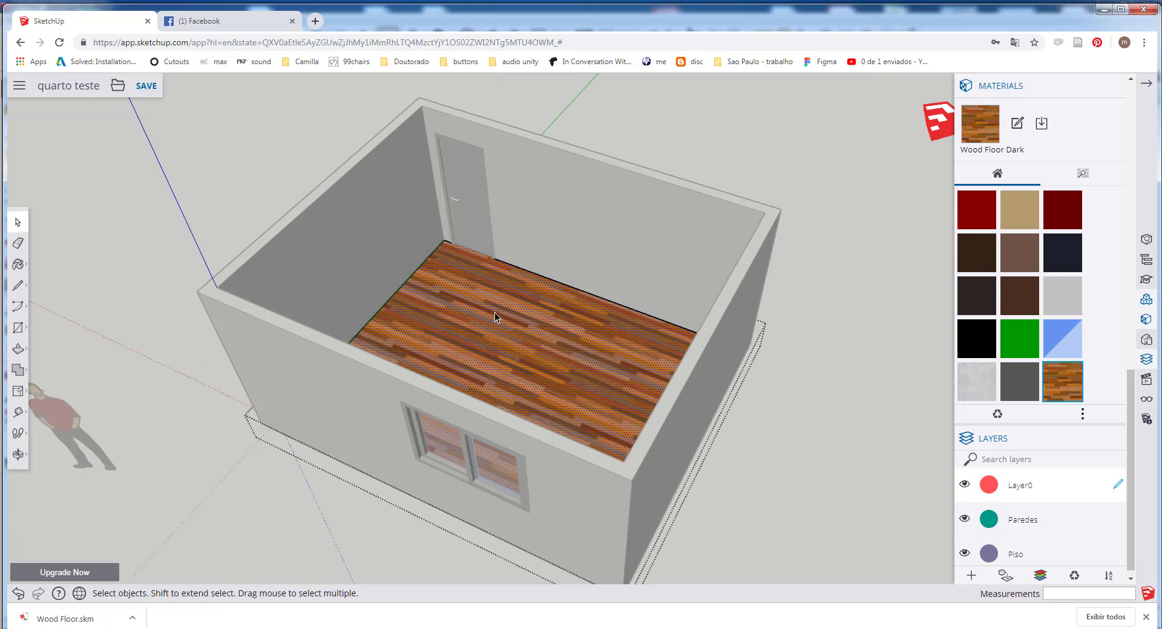
pyautogui.rightClick(495, 317)
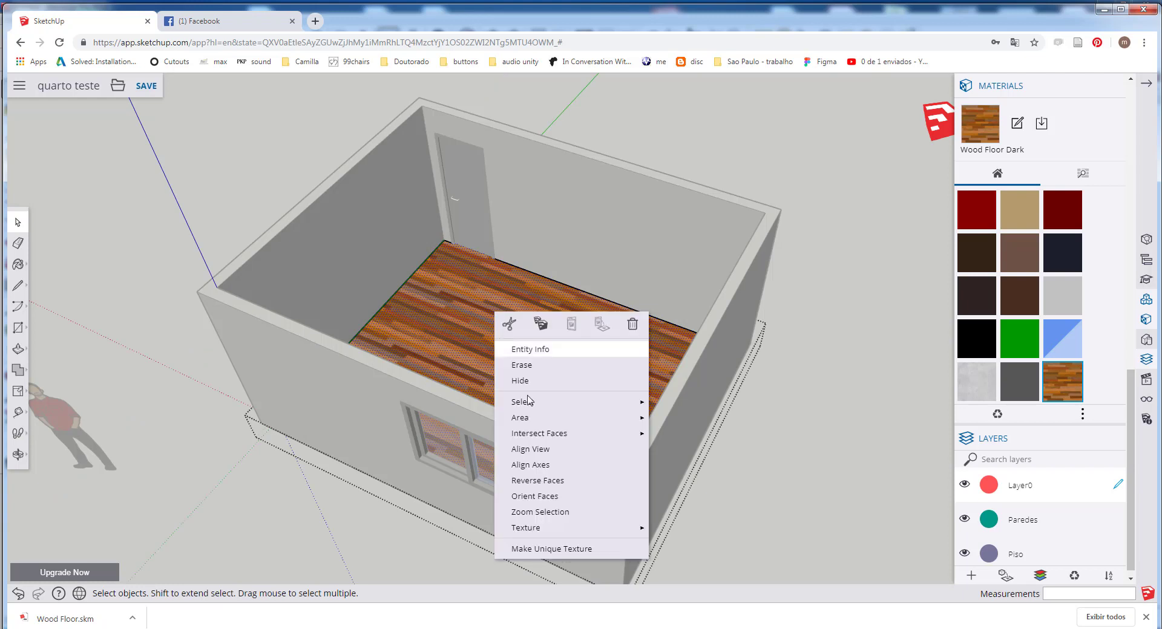
pyautogui.moveTo(582, 528)
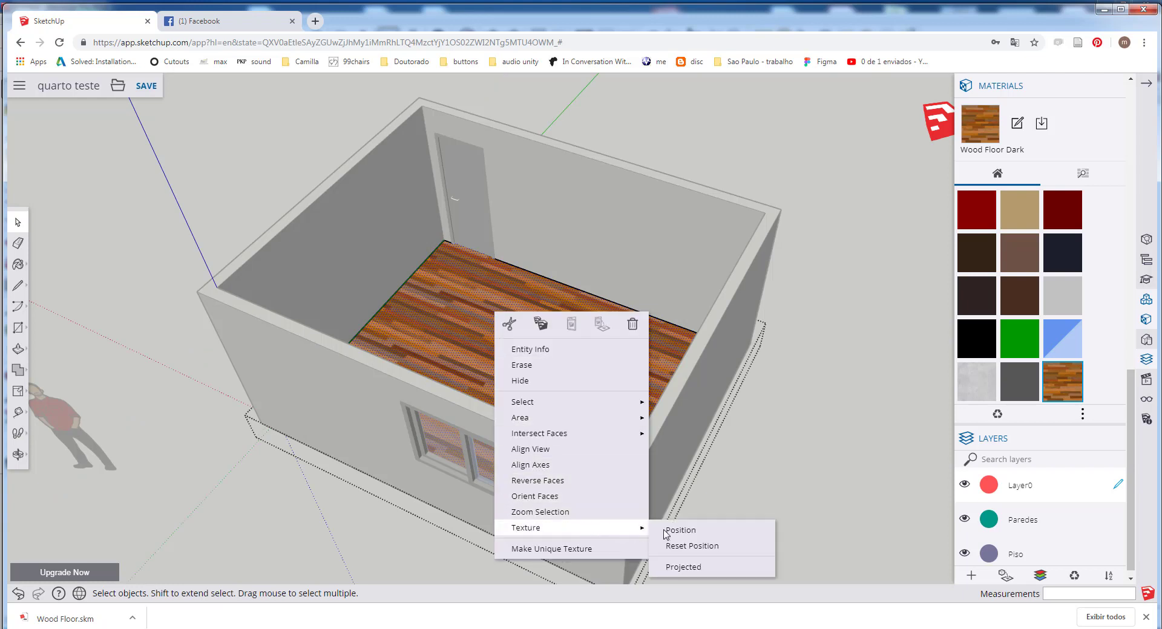
pyautogui.click(705, 534)
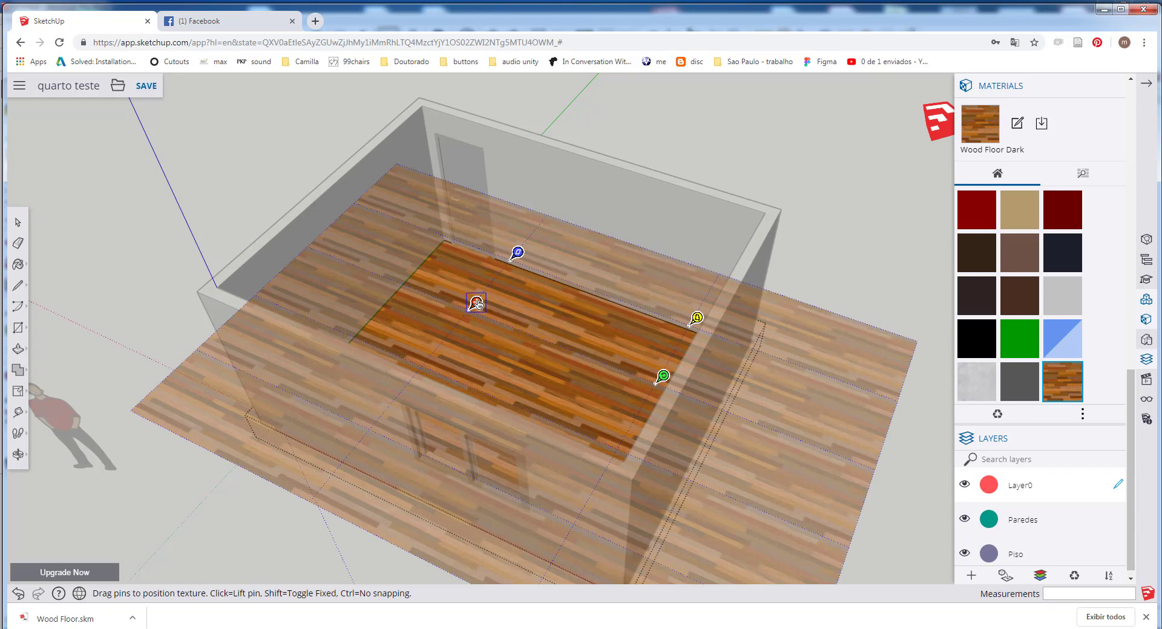
pyautogui.moveTo(476, 302); pyautogui.dragTo(452, 307)
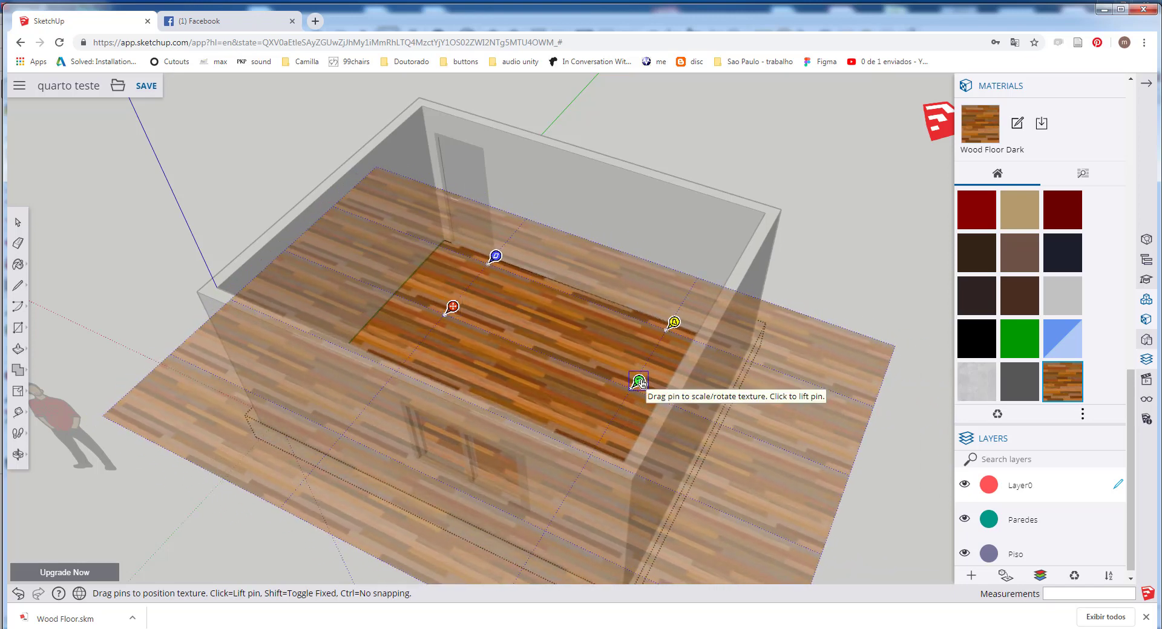
pyautogui.moveTo(640, 383); pyautogui.dragTo(613, 276)
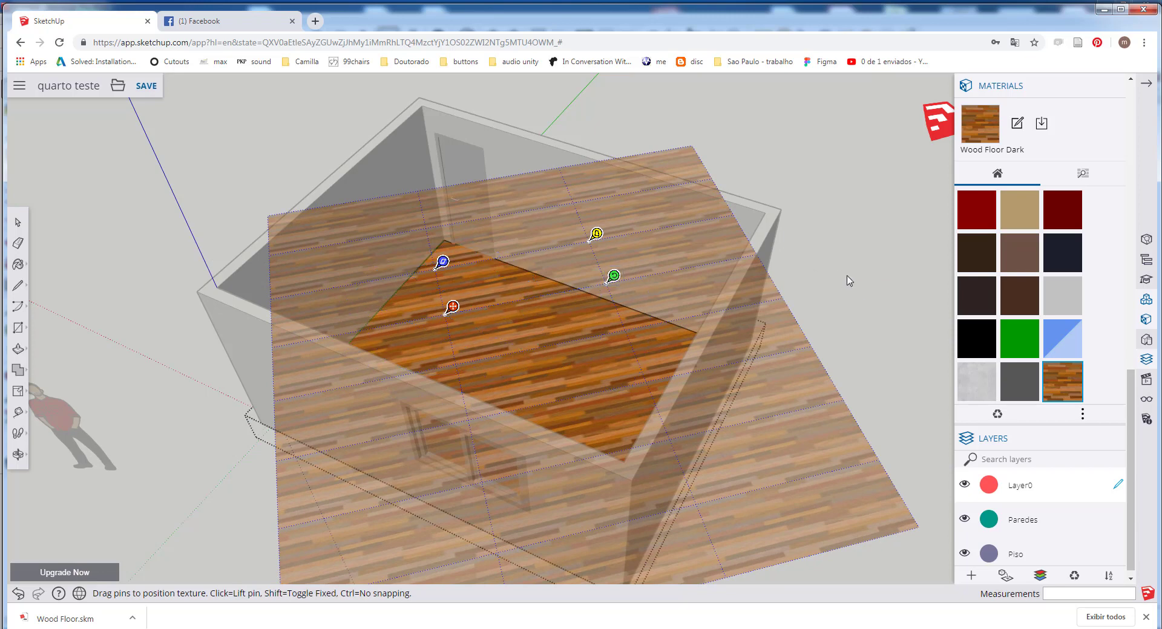
pyautogui.click(851, 280)
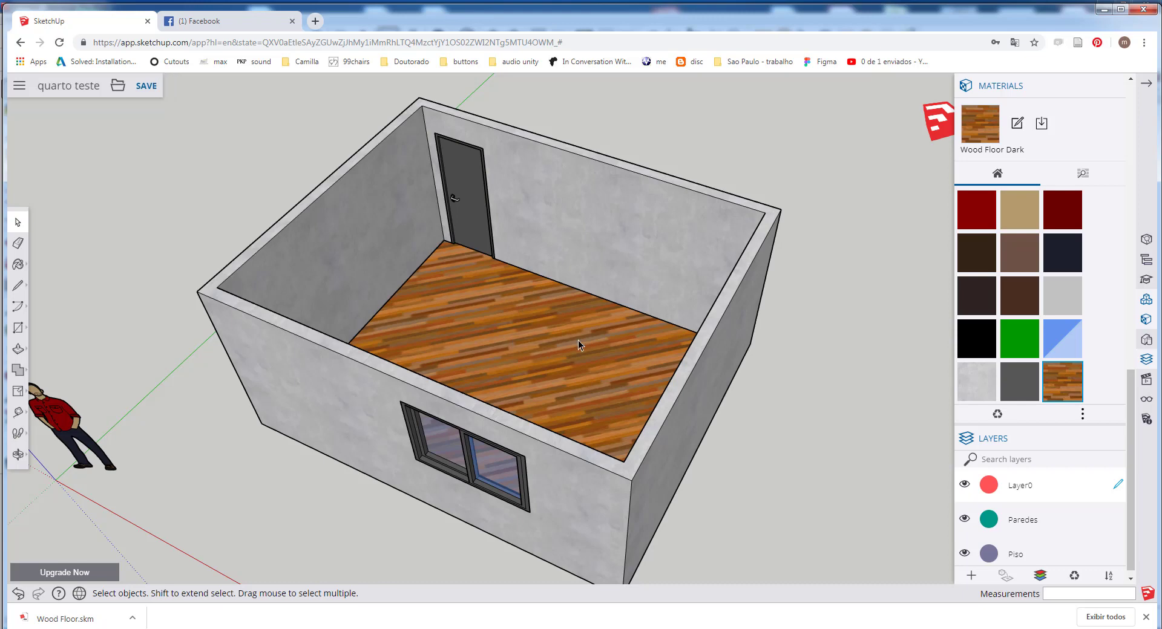
pyautogui.keyDown('shift'); pyautogui.moveTo(580, 330); pyautogui.dragTo(576, 346, button='middle'); pyautogui.keyUp('shift')
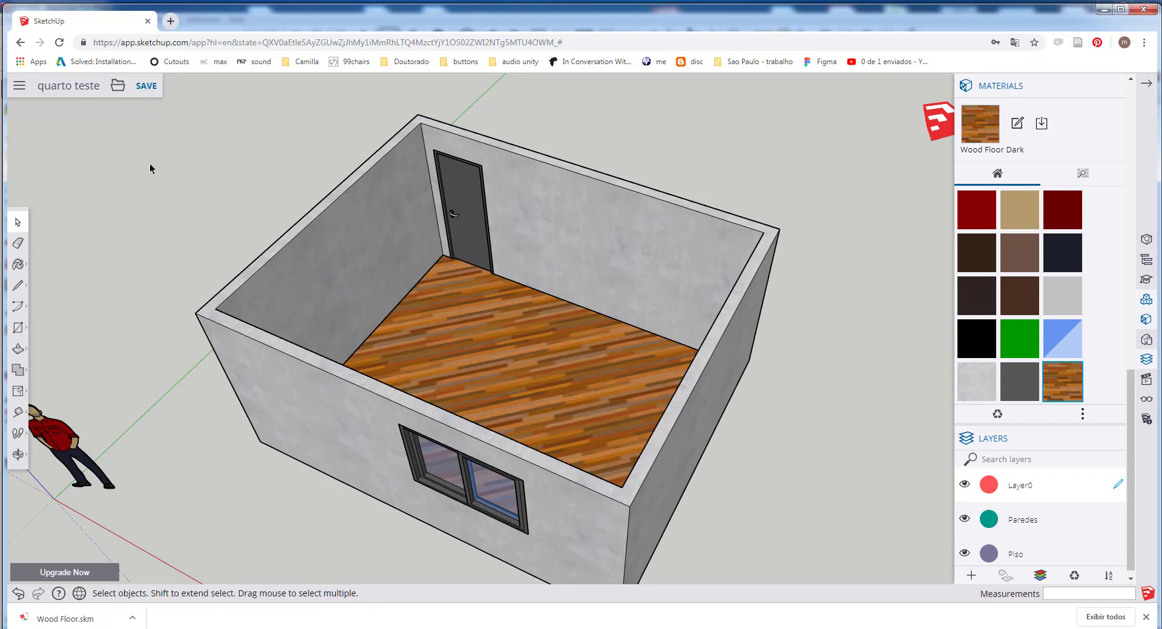
# Step: Choose TexturesCom_WoodFine0055_seamless_S from the computer's 01 - Usando materiais texturas folder as the file to insert
pyautogui.click(118, 88)
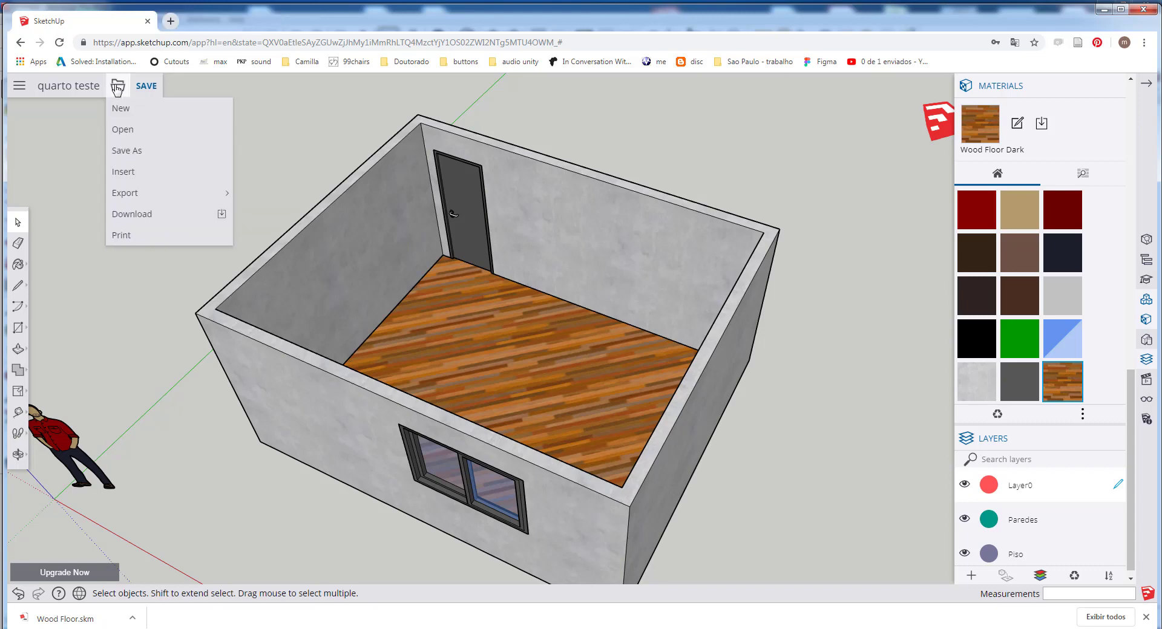
pyautogui.click(131, 175)
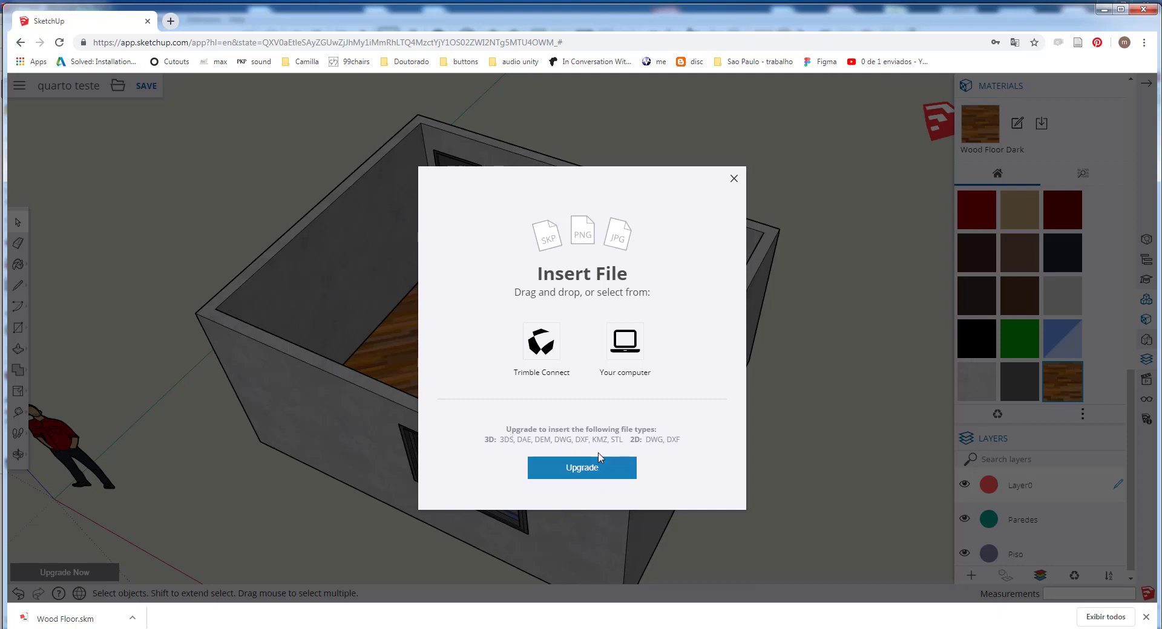
pyautogui.click(626, 344)
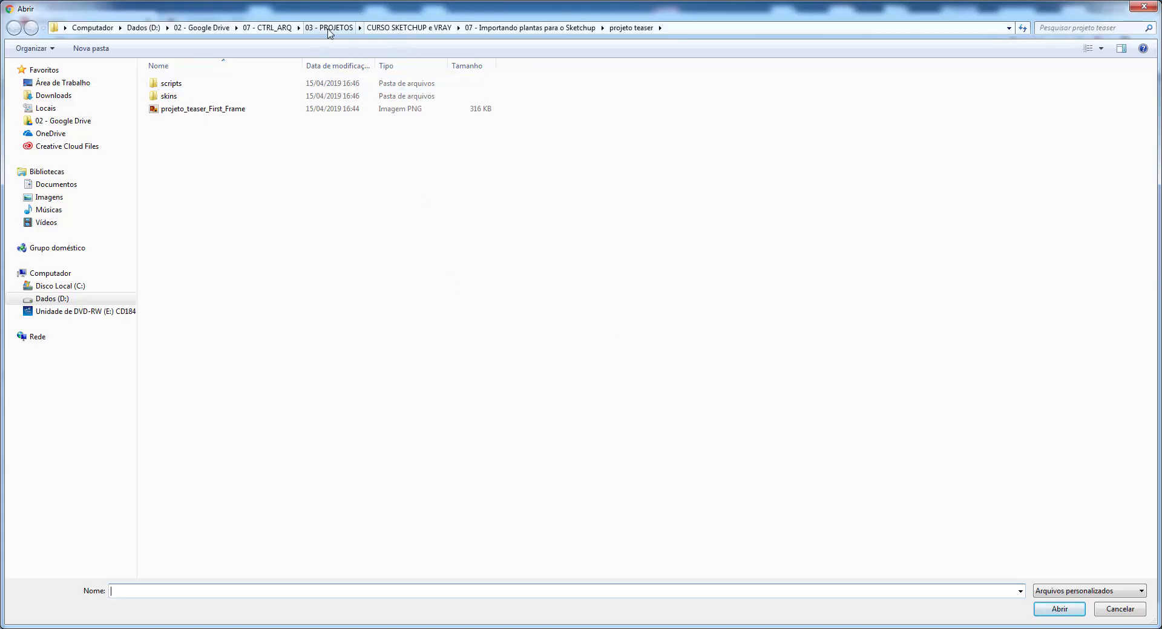
pyautogui.click(330, 29)
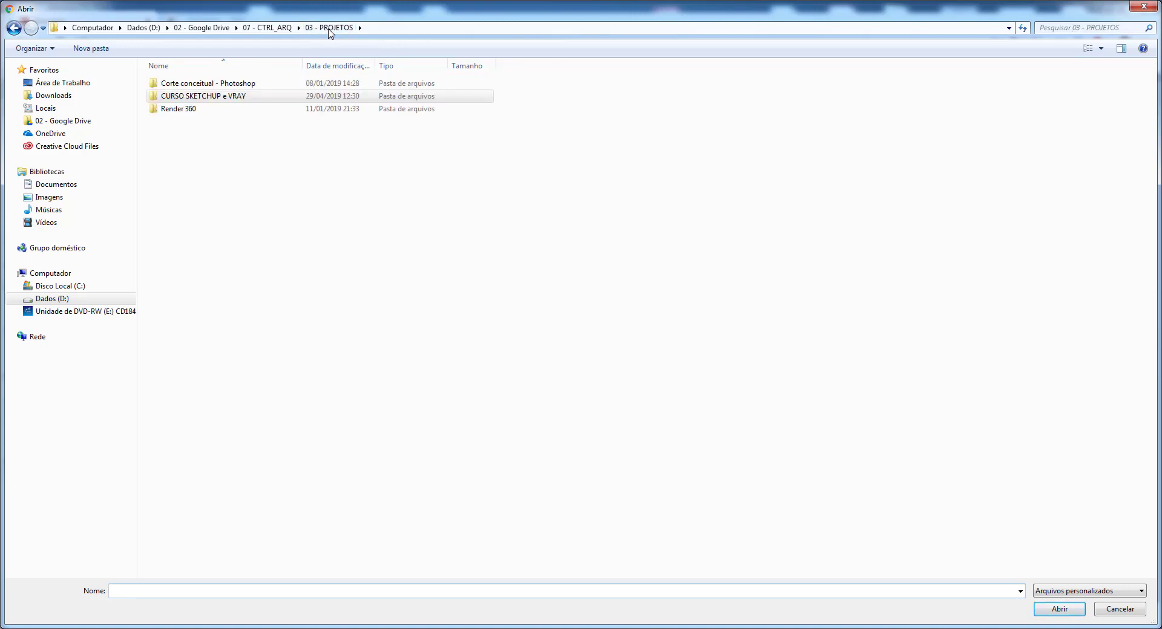
pyautogui.click(271, 28)
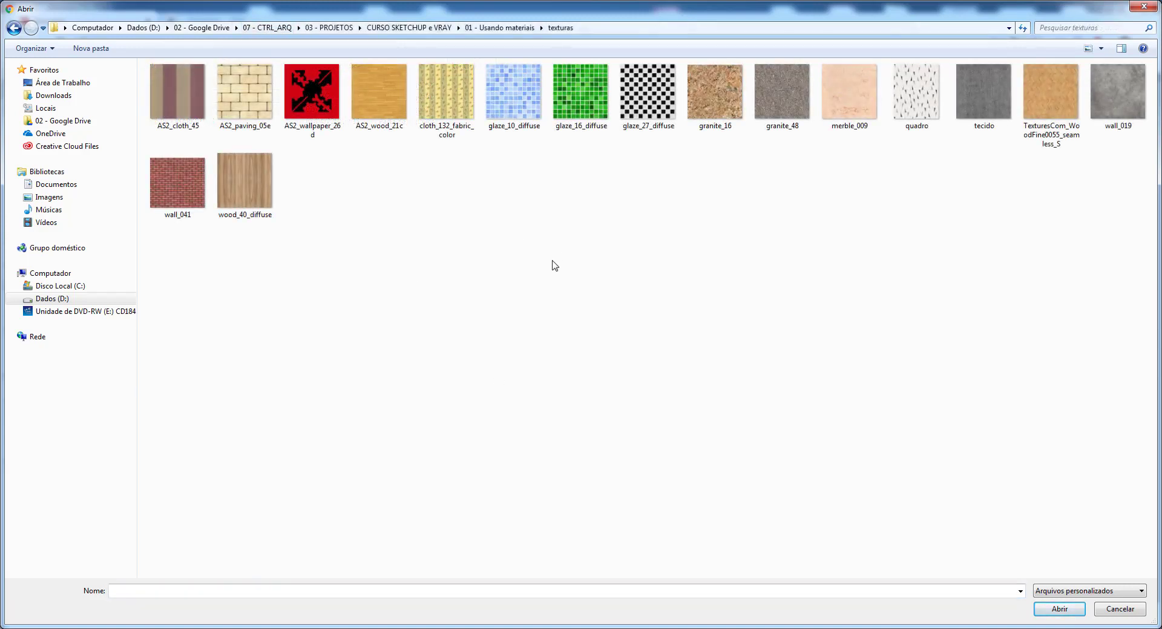
pyautogui.click(1051, 98)
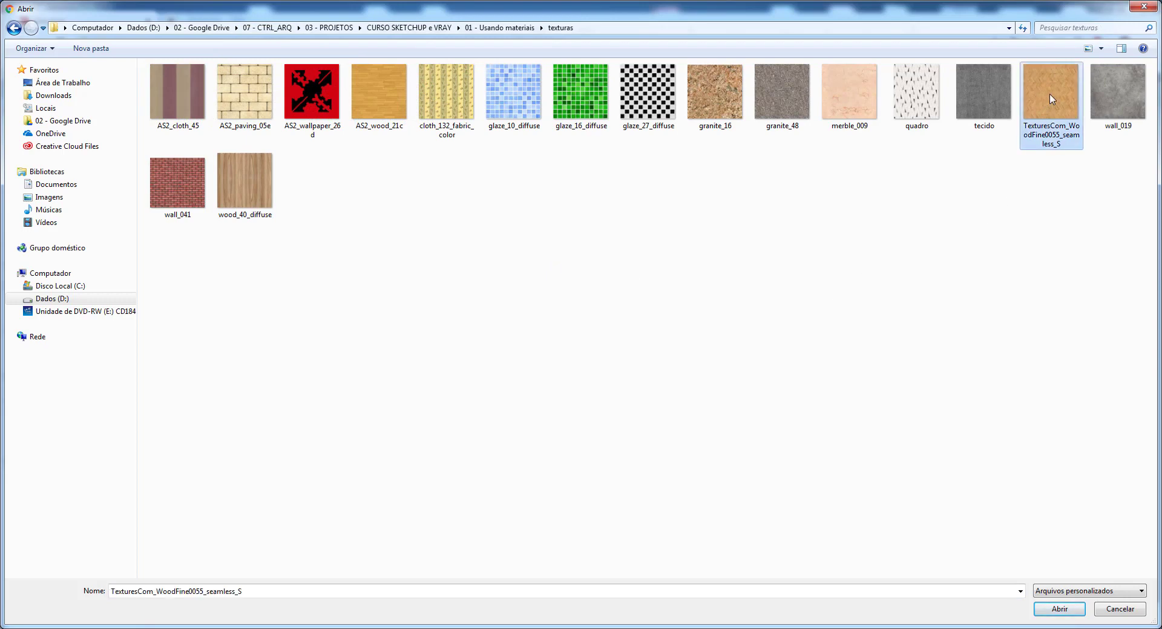
pyautogui.click(1061, 610)
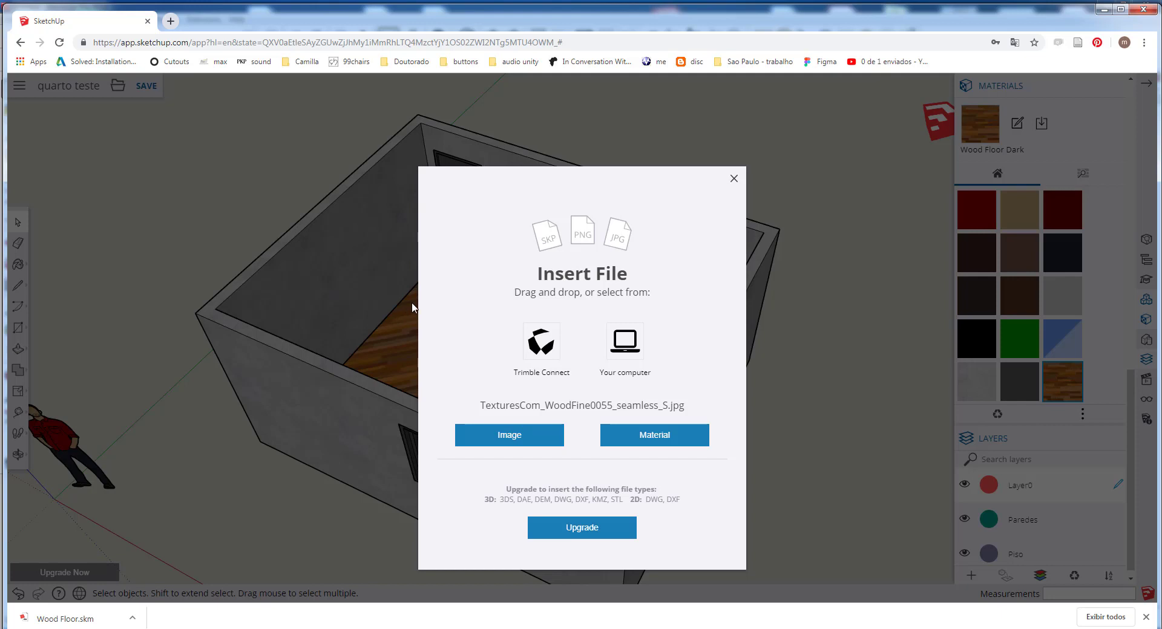
# Step: Try to place the chosen wood image as a material on the floor without opening its group
pyautogui.click(666, 441)
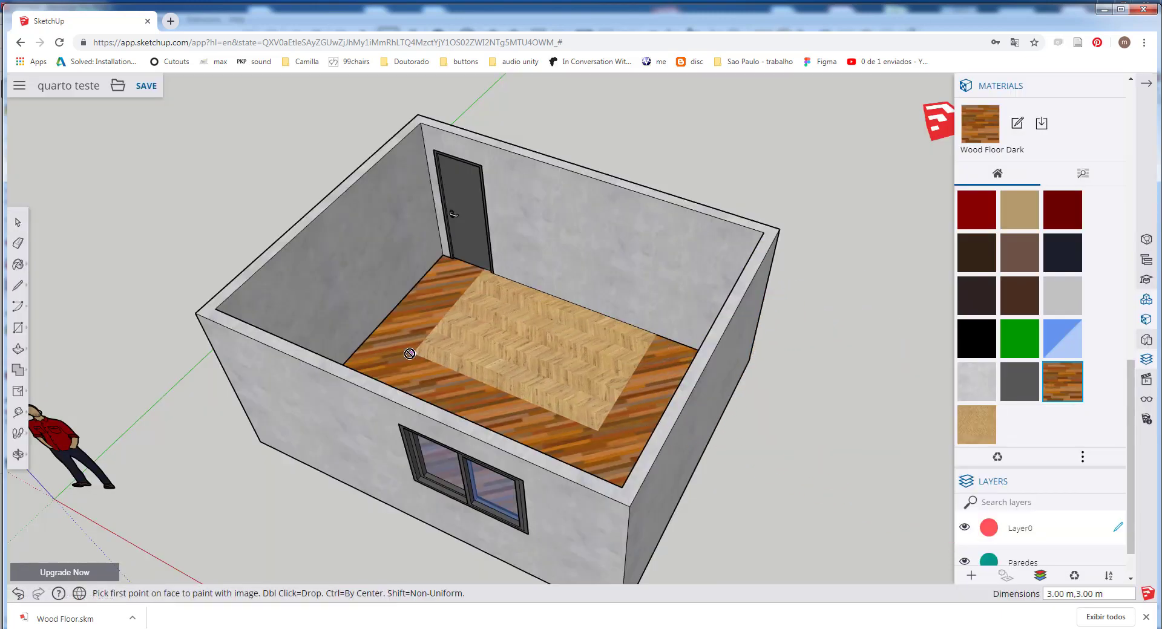
pyautogui.scroll(3, 387, 374)
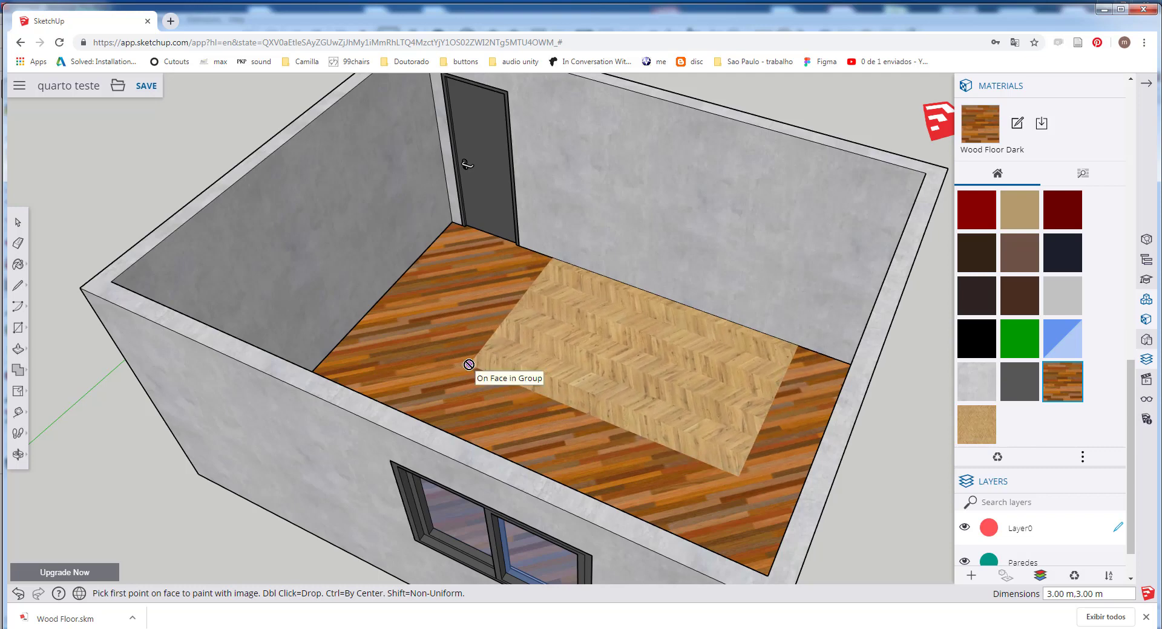
pyautogui.press('space')
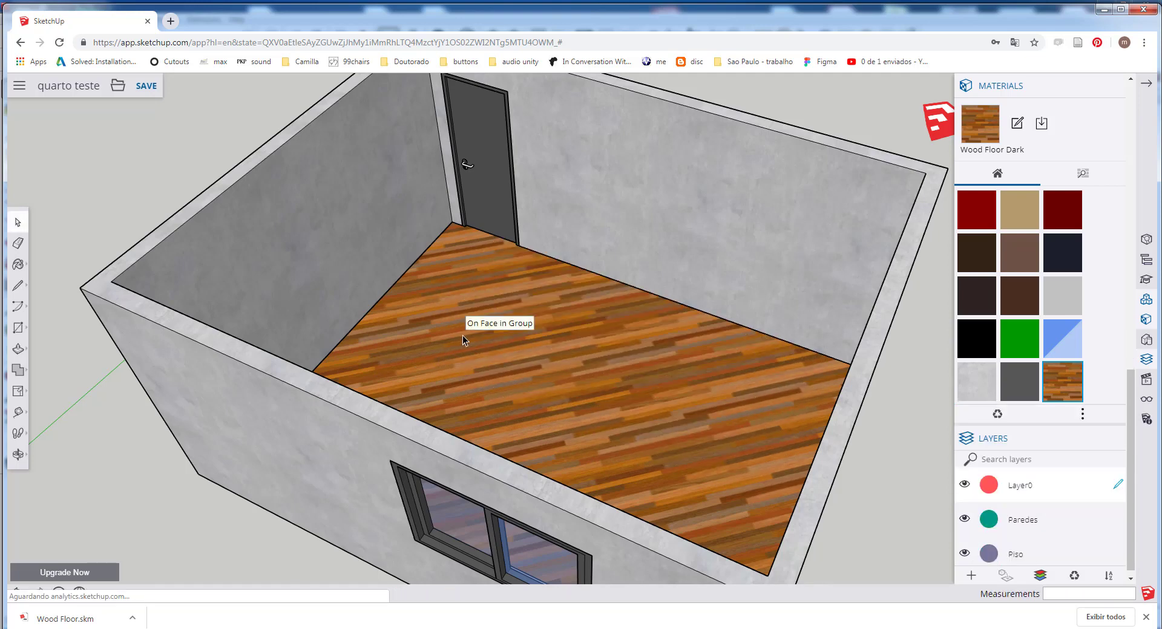
# Step: Open the floor group for editing and select its top face
pyautogui.scroll(-4, 518, 364)
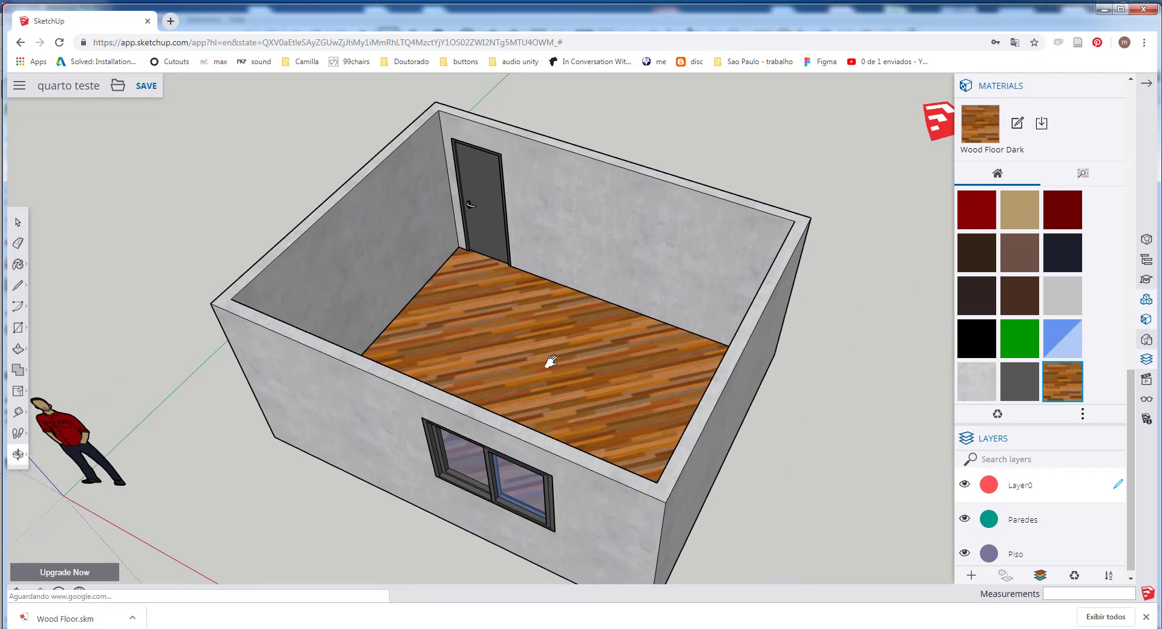
pyautogui.doubleClick(542, 352)
pyautogui.click(521, 334)
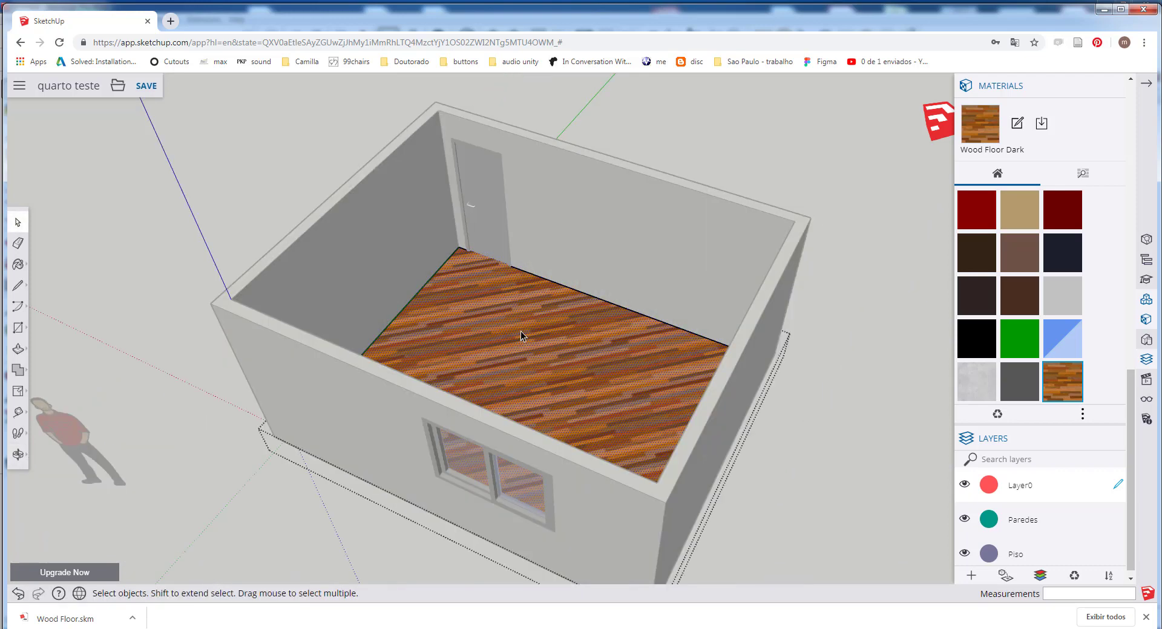
# Step: Insert TexturesCom_WoodFine0055_seamless_S.jpg from the computer as a material
pyautogui.click(118, 88)
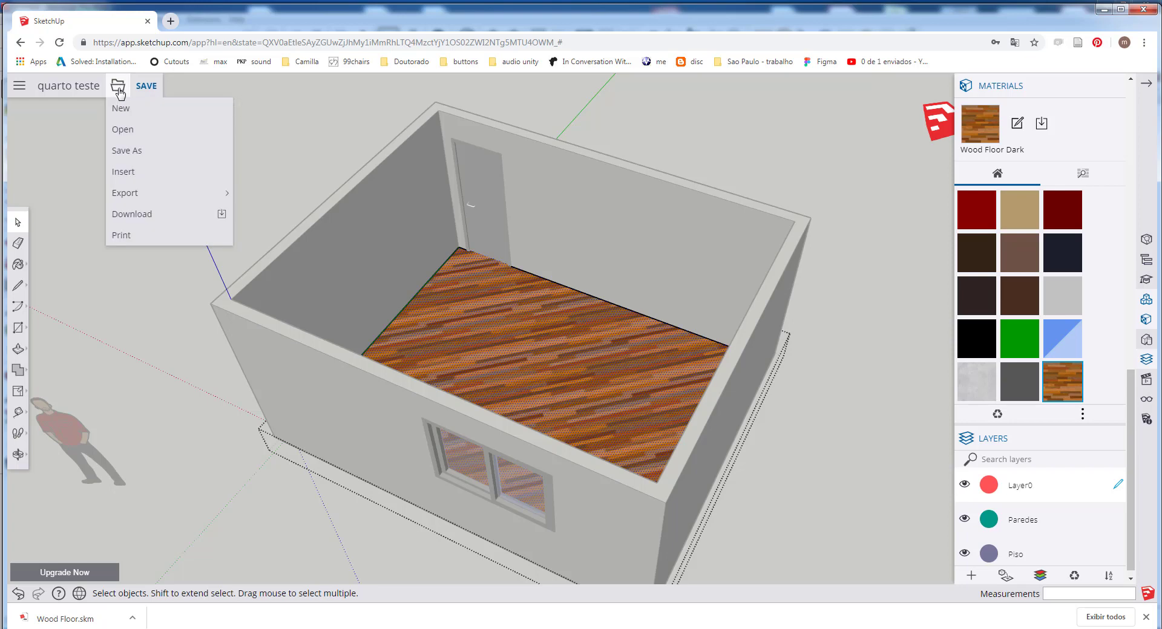
pyautogui.click(140, 174)
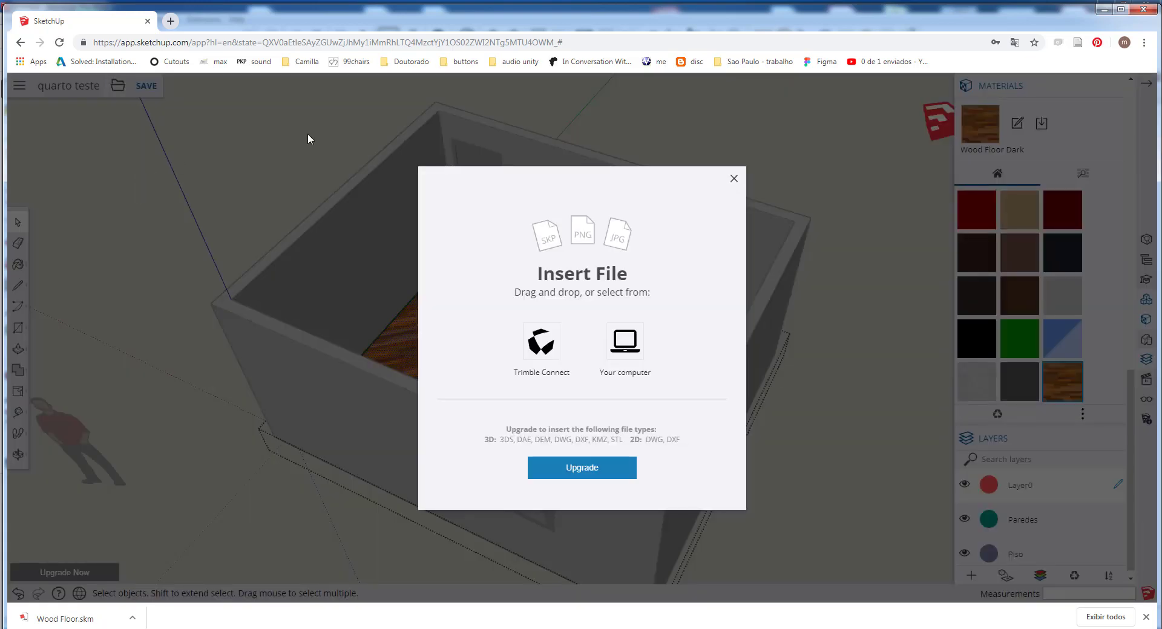
pyautogui.click(625, 345)
pyautogui.click(1056, 107)
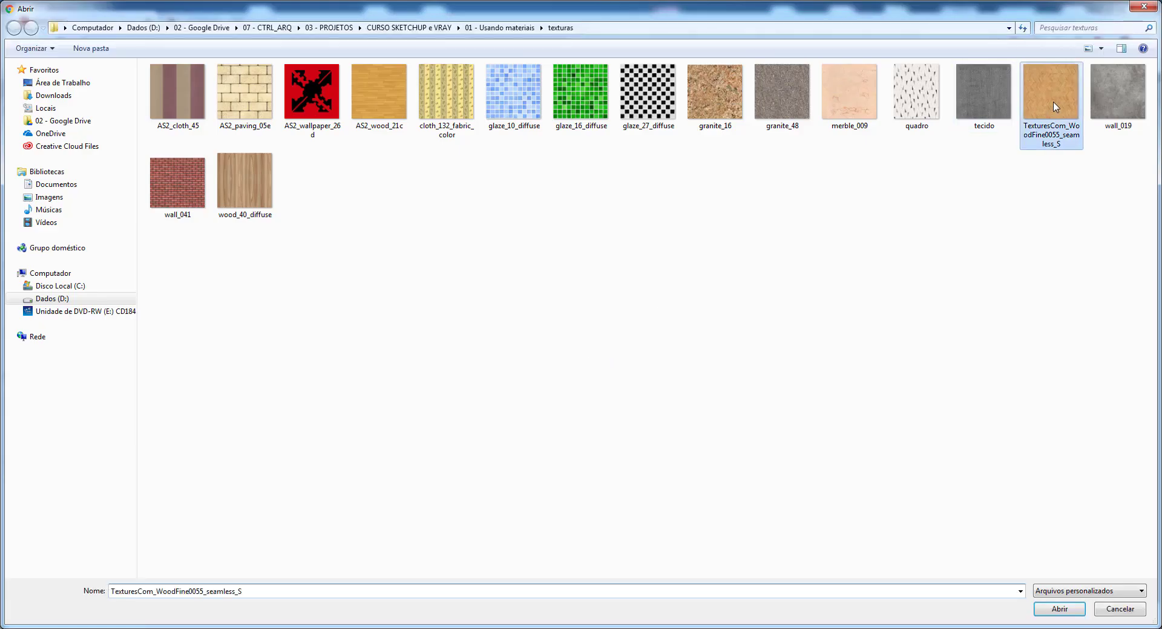
pyautogui.click(1060, 609)
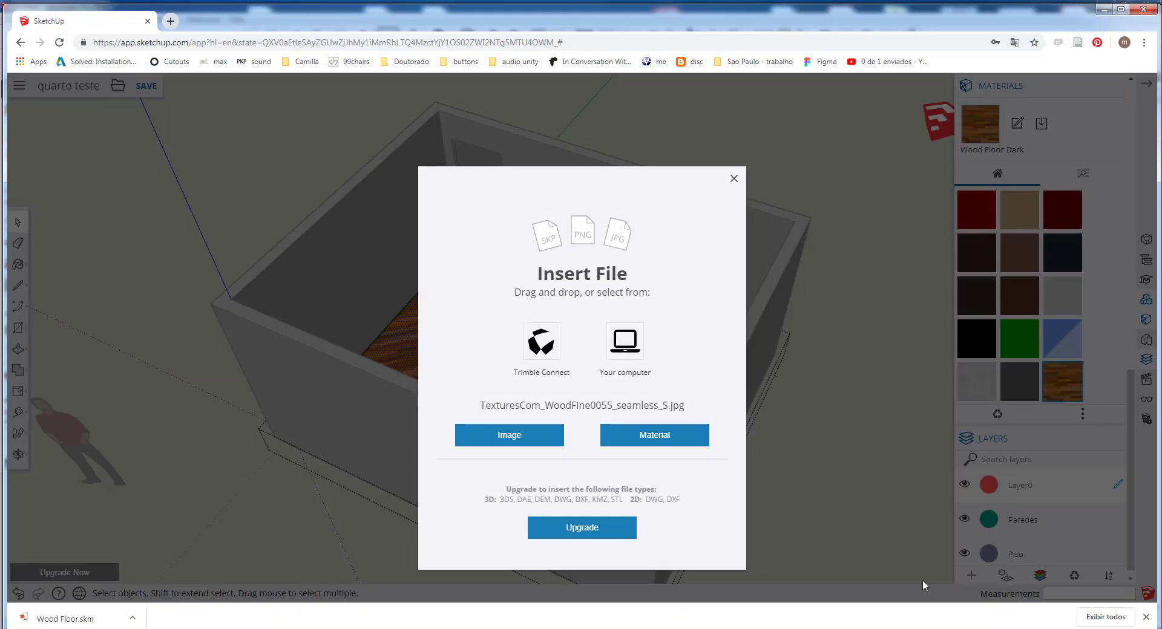
pyautogui.click(655, 438)
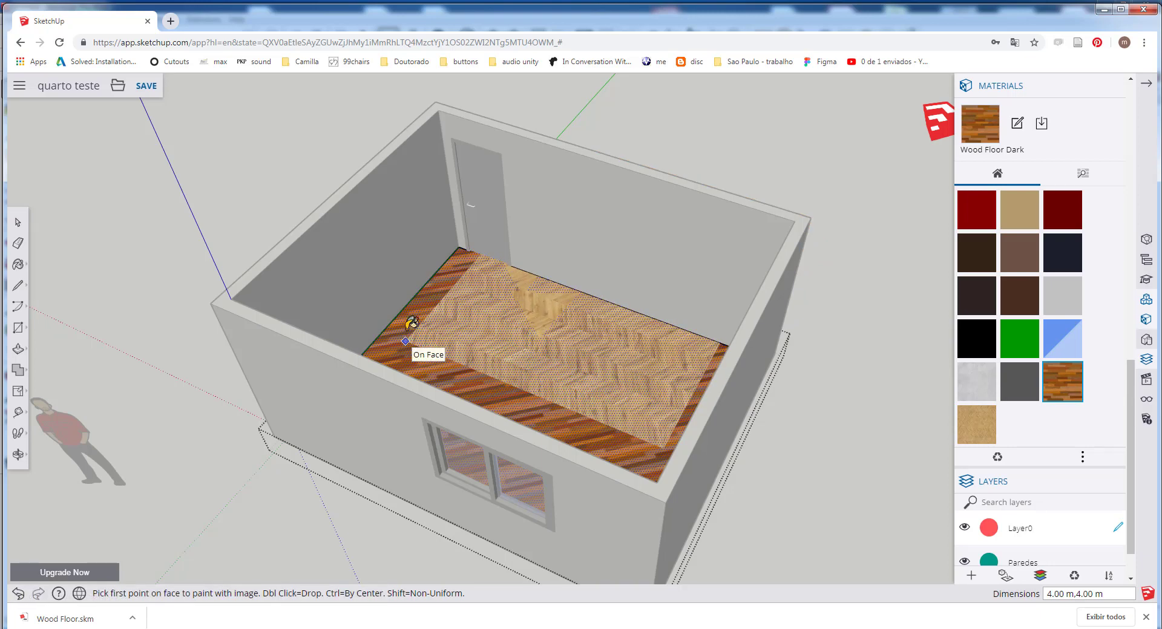
# Step: Paint the floor's top face with the herringbone wood image, anchoring it on the side edge and sizing it freehand, and leave the floor editing
pyautogui.scroll(3, 387, 342)
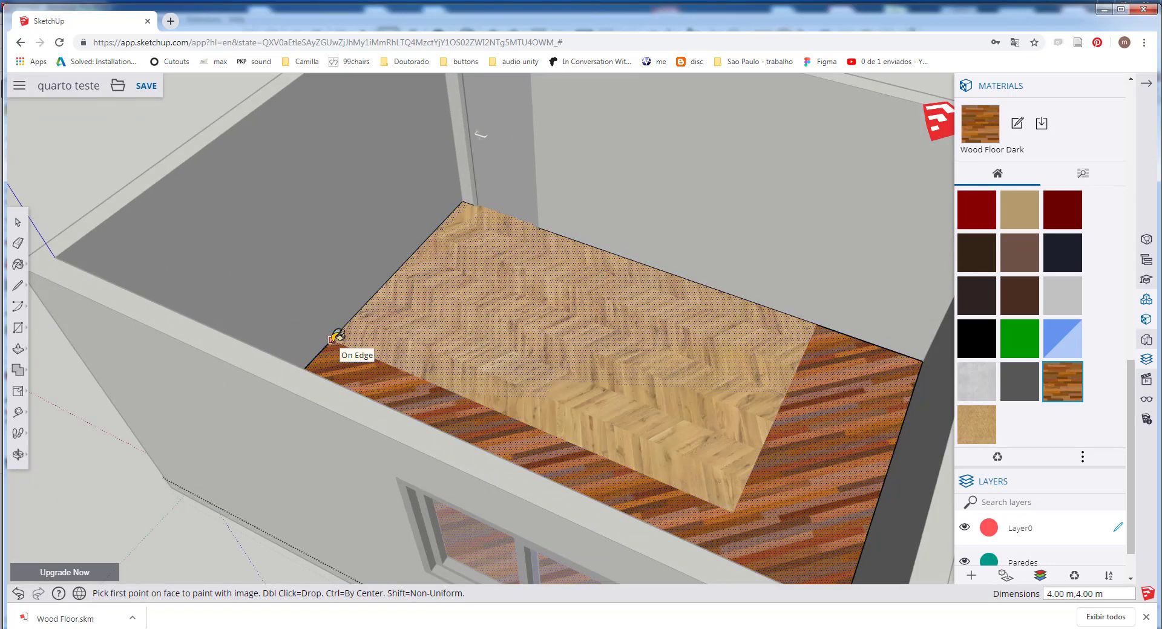
pyautogui.click(332, 340)
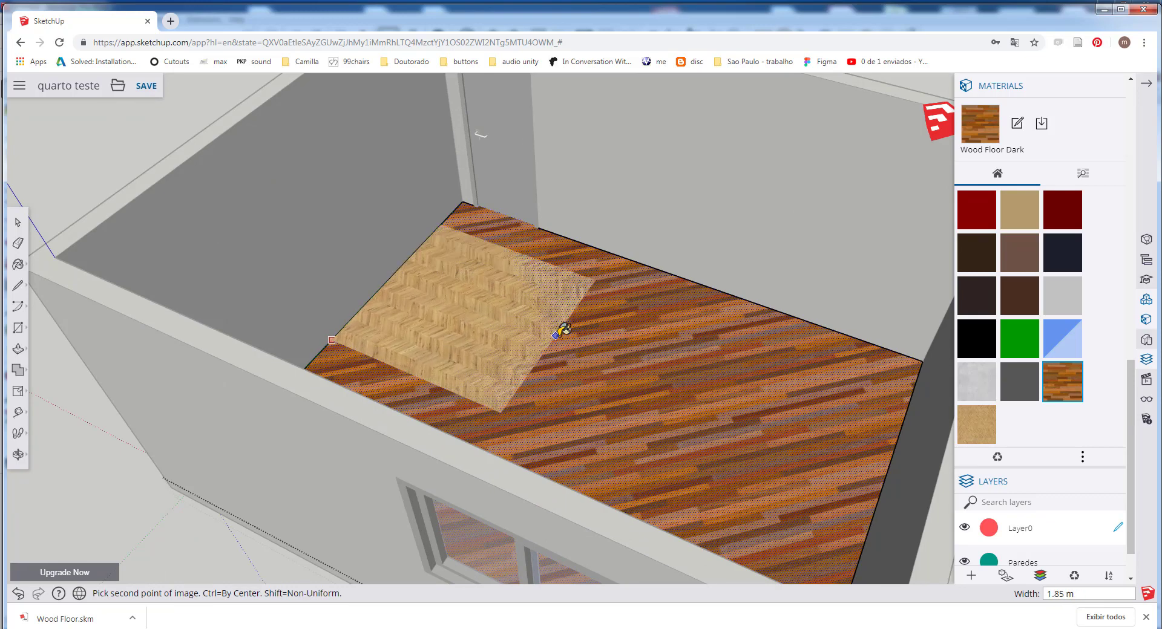
pyautogui.click(594, 332)
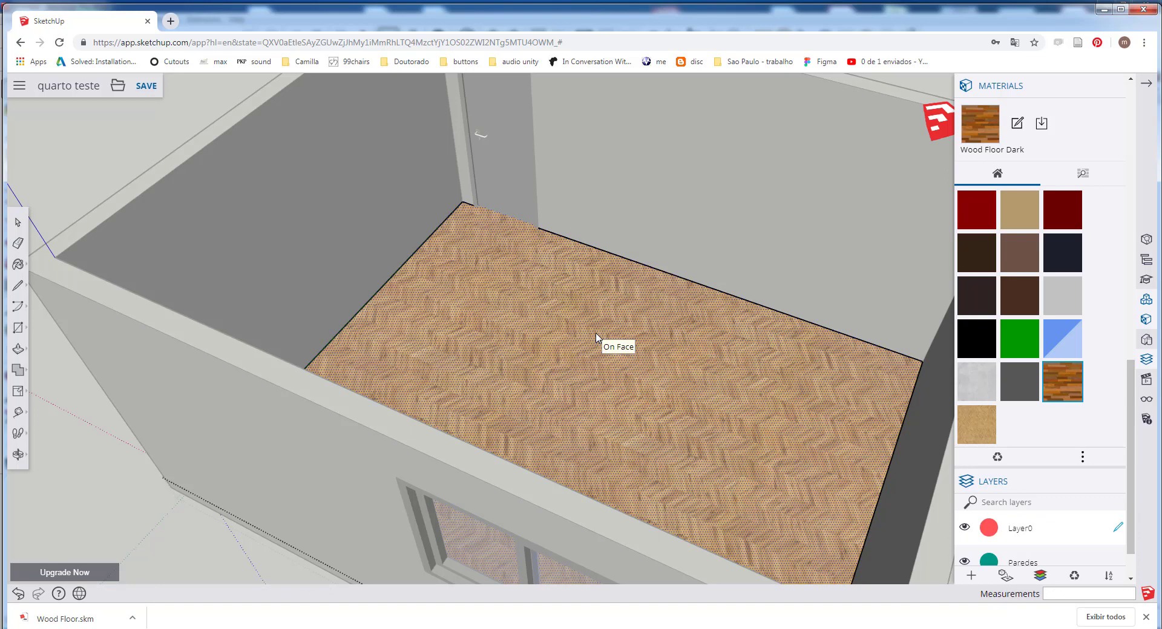
pyautogui.moveTo(599, 339); pyautogui.dragTo(526, 322, button='middle')
pyautogui.scroll(-5, 527, 322)
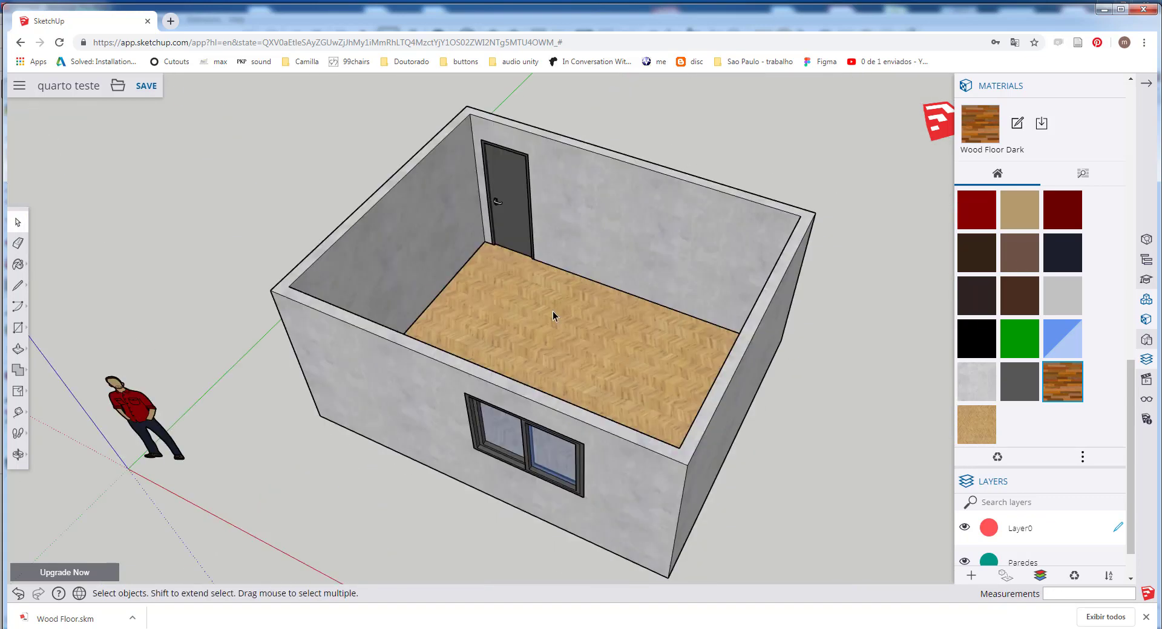
pyautogui.keyDown('shift'); pyautogui.moveTo(597, 316); pyautogui.dragTo(558, 337, button='middle'); pyautogui.keyUp('shift')
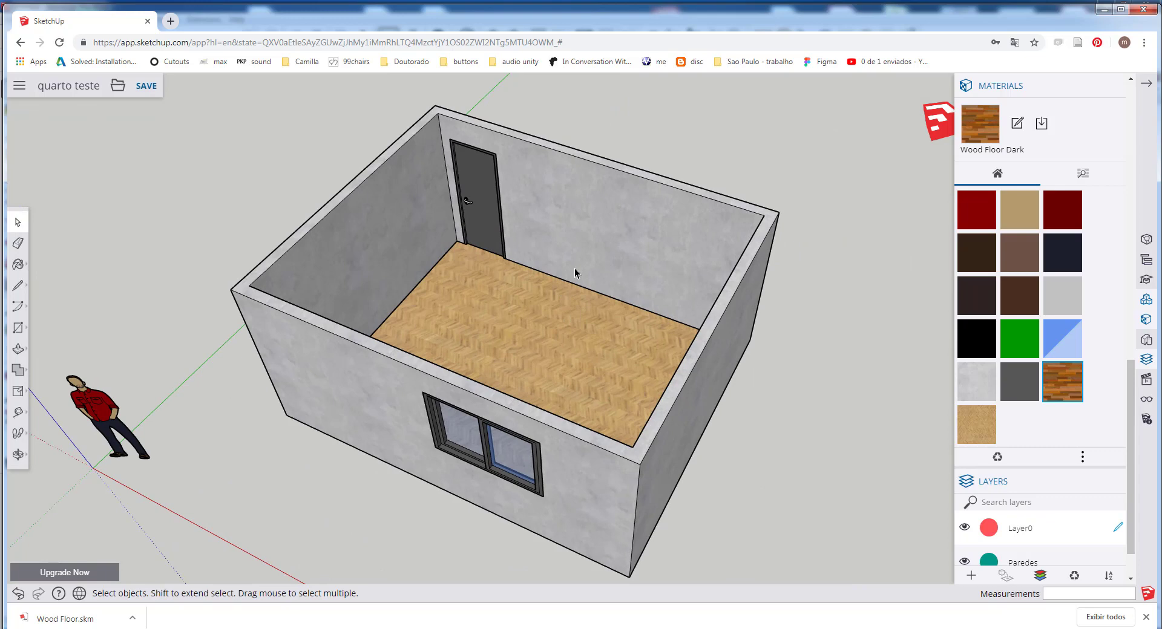